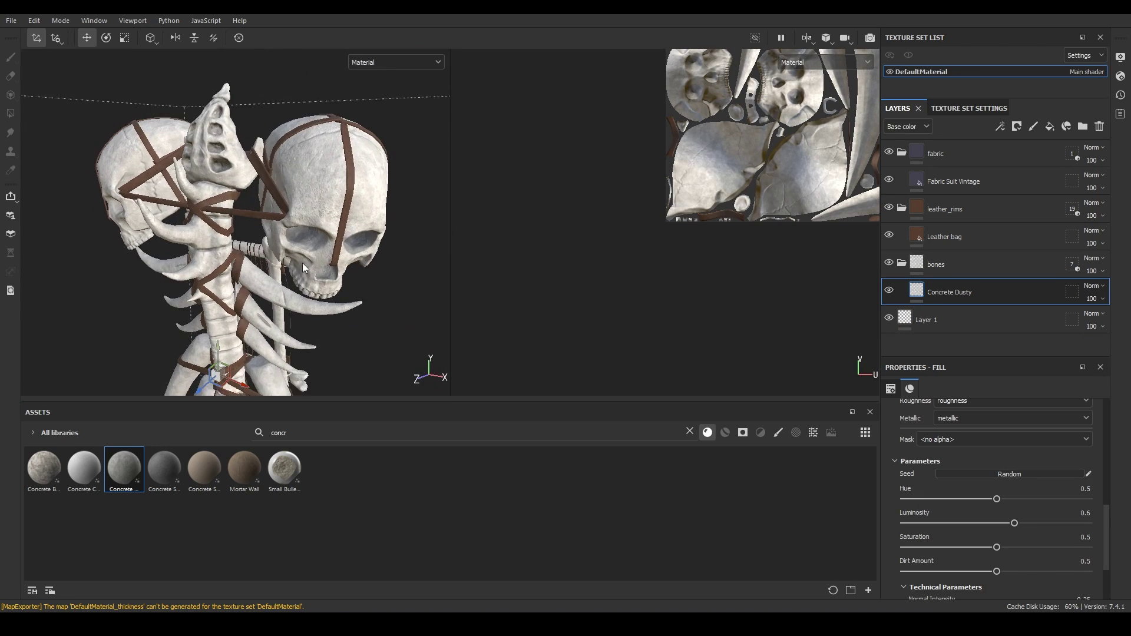
Set the Concrete Dusty layer's hue to 0.47 and luminosity to 0.54
mouse_move(997, 499)
mouse_down()
mouse_move(969, 500)
mouse_move(1014, 500)
mouse_move(992, 499)
mouse_up()
mouse_move(997, 547)
mouse_down()
mouse_move(1004, 524)
mouse_move(996, 548)
mouse_up()
scroll(236, 253, down, 3)
Create a layer folder above fabric and add the Iron Raw Damaged material from the metal assets to it
alt+drag(236, 254, 318, 239)
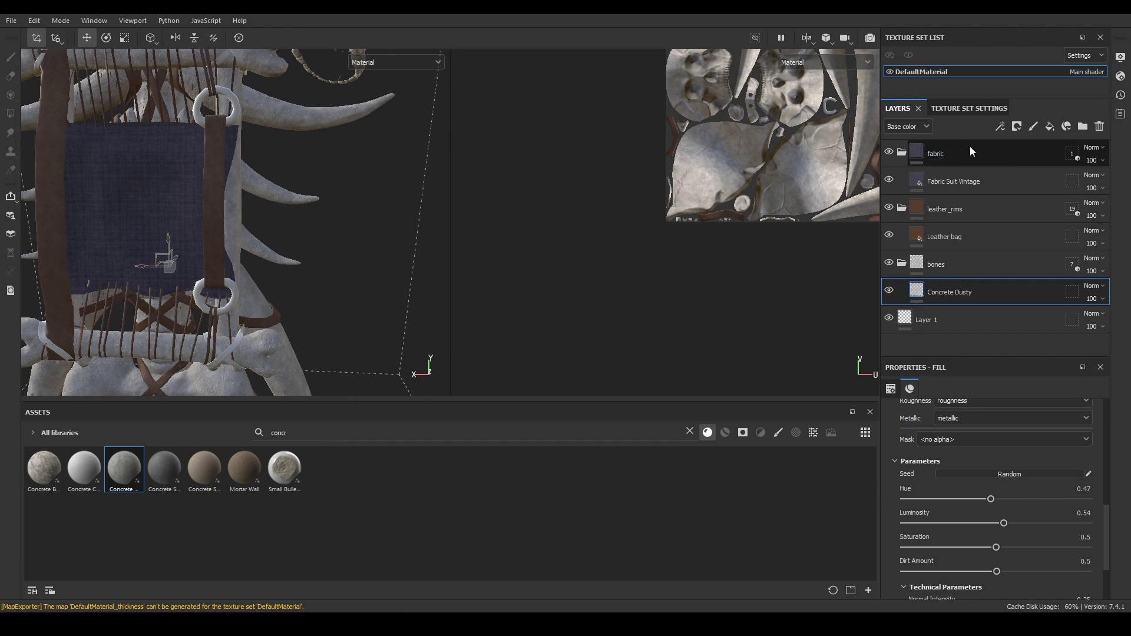
click(1083, 127)
key(ctrl+a)
text(metal)
drag(765, 468, 1069, 156)
click(1067, 155)
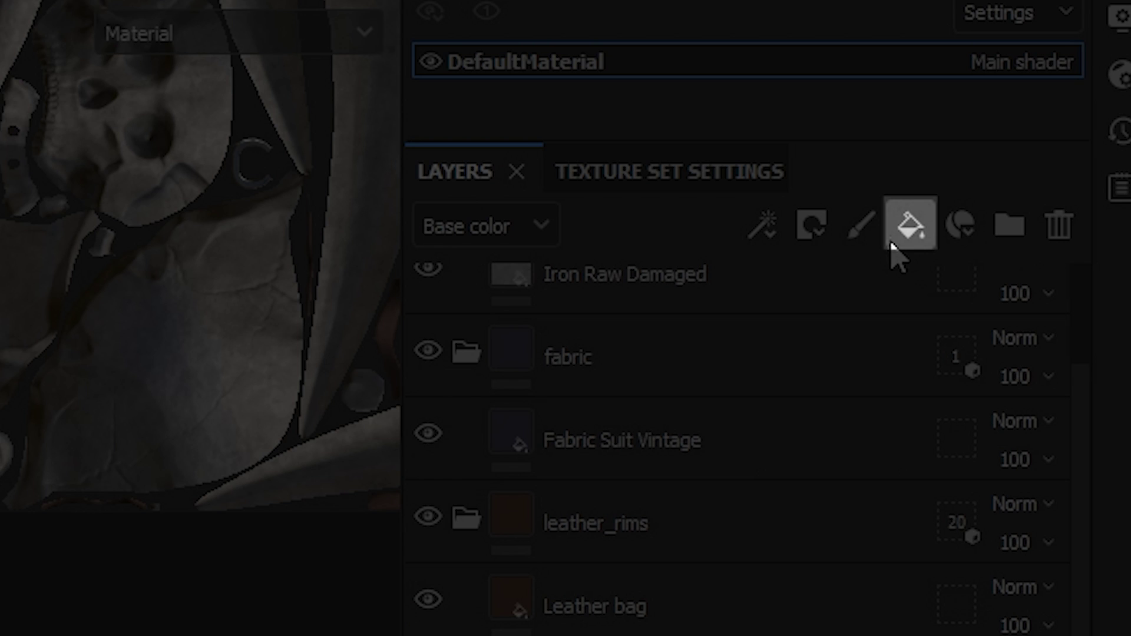
Add a fill layer above Concrete Dusty in the bones folder with a black base color and its roughness channel turned off
click(910, 224)
click(970, 411)
click(821, 431)
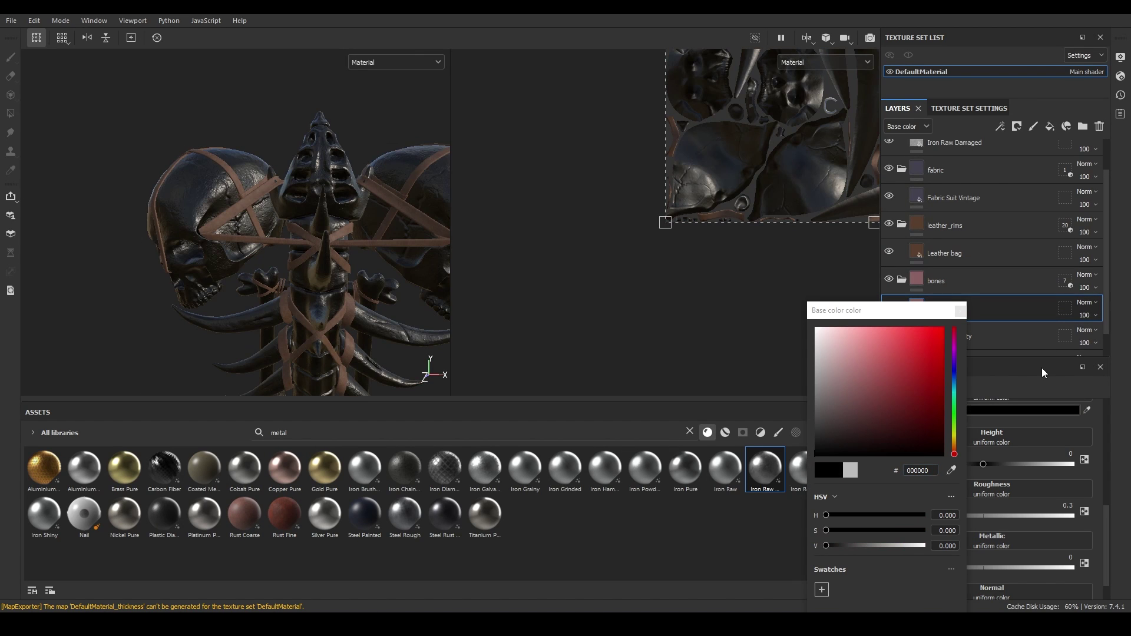
click(959, 310)
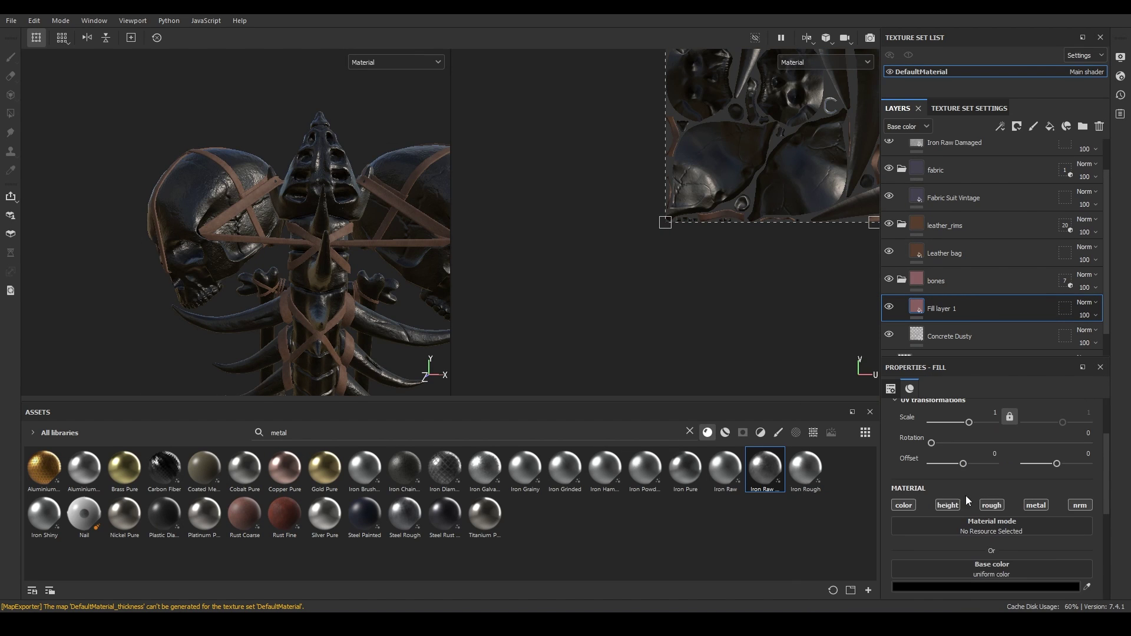
click(996, 508)
Give Fill layer 1 a bitmap mask that uses the curvature map
right_click(1016, 324)
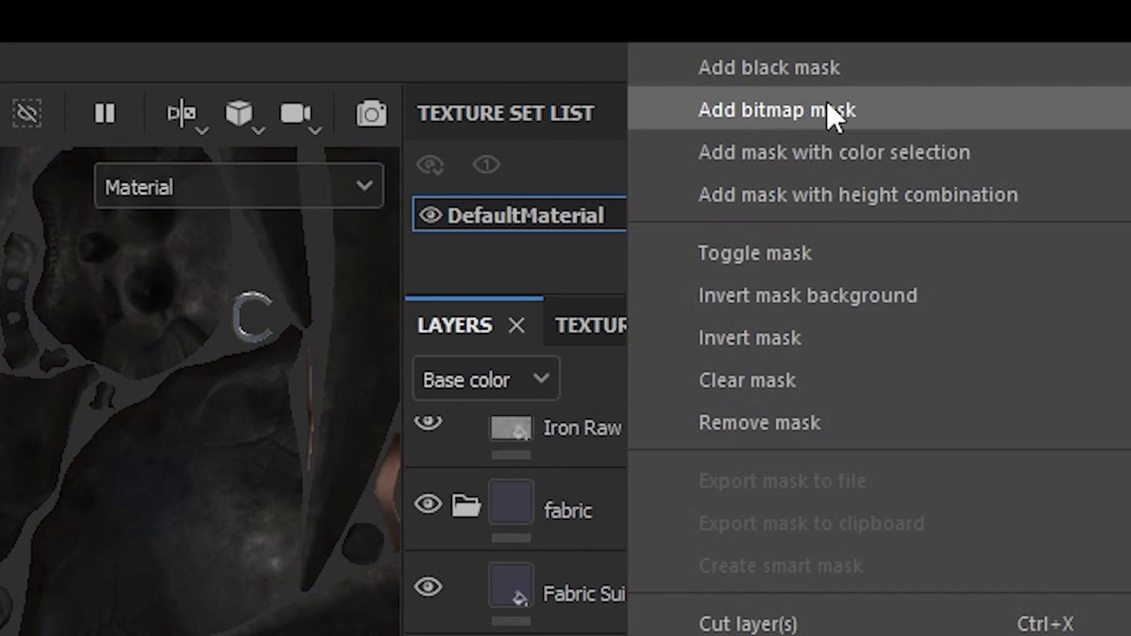
click(830, 109)
text(curv)
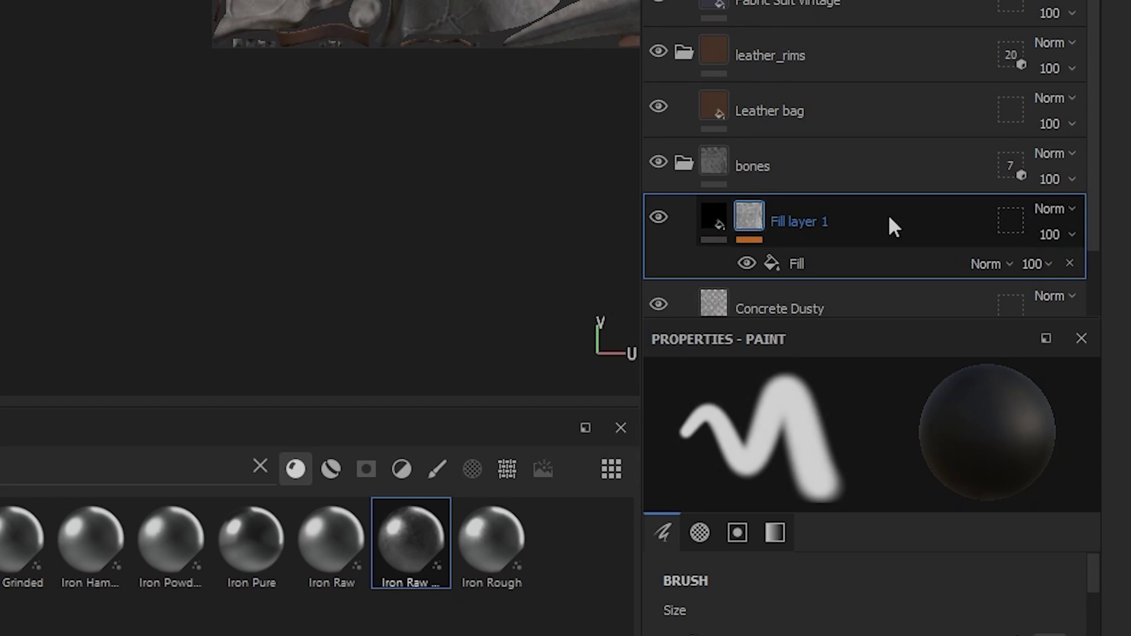
Add a Levels effect to Fill layer 1's mask with the black point at 0.457 and the white point at 0.615
right_click(889, 214)
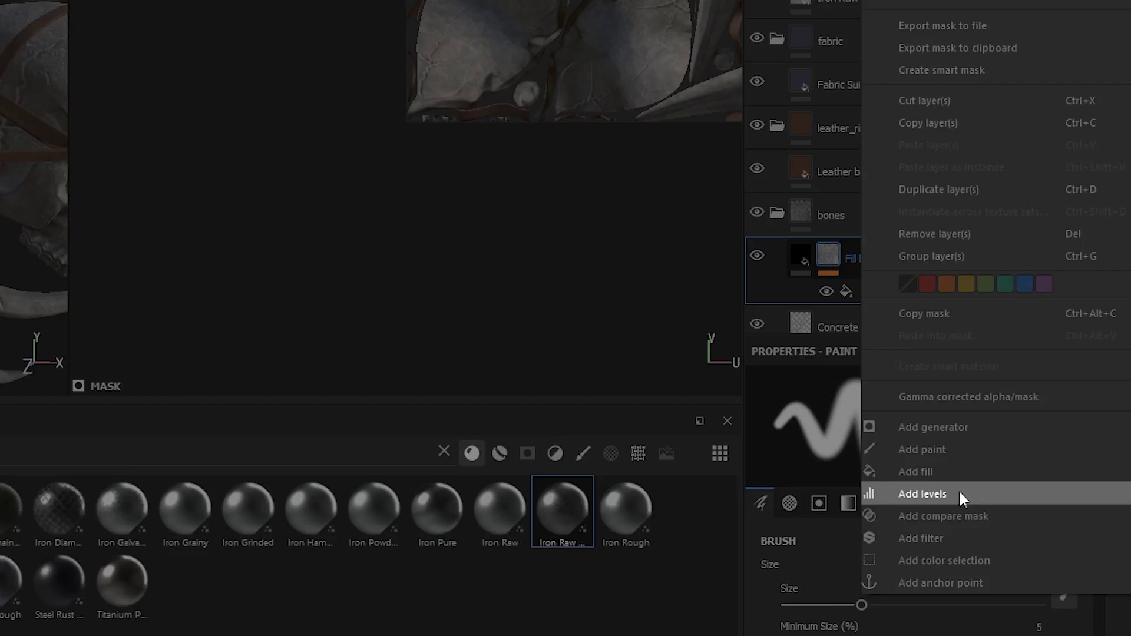
click(916, 521)
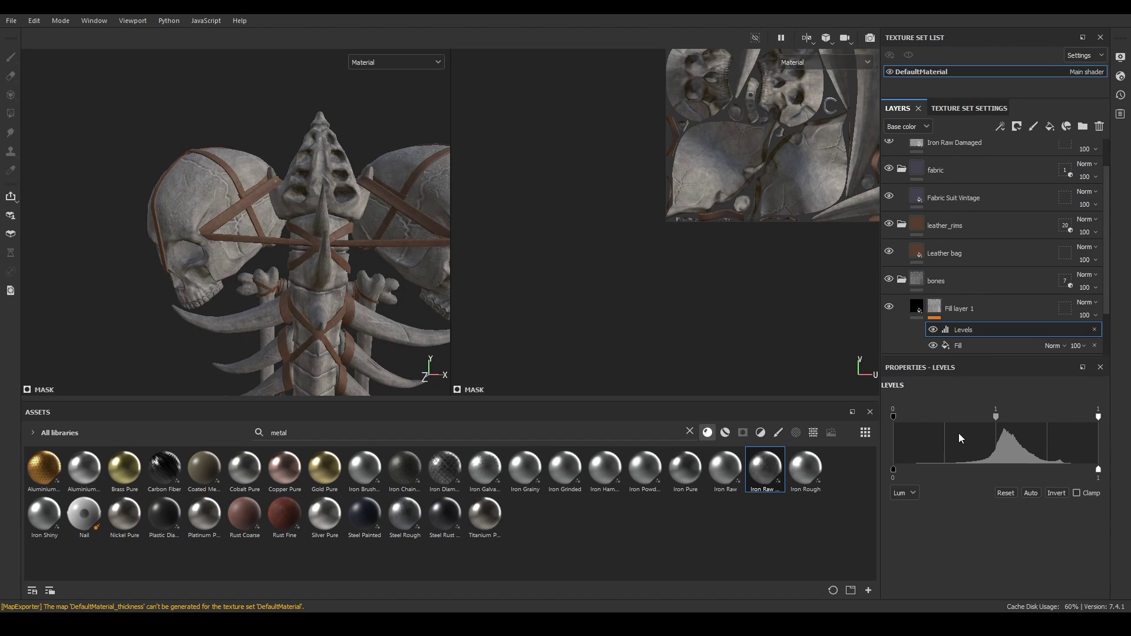
drag(893, 416, 991, 422)
drag(1100, 417, 987, 417)
drag(1020, 417, 1027, 422)
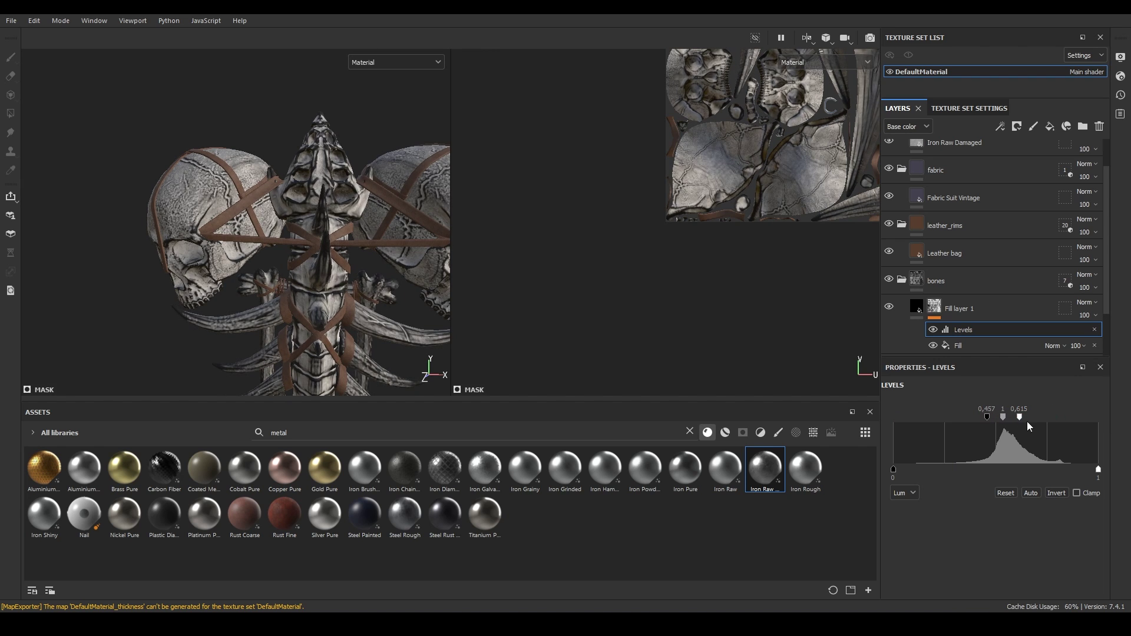
Invert the mask of Fill layer 1 so the dark color goes into the crevices of the bones
right_click(923, 318)
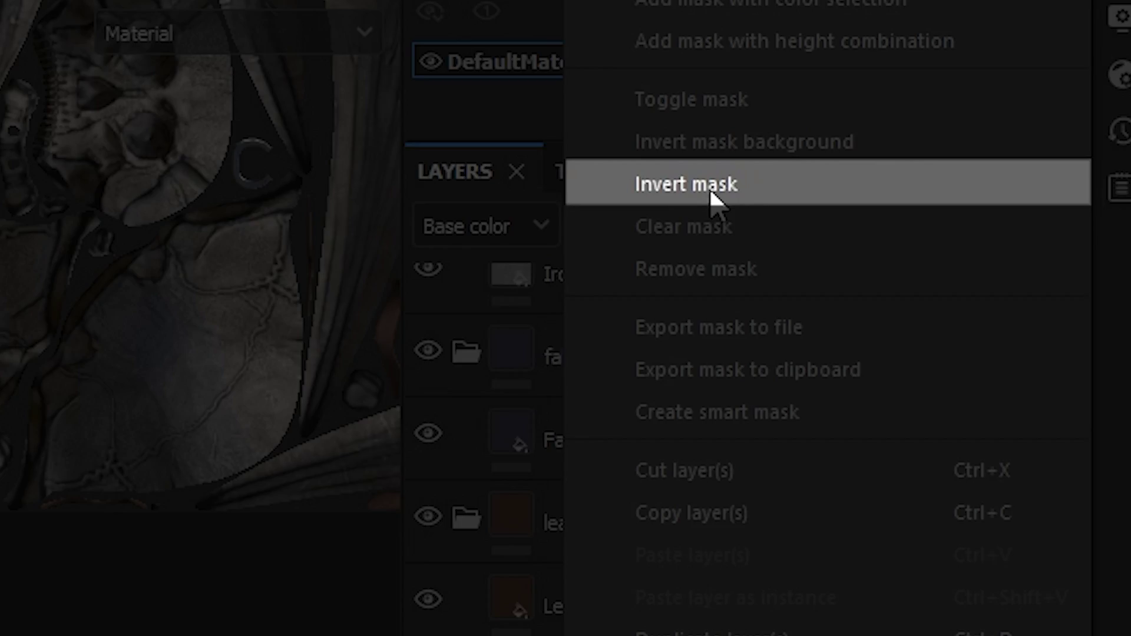
click(713, 187)
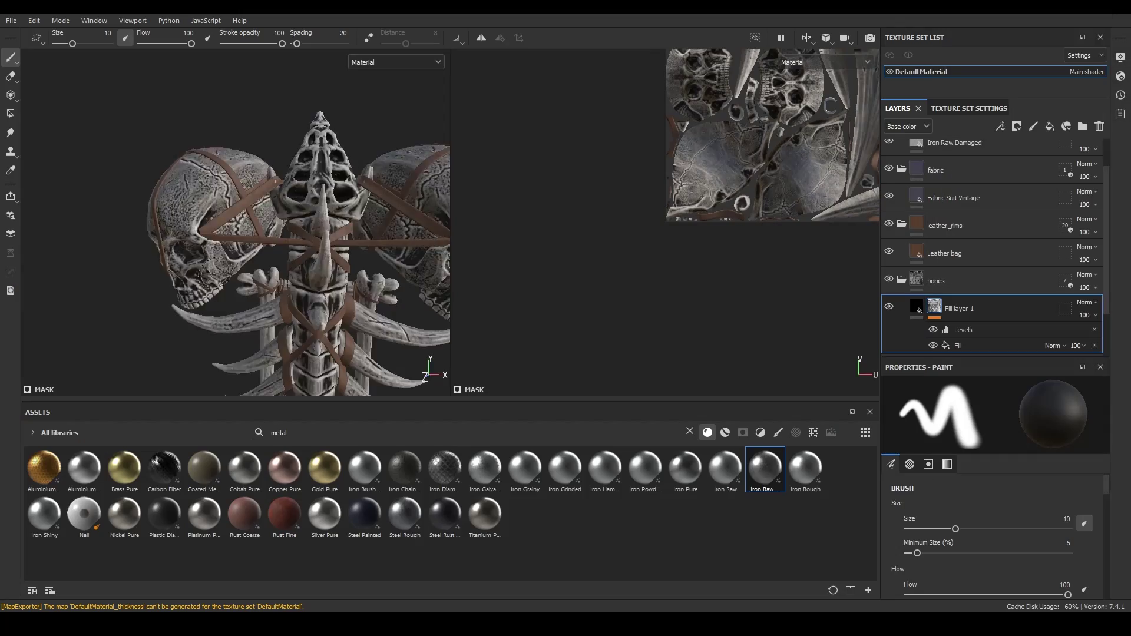
alt+drag(330, 282, 247, 318)
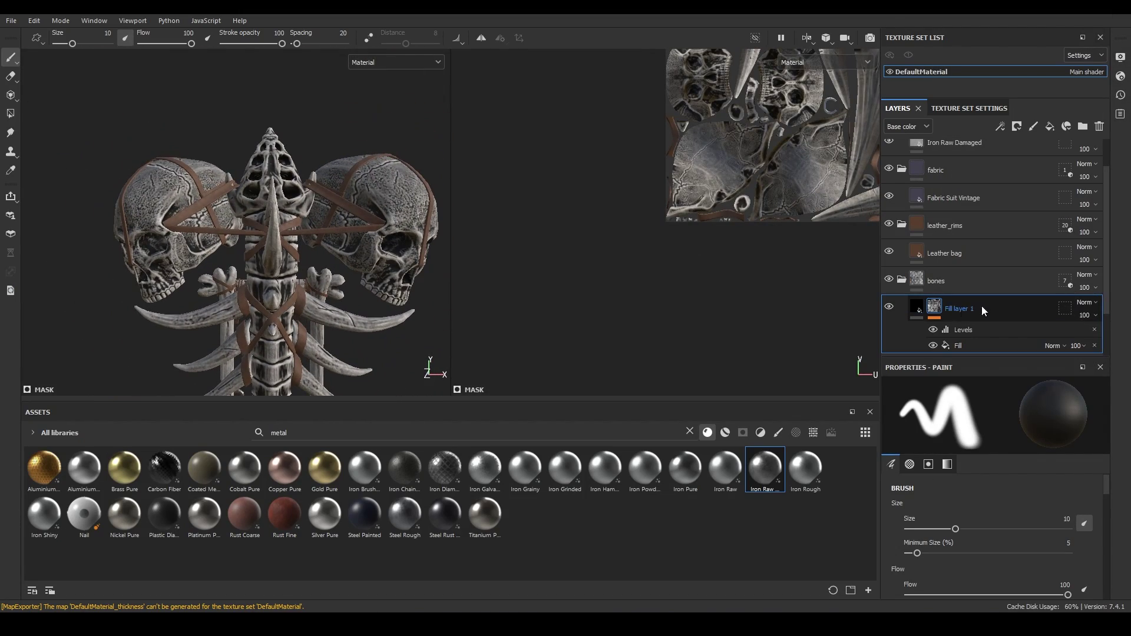
Add a Blur filter to the mask of Fill layer 1
right_click(1012, 316)
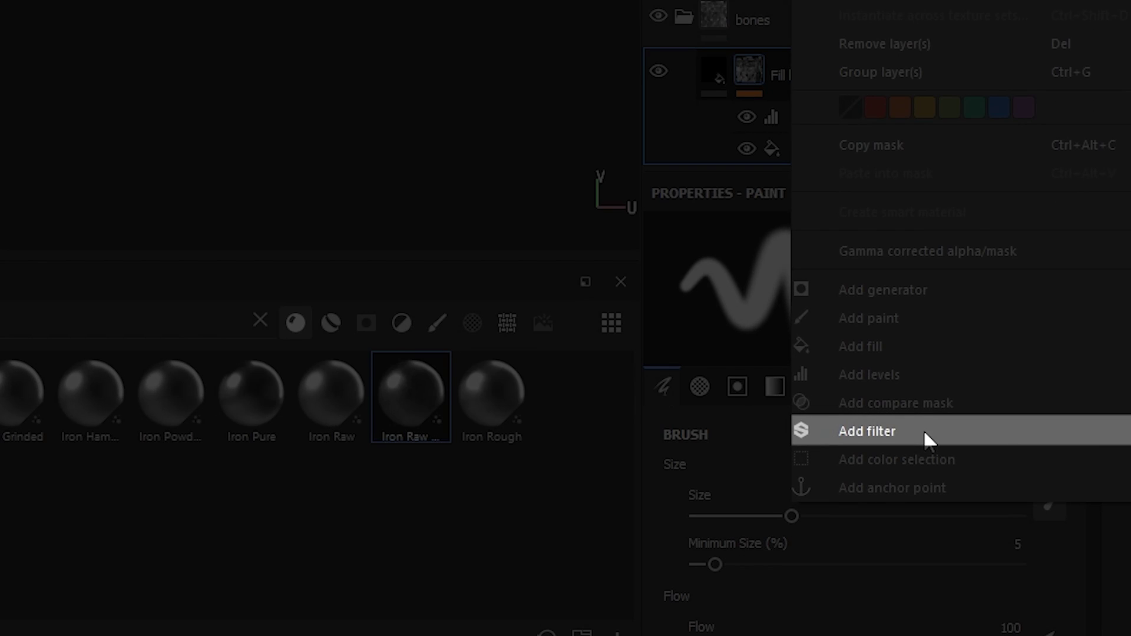
click(927, 439)
click(995, 407)
text(blu)
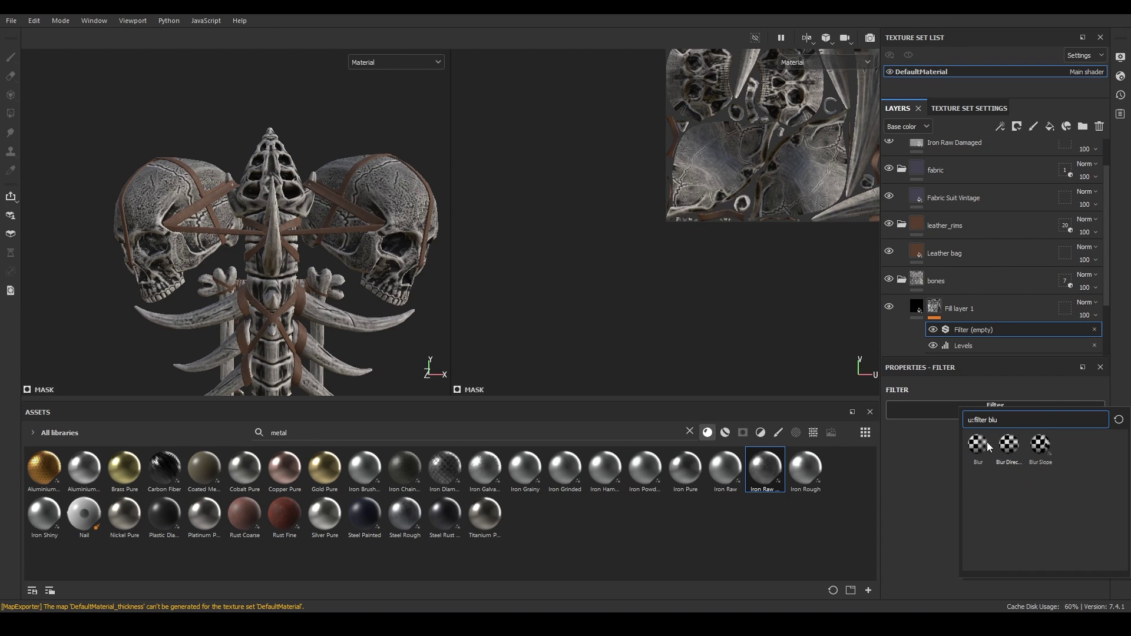
click(979, 446)
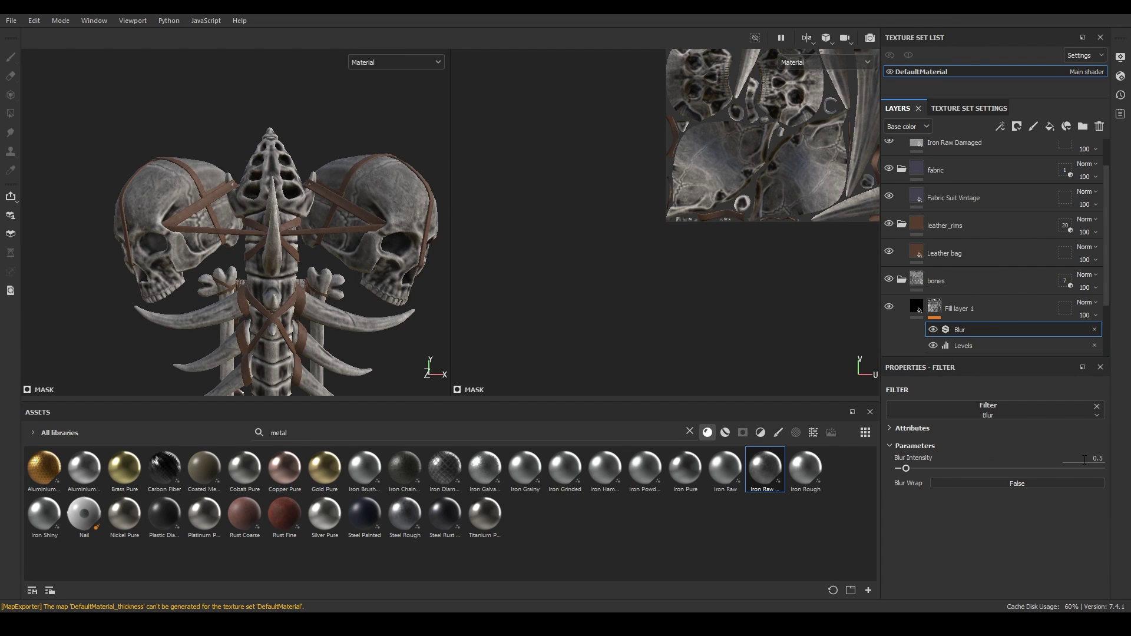
Change Fill layer 1's base color to a dark reddish brown
click(954, 308)
click(1039, 587)
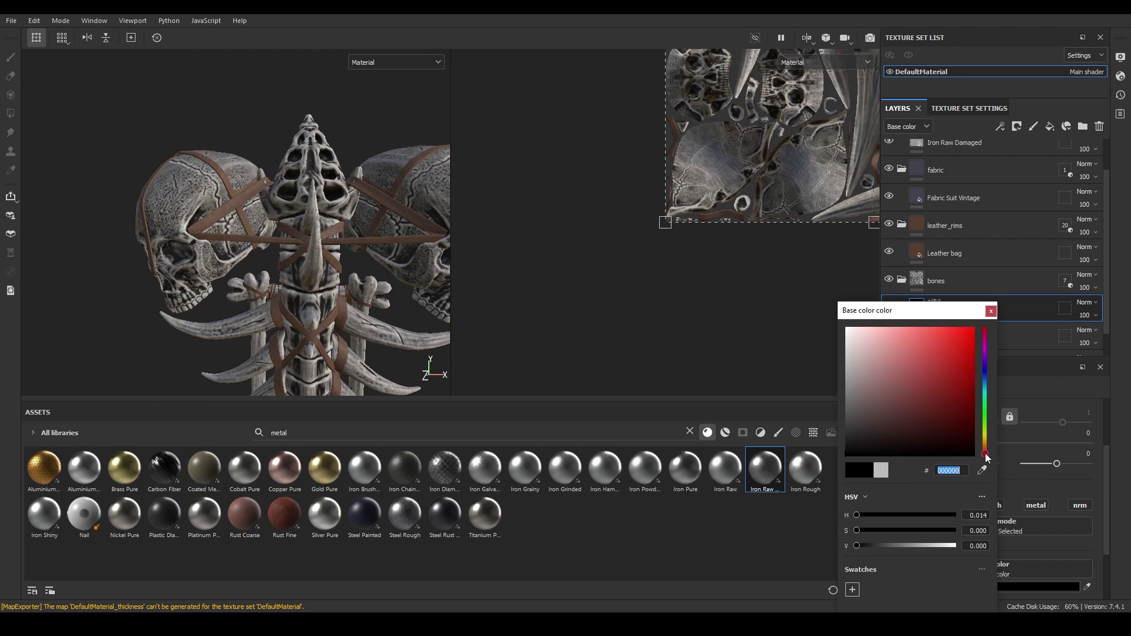
click(896, 437)
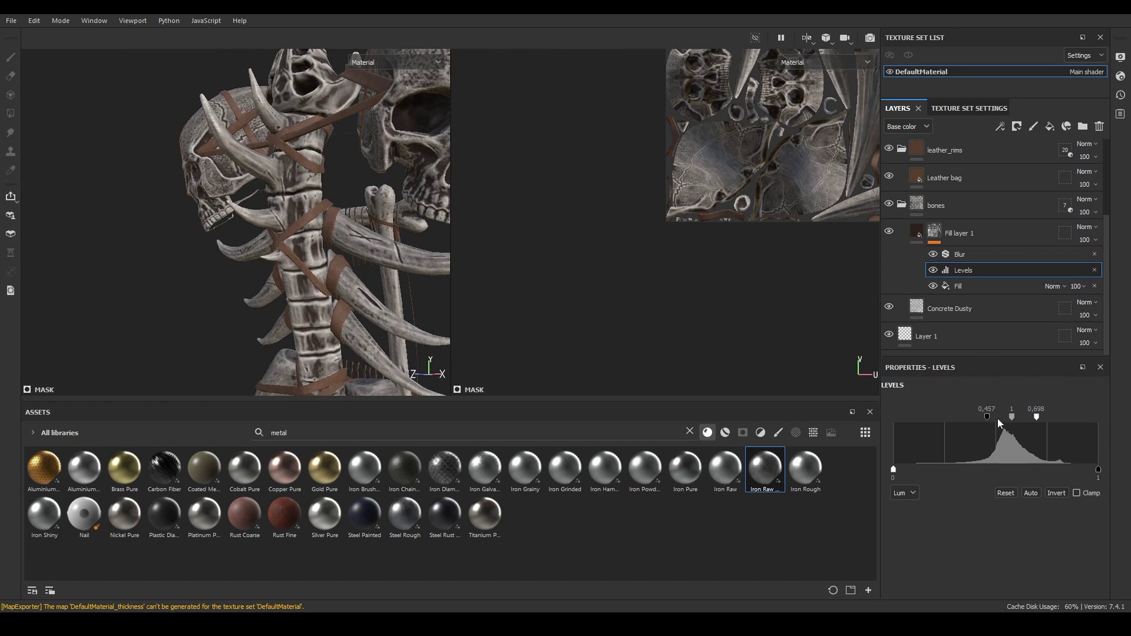
Set the mask's Levels input points to 0.382 and 0.523 and reduce Fill layer 1's opacity to 69
drag(998, 418, 1018, 417)
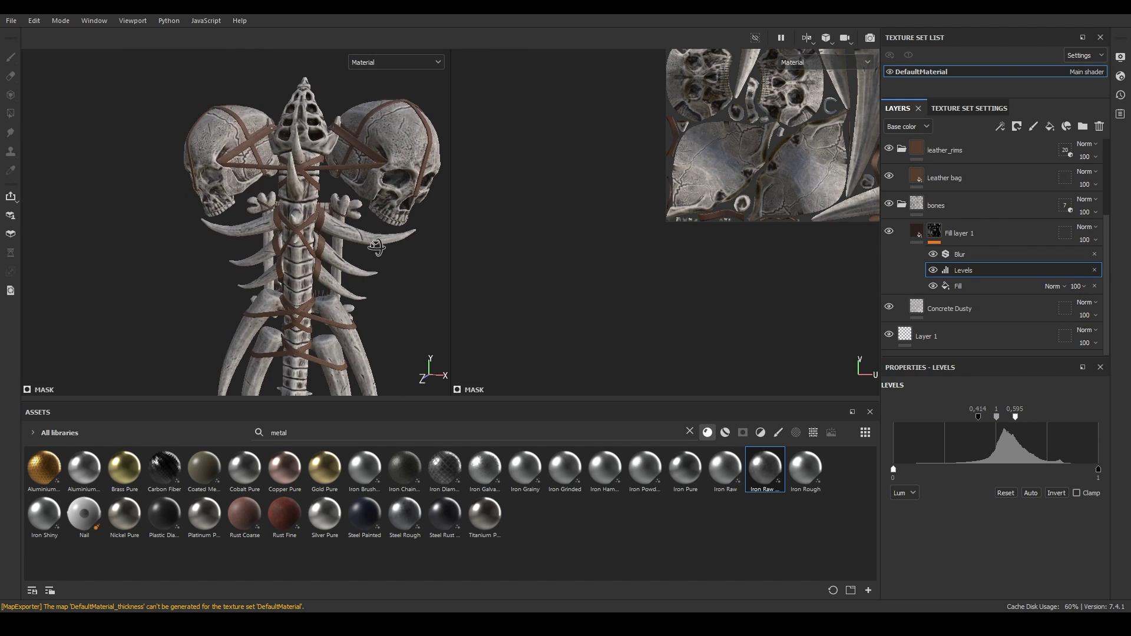
drag(977, 417, 971, 416)
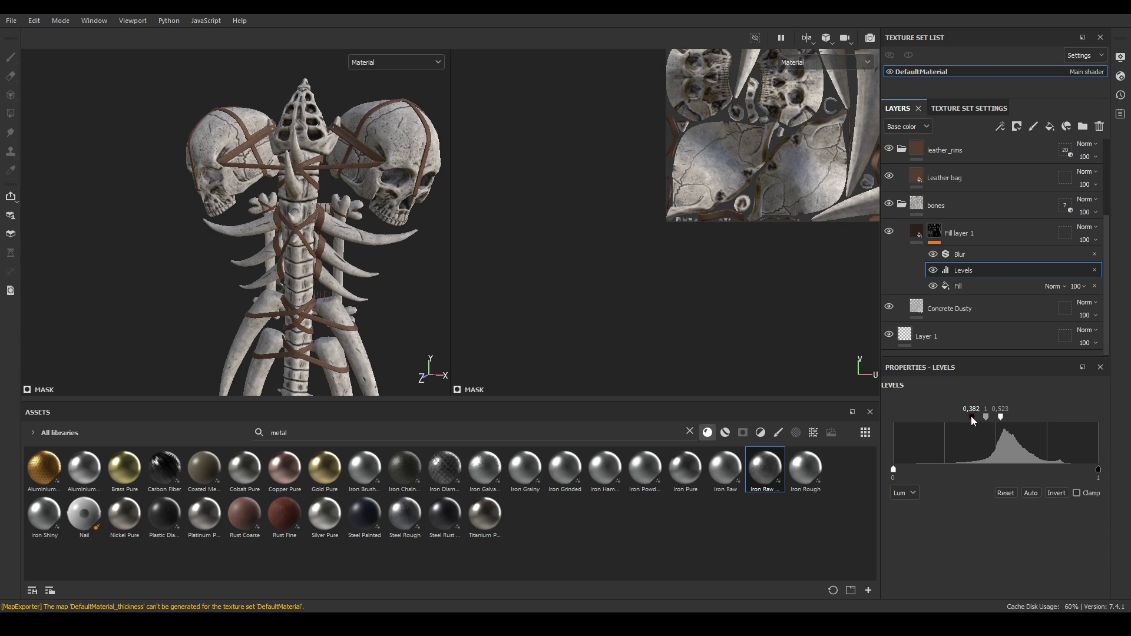
click(966, 233)
drag(1087, 240, 1098, 266)
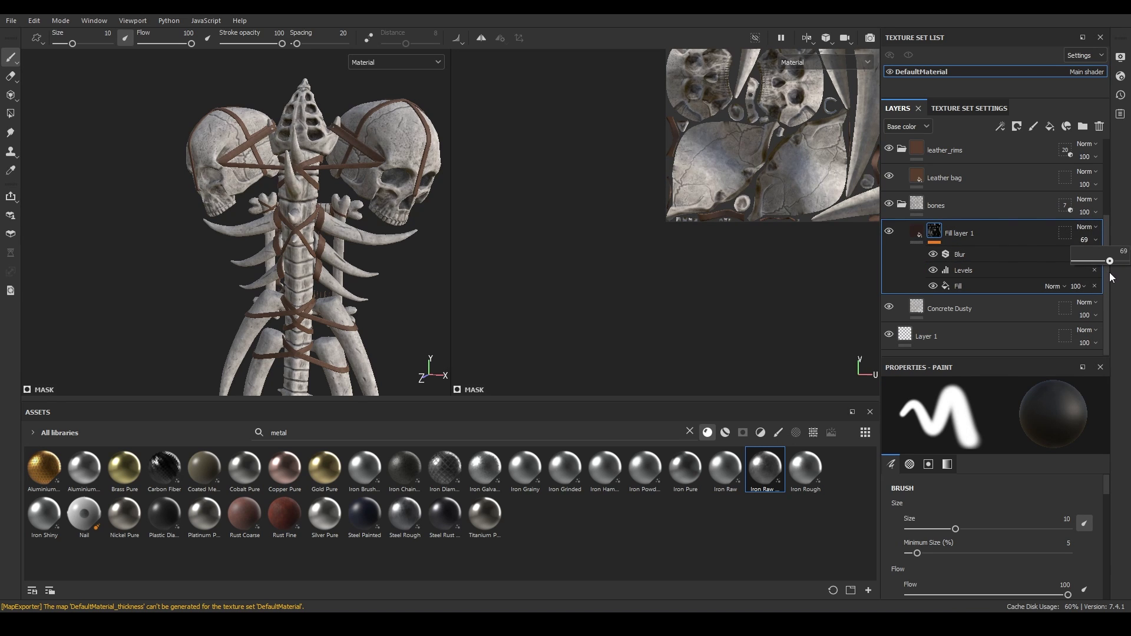
Add a black, color-only fill layer above Fill layer 1 and give it a bitmap mask
click(1050, 126)
click(996, 551)
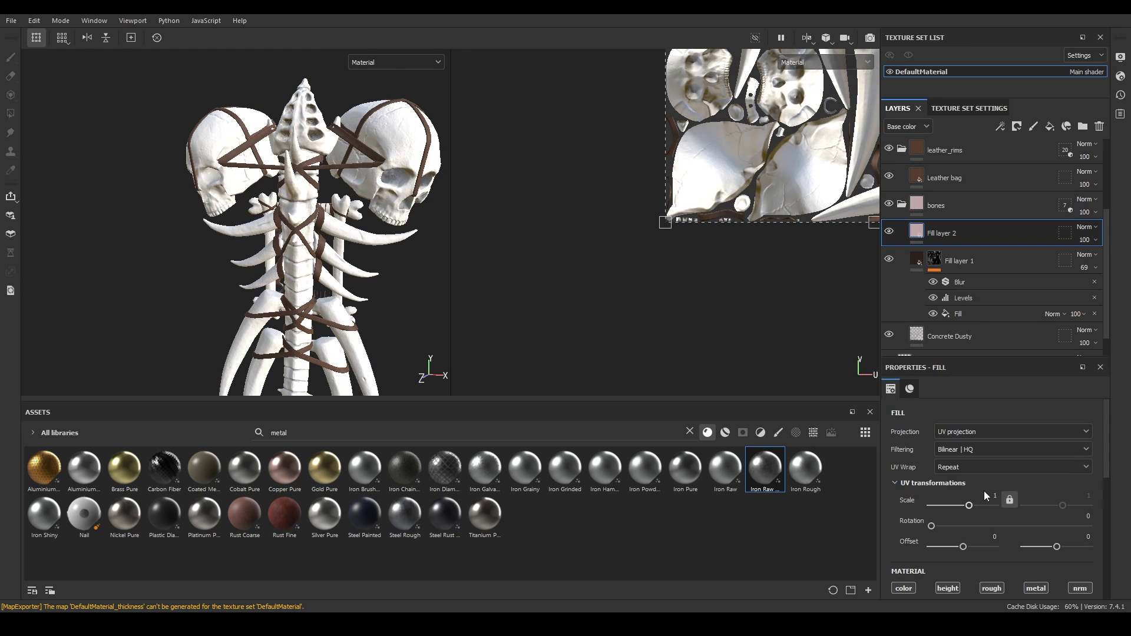
scroll(1039, 589, down, 3)
click(1040, 507)
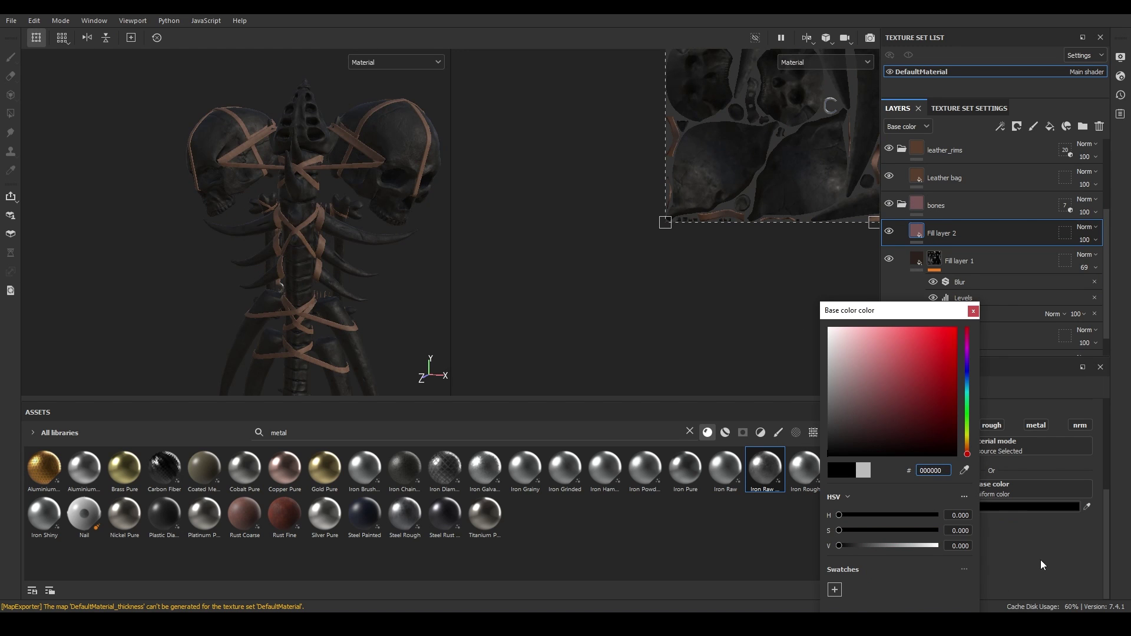
right_click(988, 231)
click(1000, 277)
Add a Levels effect to Fill layer 2's mask and move its black and white input points closer together
right_click(996, 233)
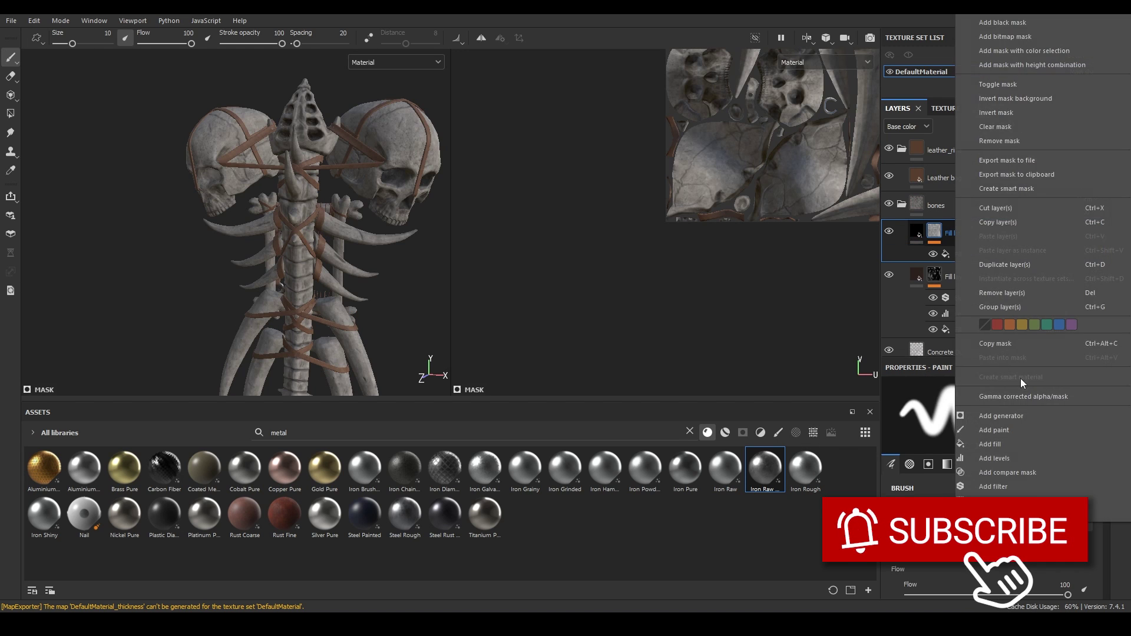
click(1016, 454)
drag(1099, 416, 1023, 417)
drag(894, 417, 987, 418)
alt+drag(293, 242, 377, 239)
scroll(348, 244, up, 3)
Change Fill layer 2's base color to white and lower its opacity to 29
click(938, 234)
click(943, 505)
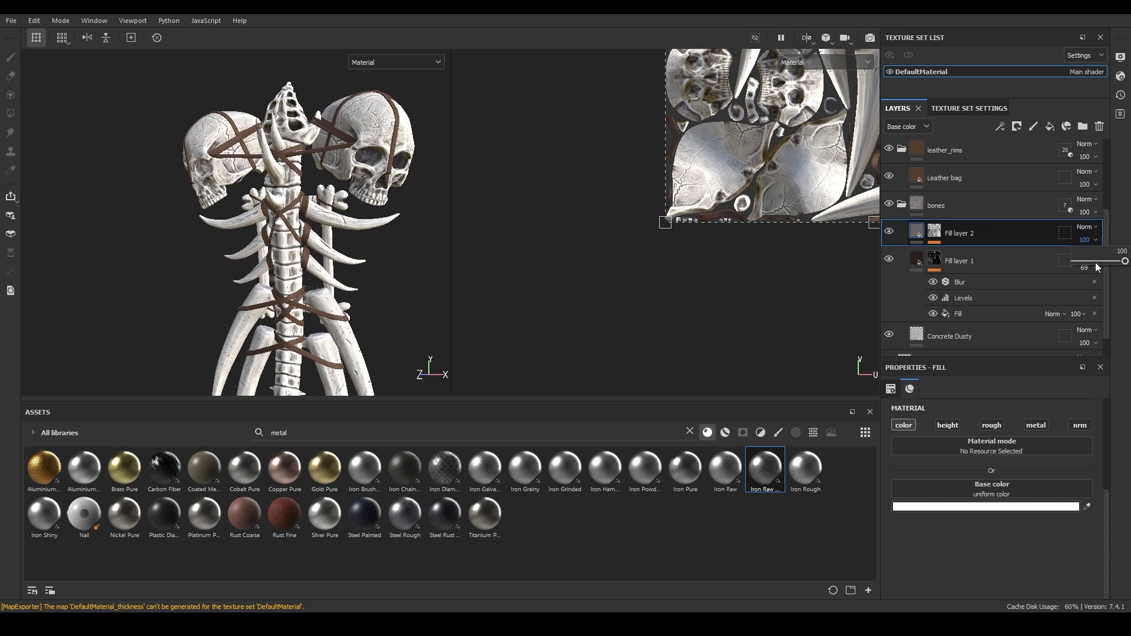
drag(1097, 267, 1087, 264)
Compare the bones with Fill layer 1 and Fill layer 2 hidden and shown
scroll(349, 259, down, 3)
scroll(350, 259, up, 4)
alt+drag(330, 260, 361, 342)
scroll(368, 254, up, 5)
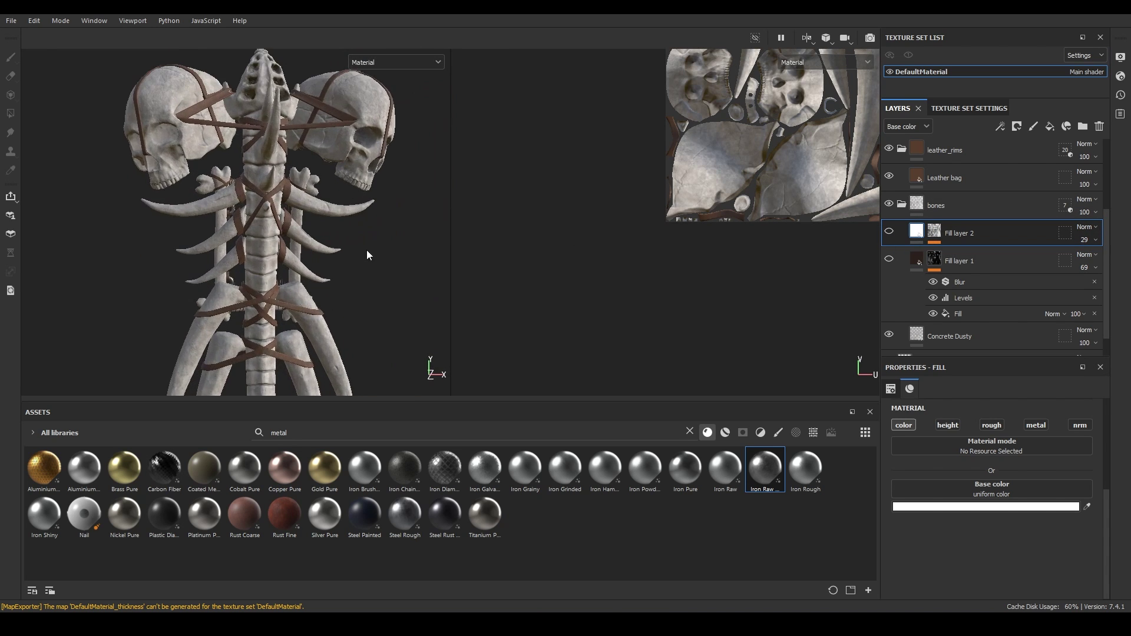
scroll(368, 255, up, 1)
alt+drag(368, 254, 413, 277)
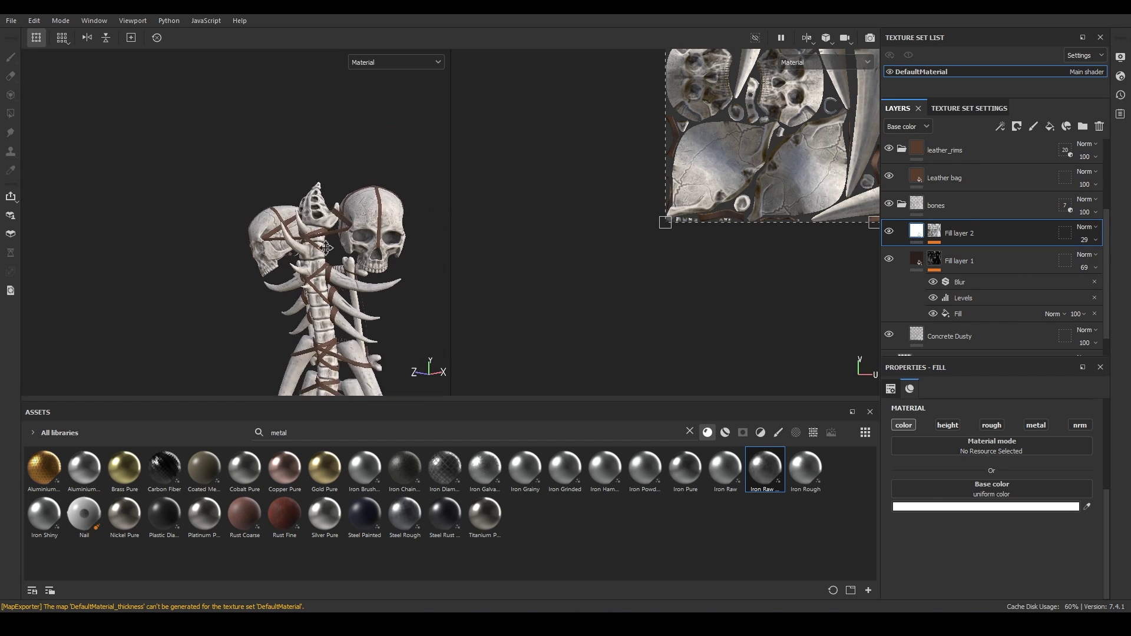
Set the Concrete Dusty layer's luminosity to 0.46 and saturation to 0.52
scroll(953, 230, down, 1)
click(950, 308)
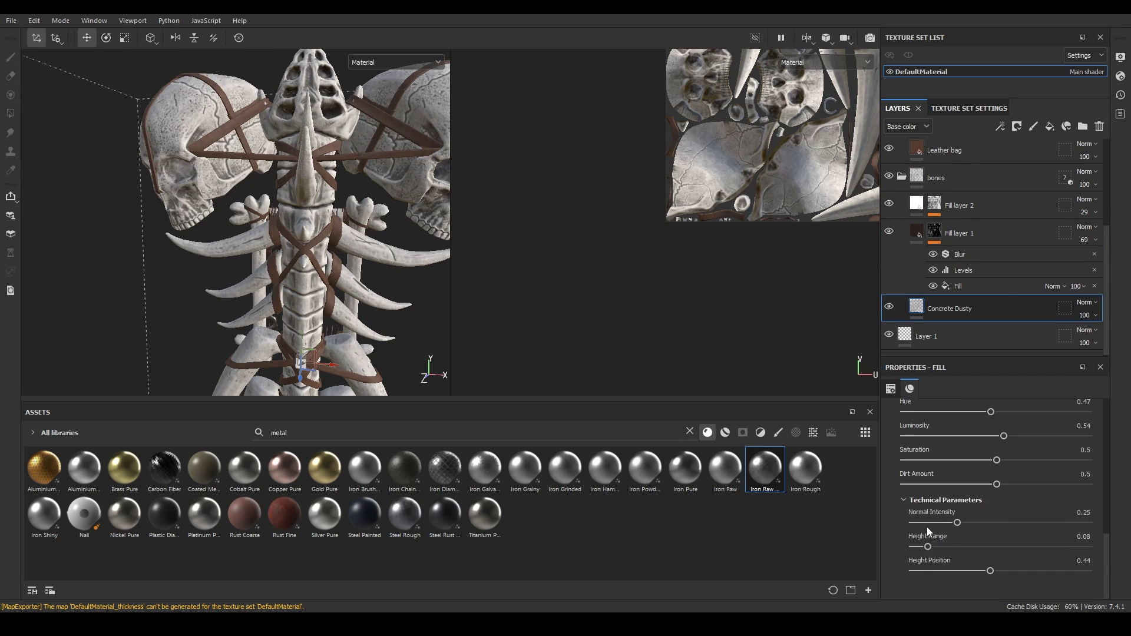
drag(997, 473, 991, 473)
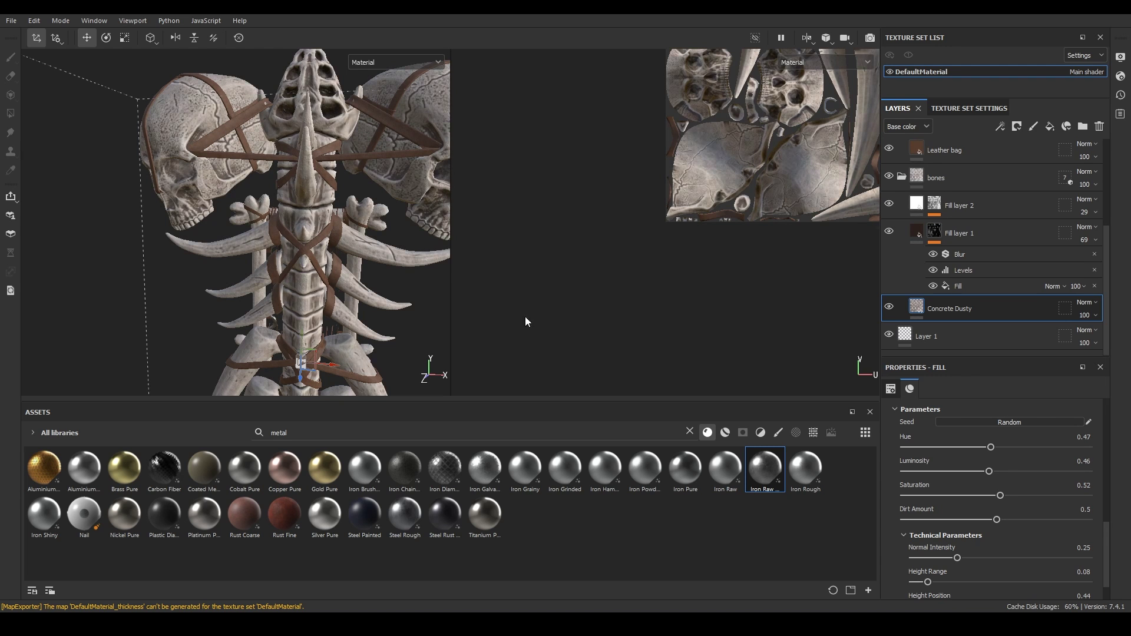
Preview the model in Iray rendering mode with the environment rotated, and return to Painting mode
key(f)
click(59, 21)
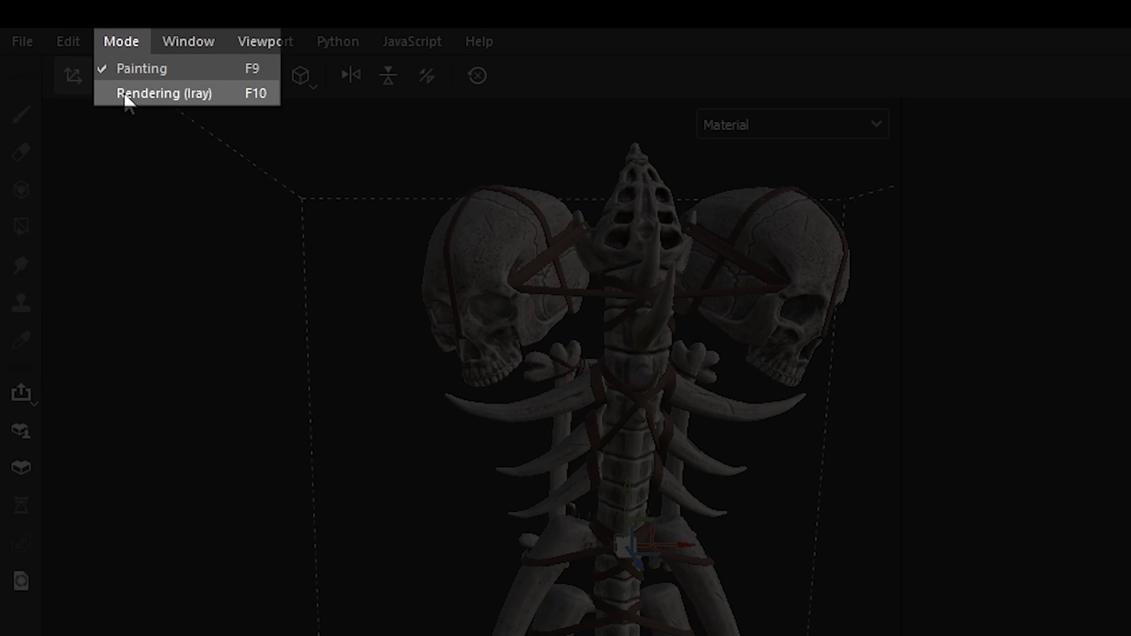
click(126, 95)
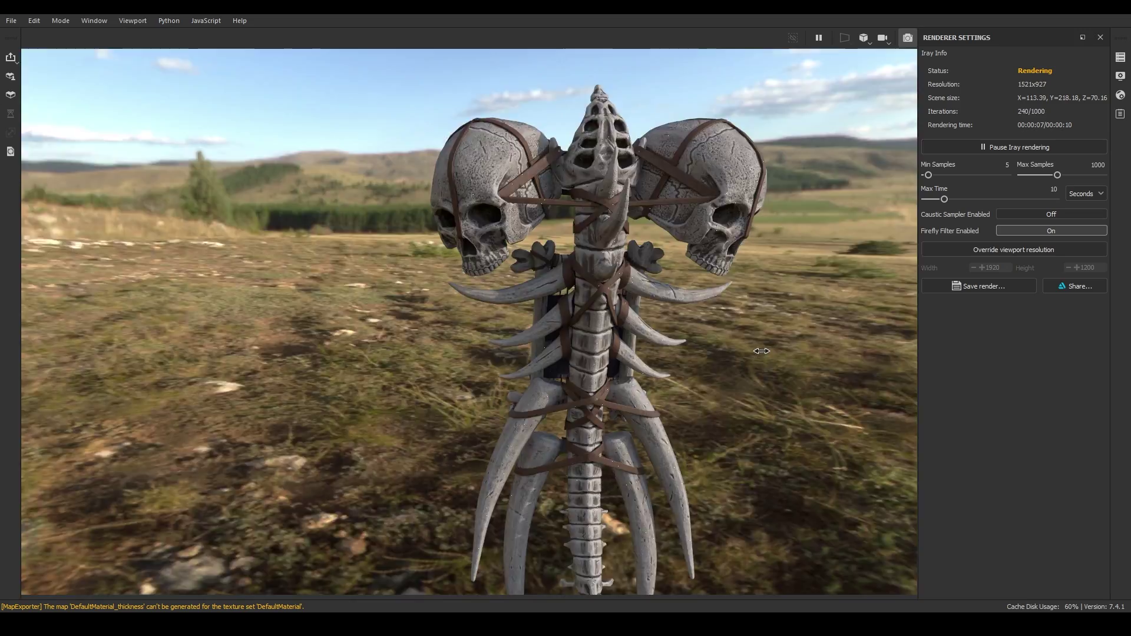
shift+right_drag(761, 352, 250, 117)
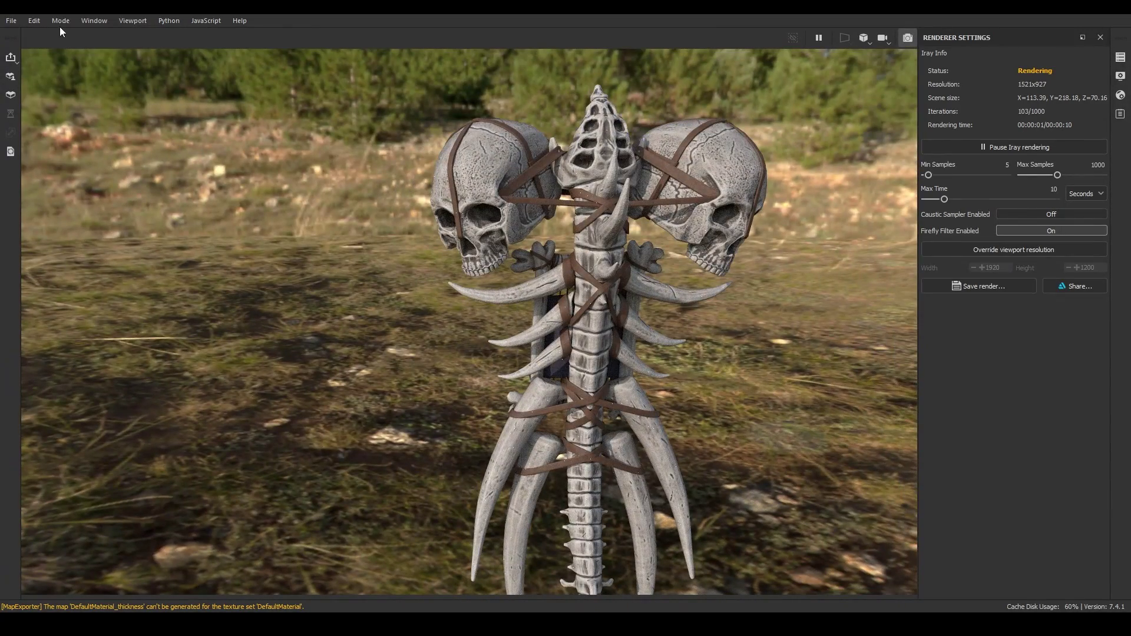
click(62, 22)
click(65, 34)
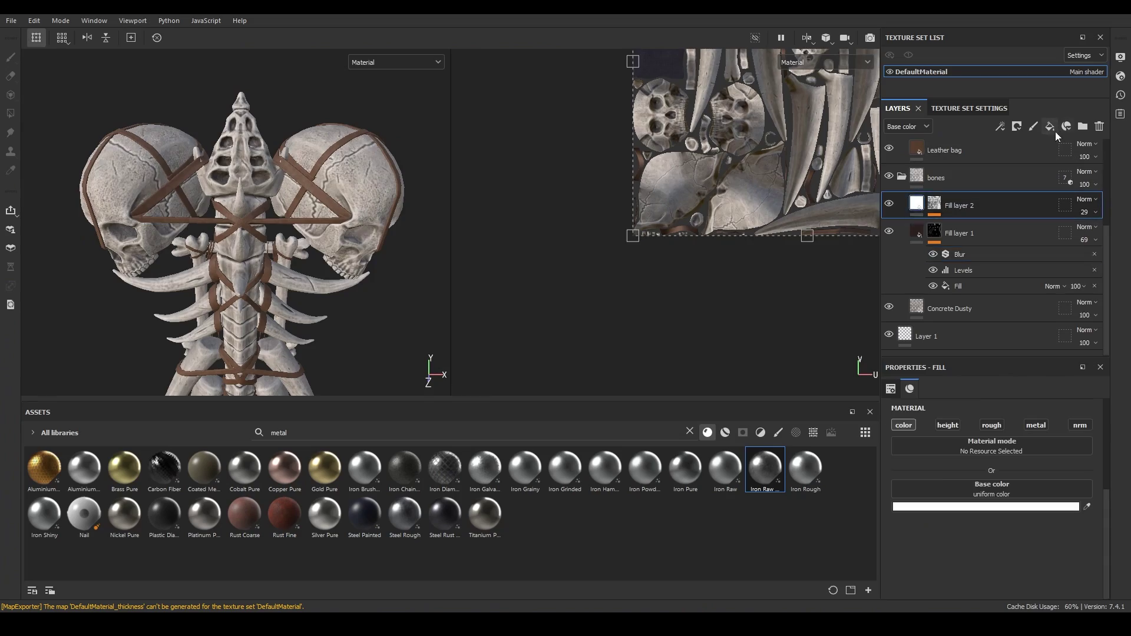
Add a third fill layer with a black base color above Fill layer 2 and give it a bitmap mask
click(1050, 126)
click(985, 507)
click(828, 454)
click(1082, 116)
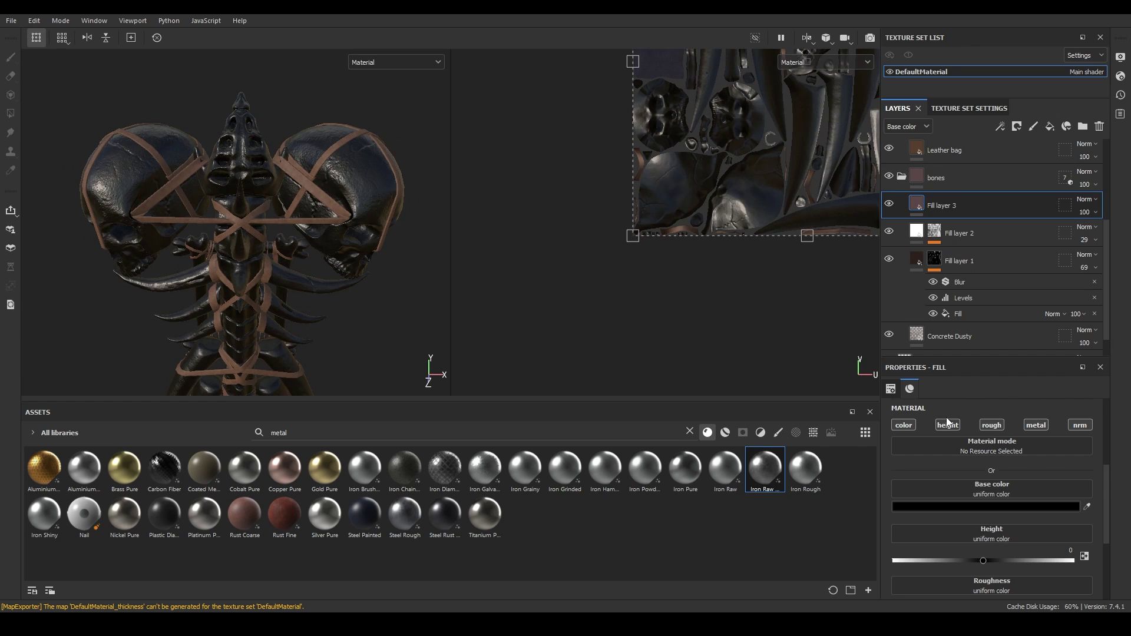
right_click(966, 190)
click(1005, 26)
right_click(1009, 193)
click(1012, 82)
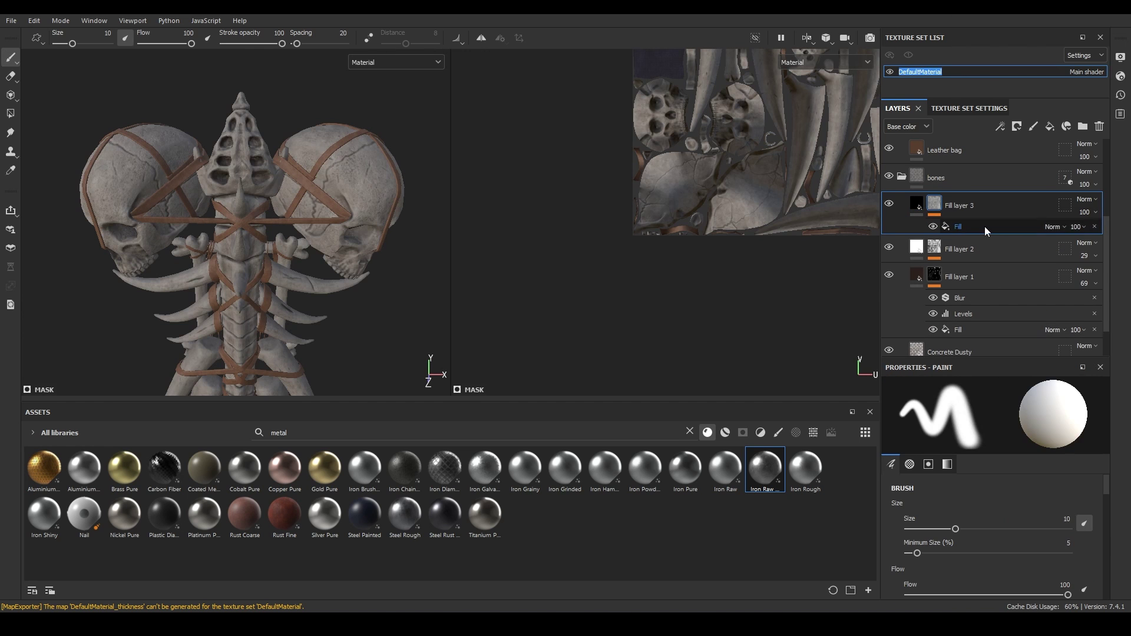
Add a Levels effect to Fill layer 3's mask and narrow its input range until black stays only in the crevices
right_click(984, 227)
click(1019, 453)
drag(895, 419, 1010, 415)
right_click(935, 203)
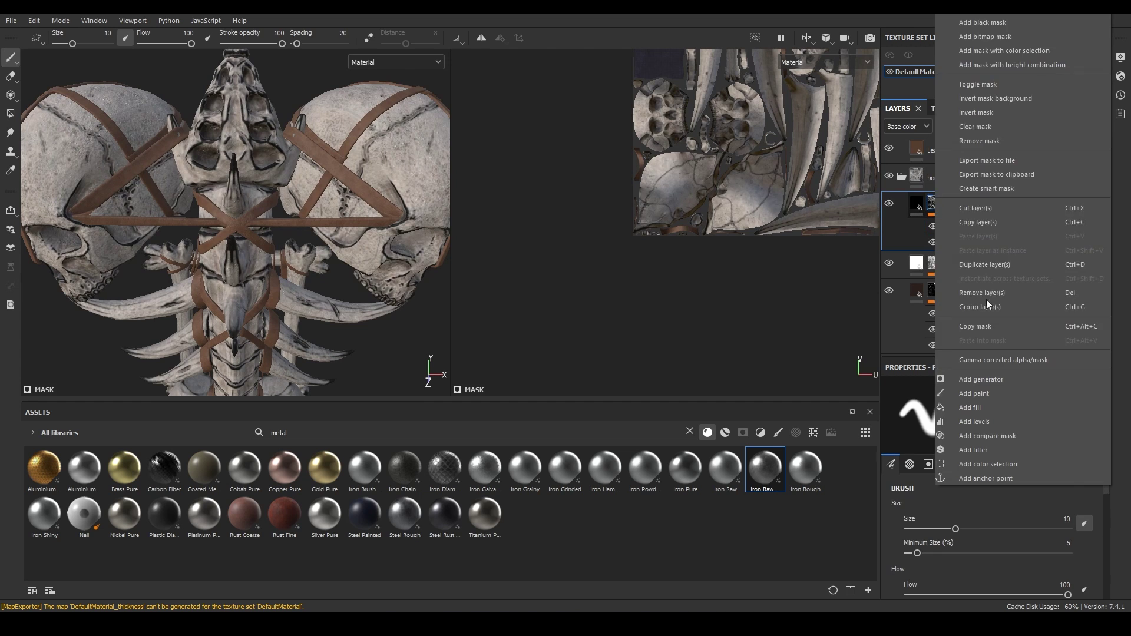
key(Escape)
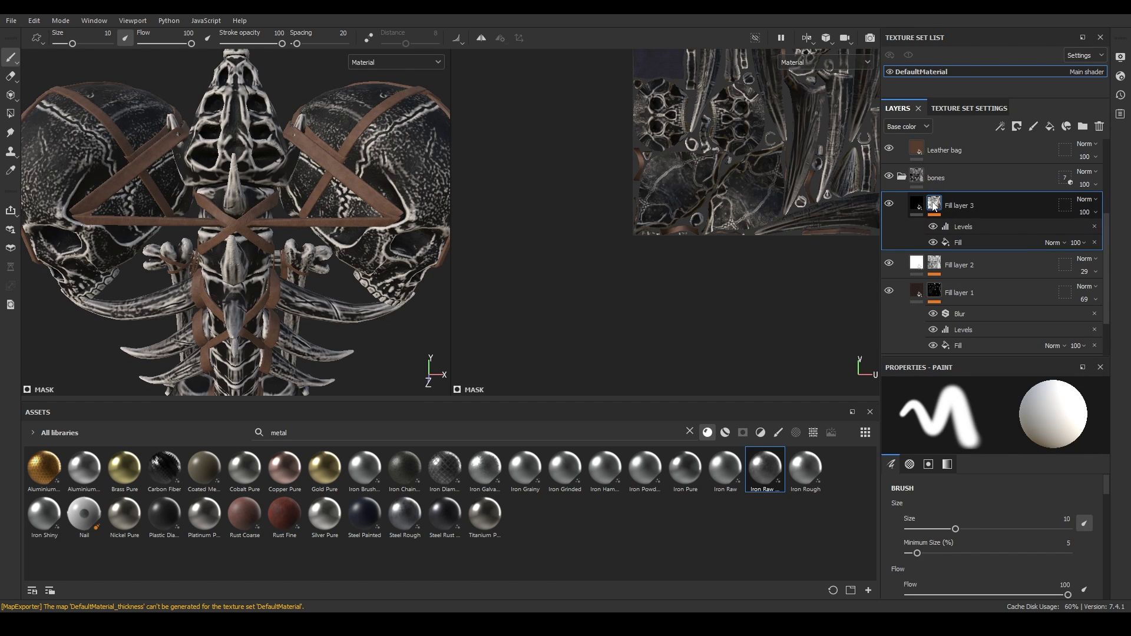
click(1009, 227)
drag(1010, 416, 972, 419)
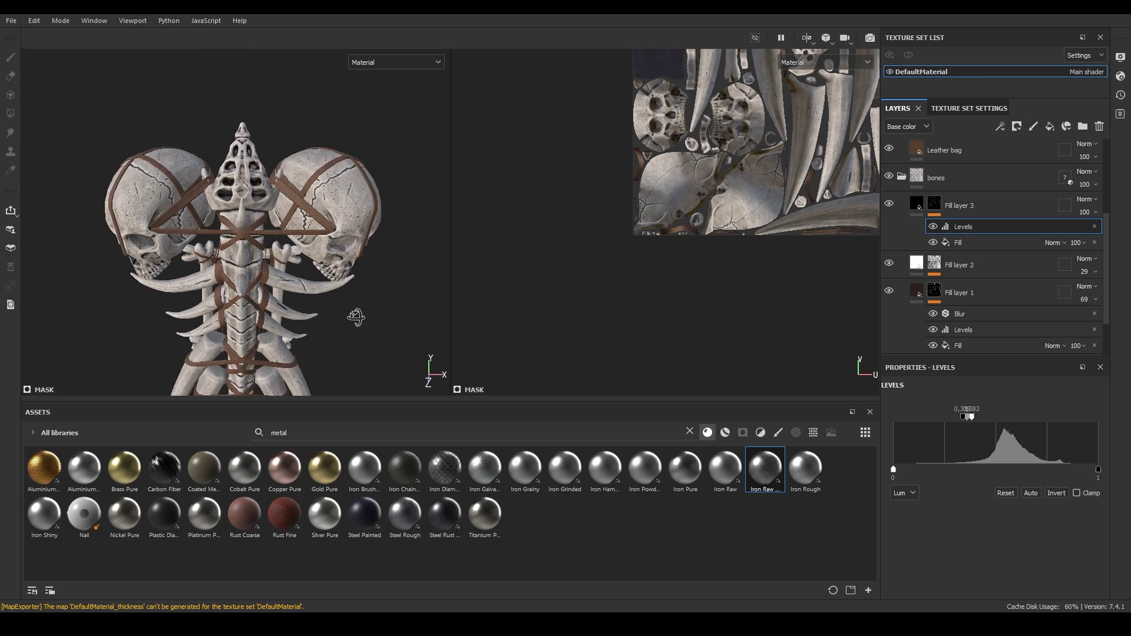
alt+drag(354, 316, 377, 301)
Reduce Fill layer 3's opacity to 30 and shift its mask Levels so the upper input point is 0.417
mouse_move(1085, 212)
mouse_down()
mouse_move(1103, 239)
mouse_move(1088, 234)
mouse_up()
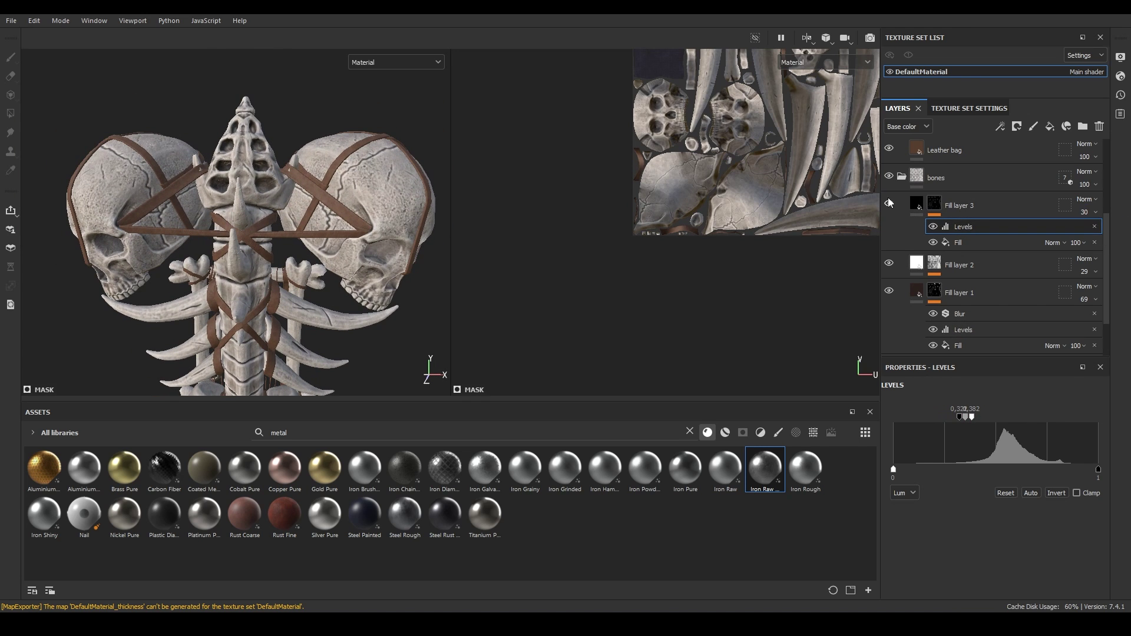
drag(966, 421, 967, 420)
drag(451, 236, 584, 236)
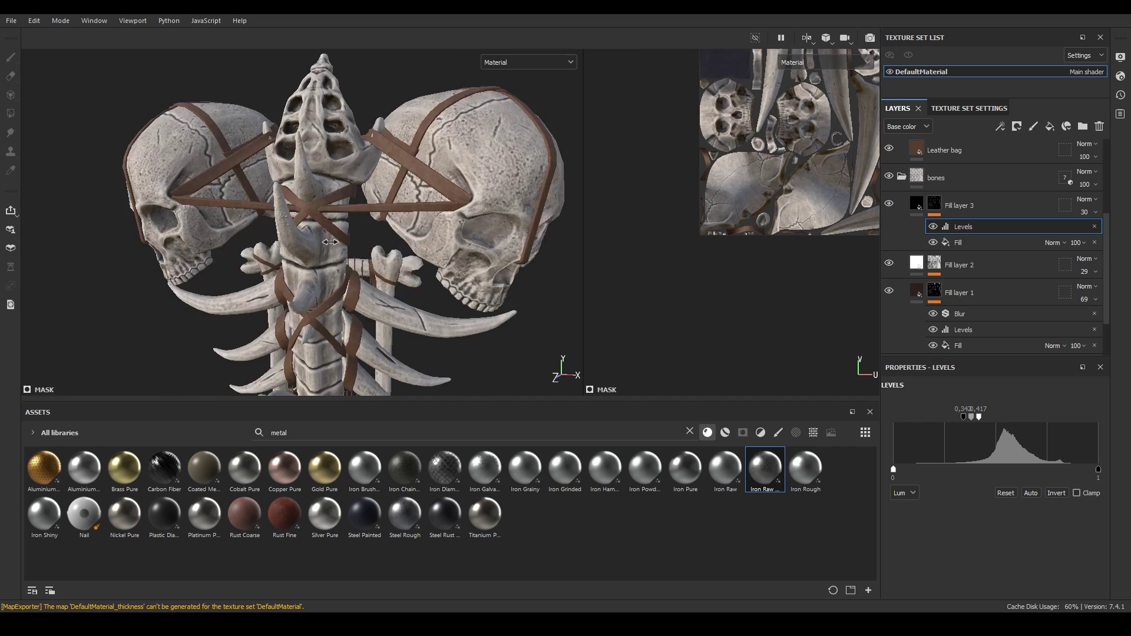
key(f)
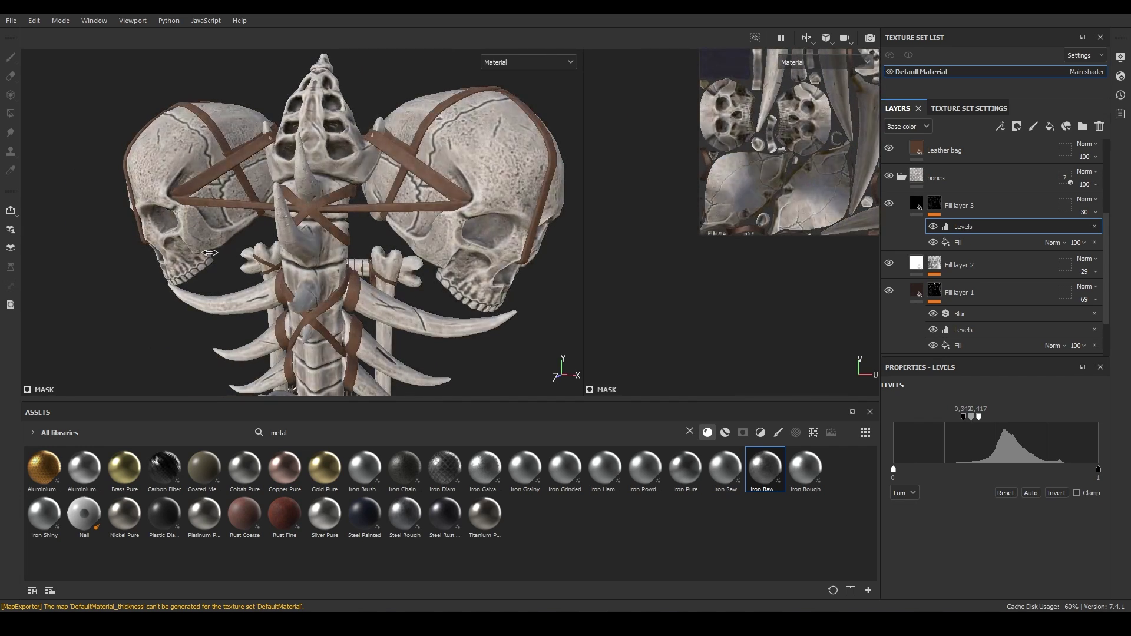
key(1)
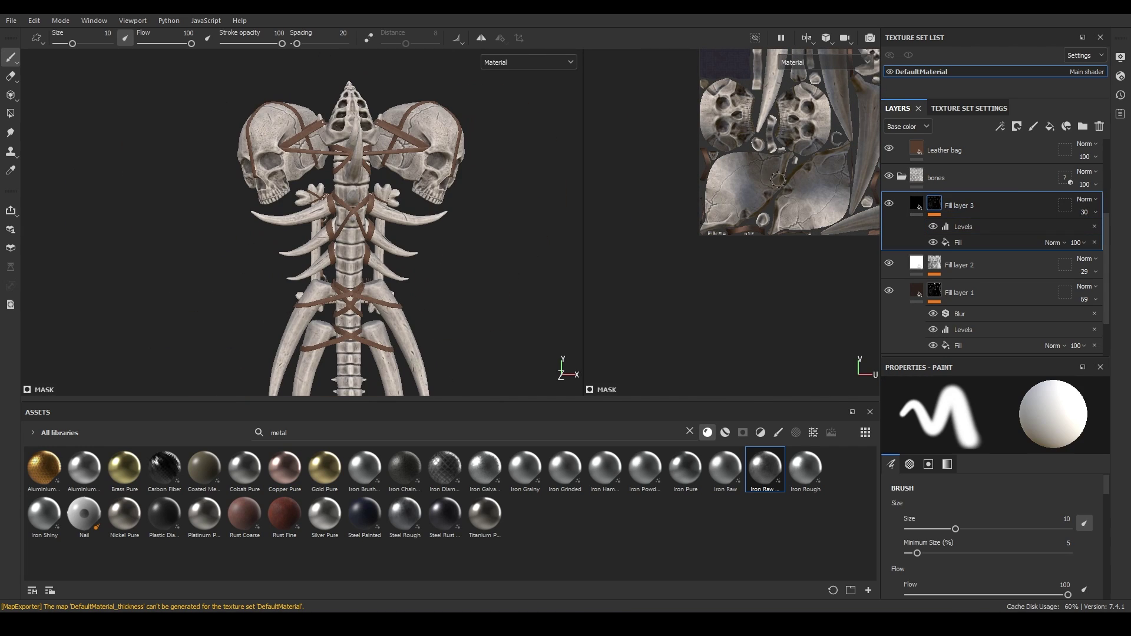
Add a fill layer above Fill layer 3 with only the color channel enabled and a light brown base color
click(1050, 127)
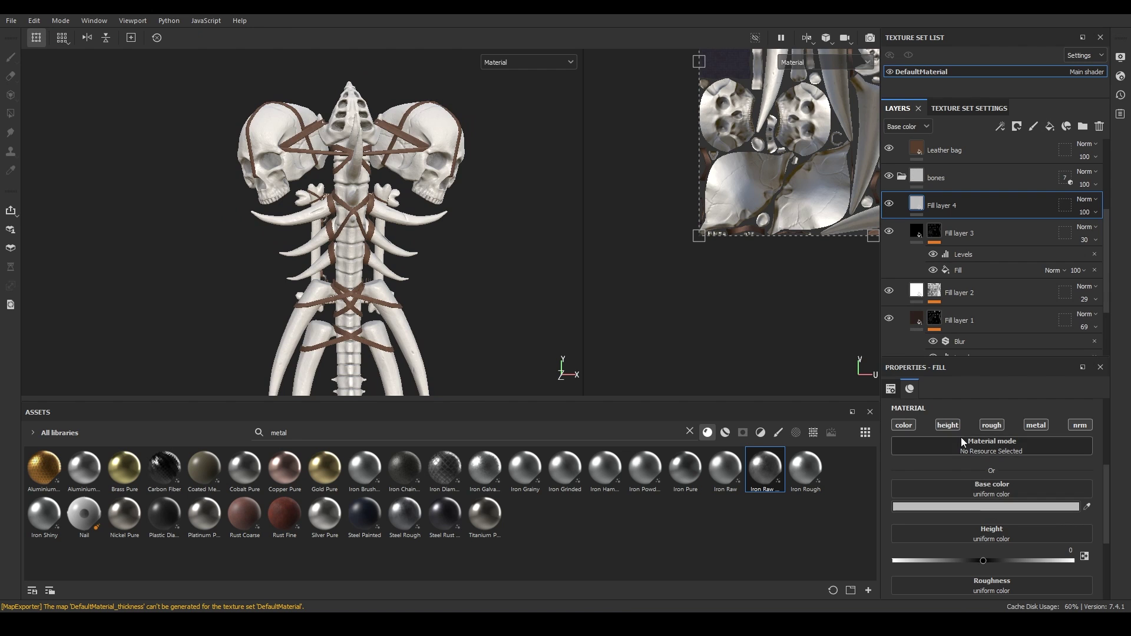
click(992, 425)
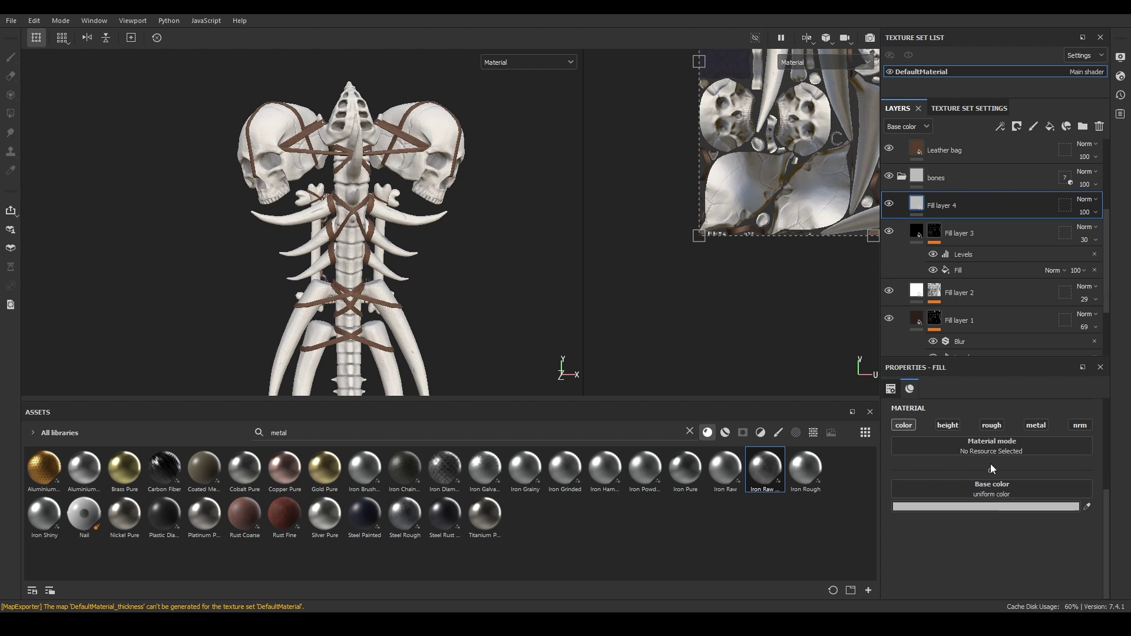
click(990, 507)
click(985, 452)
mouse_move(985, 454)
mouse_down()
mouse_move(984, 430)
mouse_move(984, 451)
mouse_up()
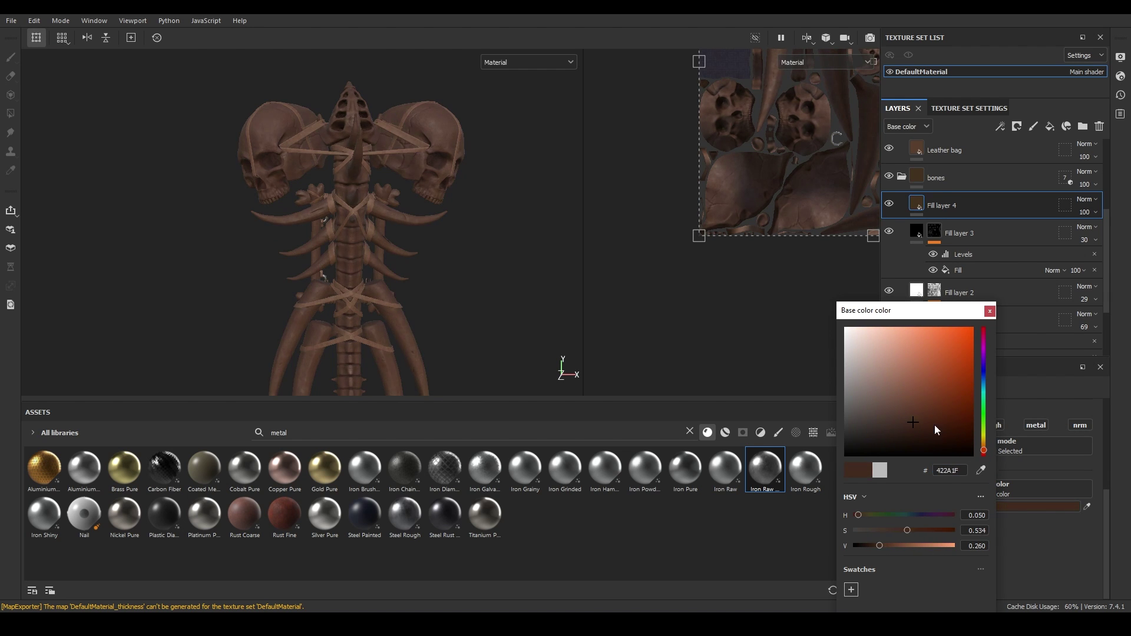
click(878, 375)
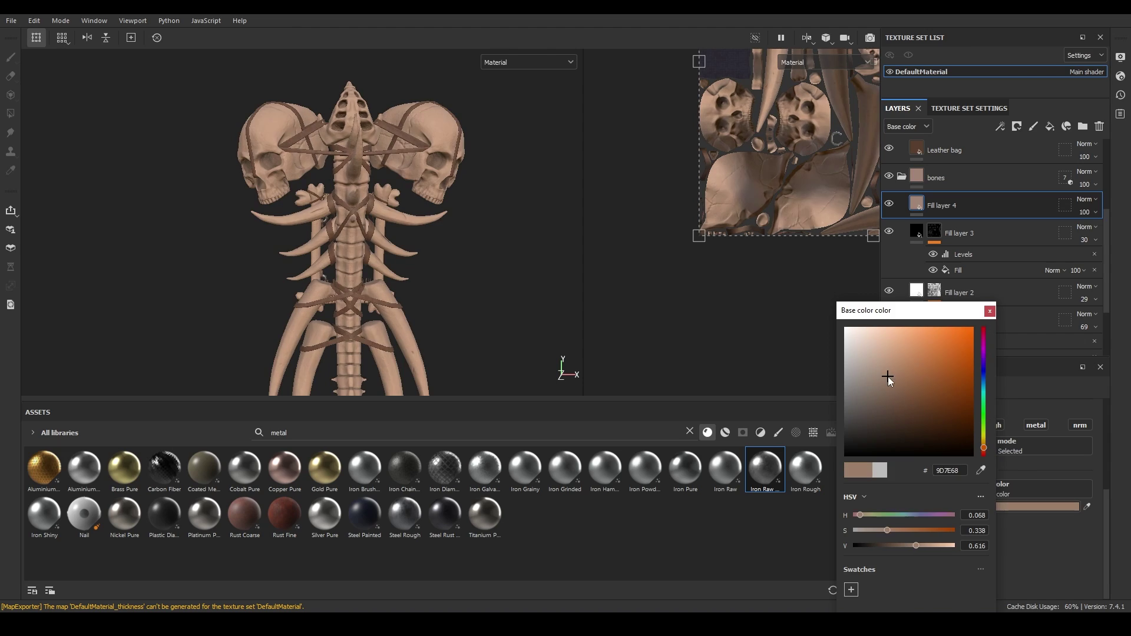
Set Fill layer 4's blending mode to Color and give it a black mask
click(1087, 199)
click(1087, 199)
click(1060, 506)
alt+drag(495, 259, 453, 260)
right_click(955, 205)
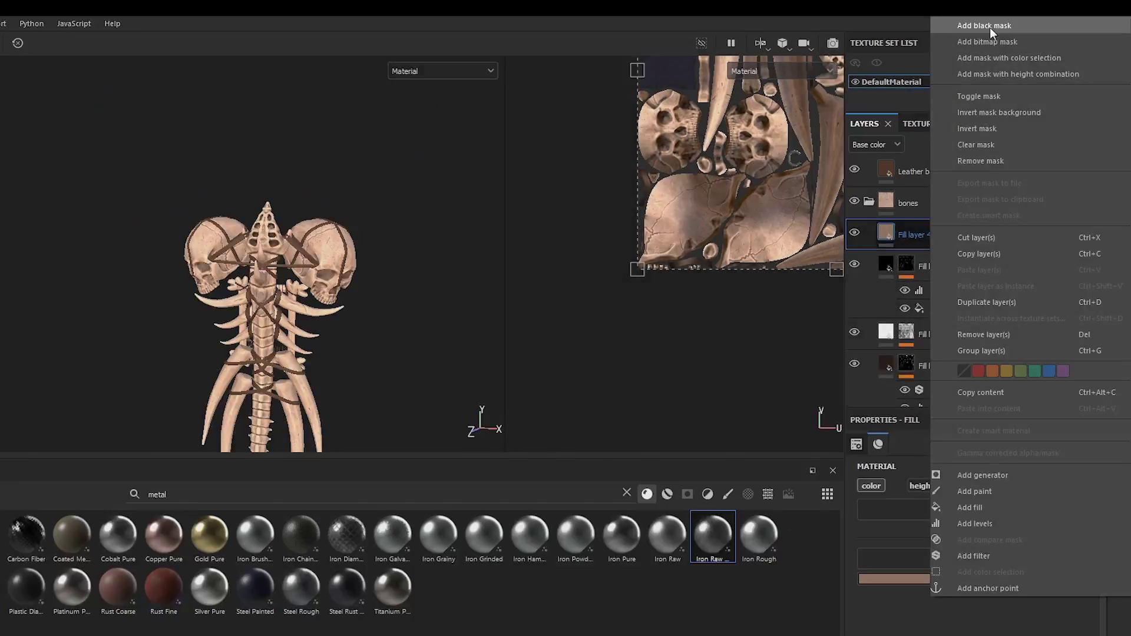
click(884, 48)
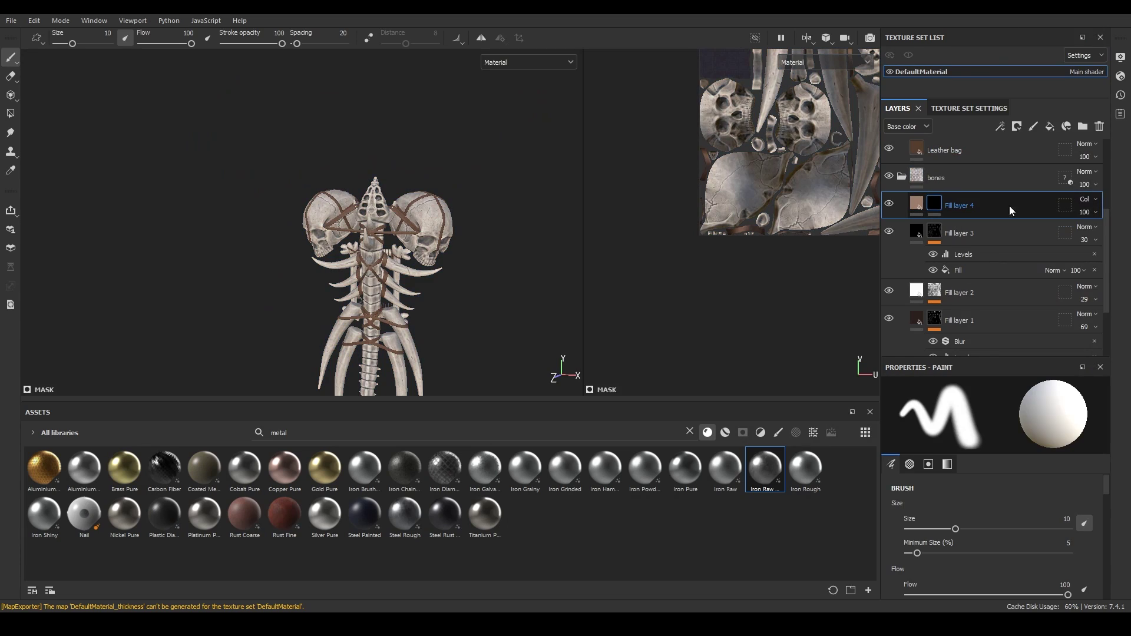
Add a fill to Fill layer 4's mask, search the textures for grunges, and assign Grunge Cobweb as its grayscale
right_click(872, 420)
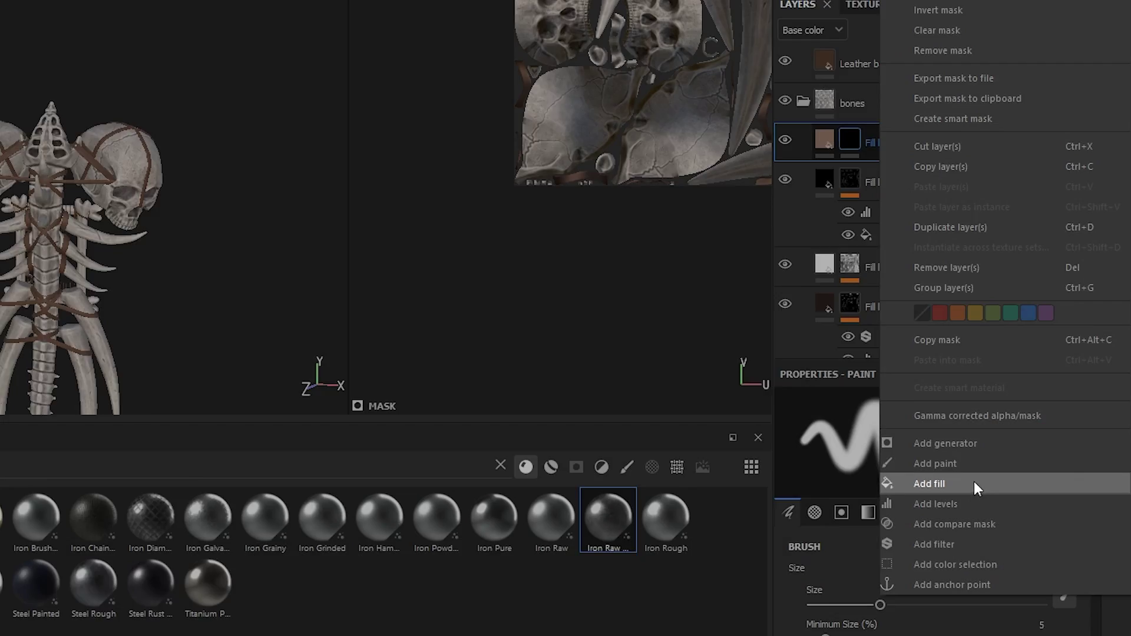
click(911, 536)
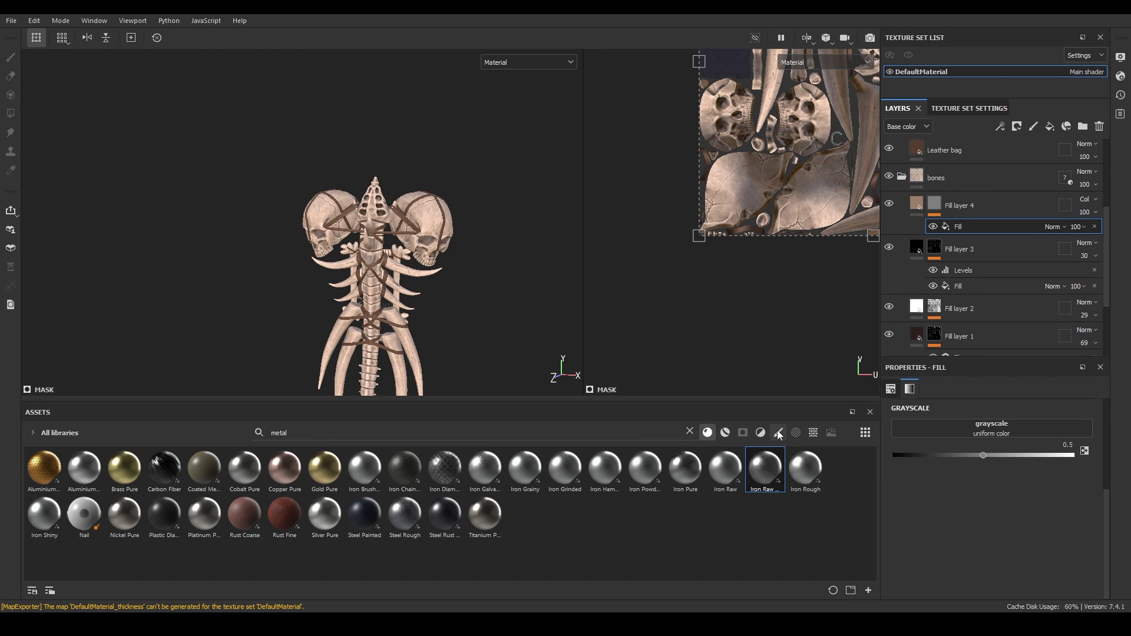
click(813, 433)
double_click(278, 433)
text(grung)
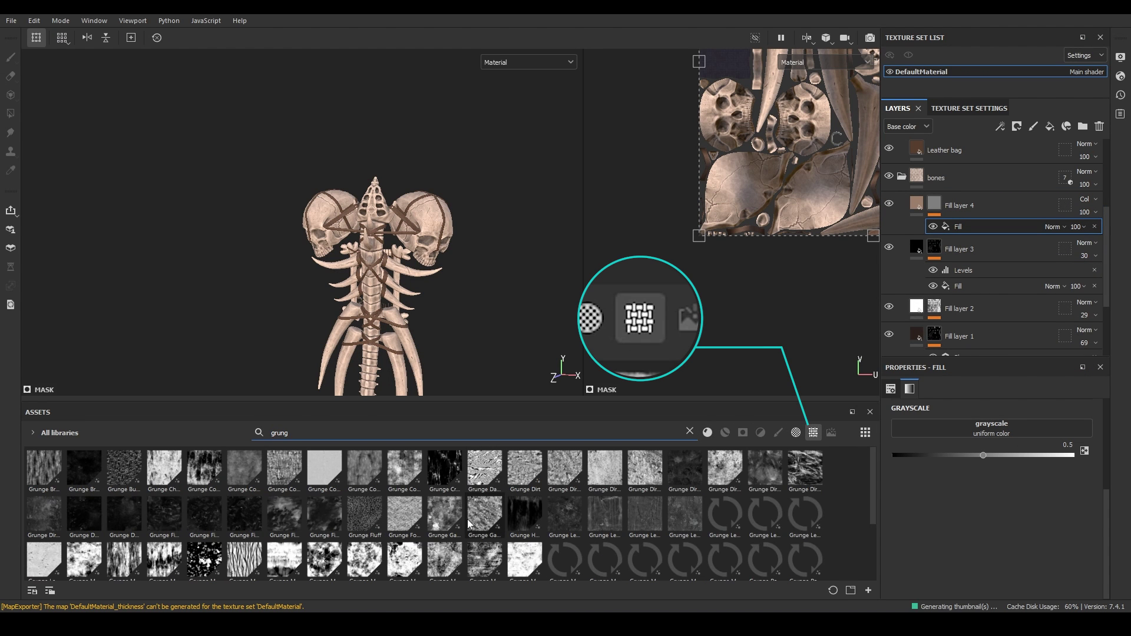
click(201, 471)
drag(992, 435, 993, 436)
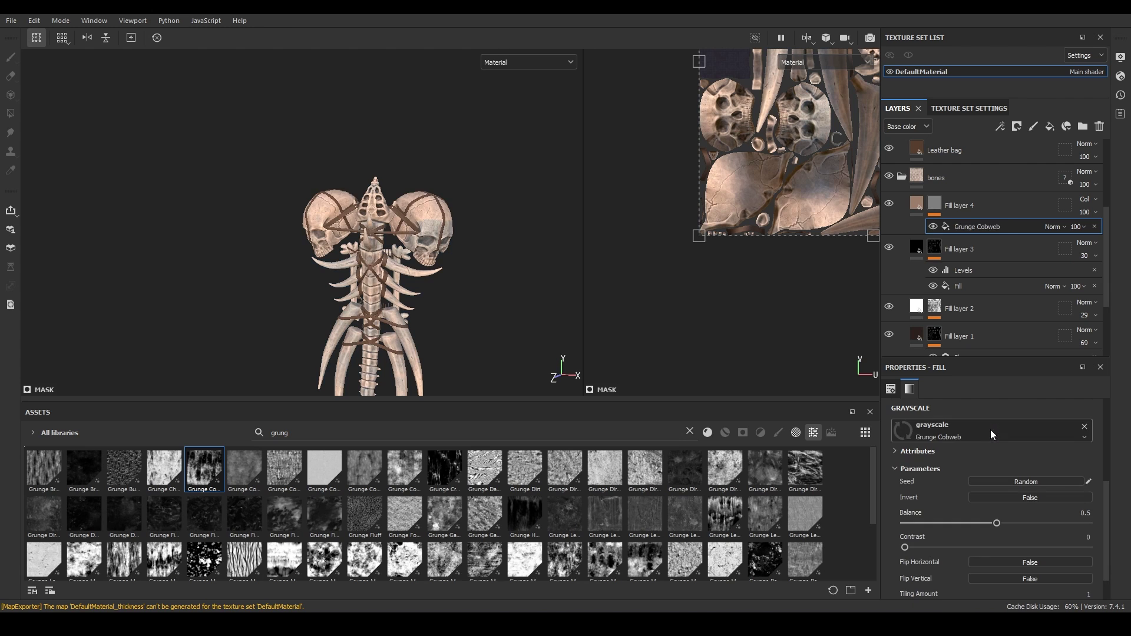
Switch the Grunge Cobweb fill's projection to Tri-planar projection
alt+drag(513, 288, 429, 266)
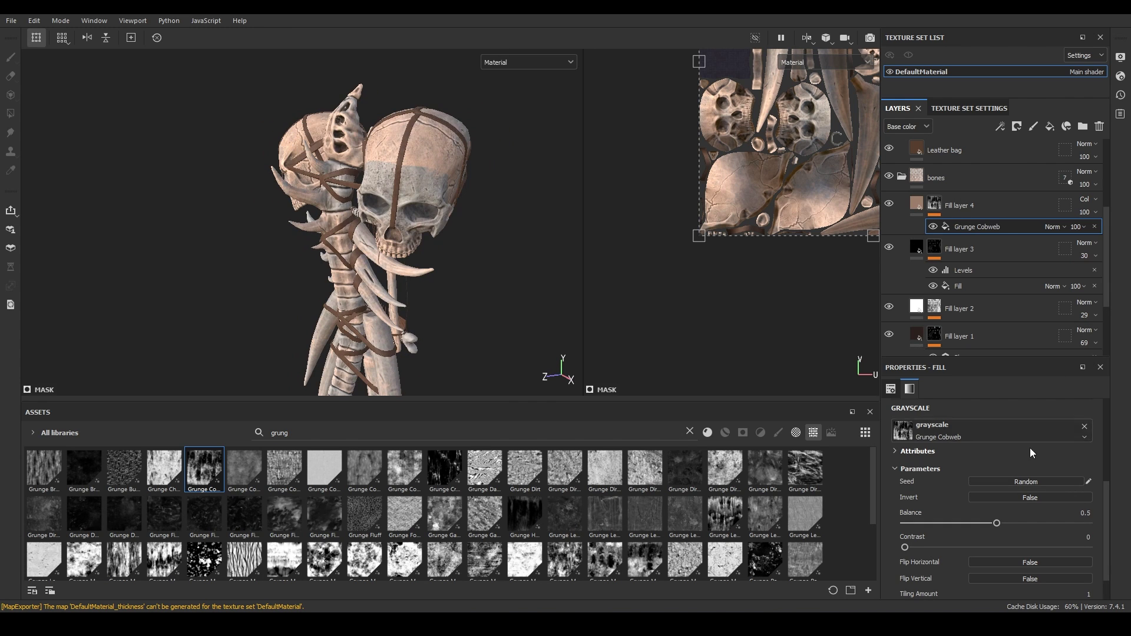
scroll(1001, 442, up, 3)
click(977, 433)
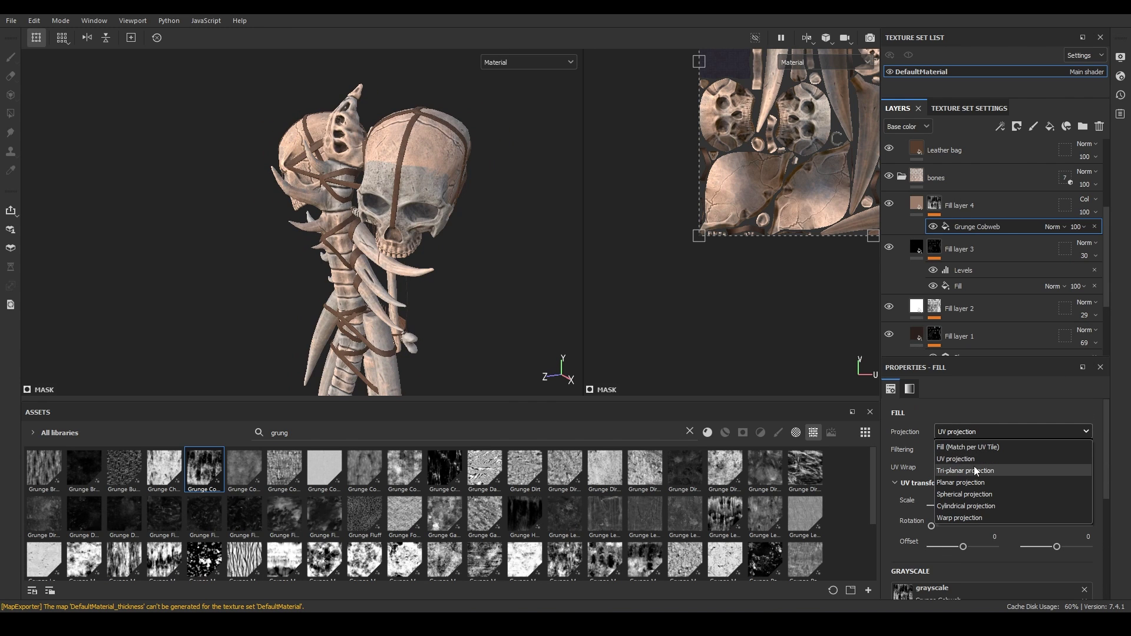
click(974, 471)
alt+drag(459, 271, 495, 278)
Change Fill layer 4's base color to reddish brown 755548 and its blending mode to Normal
click(917, 203)
click(1032, 507)
drag(877, 401, 904, 412)
click(880, 390)
click(1082, 199)
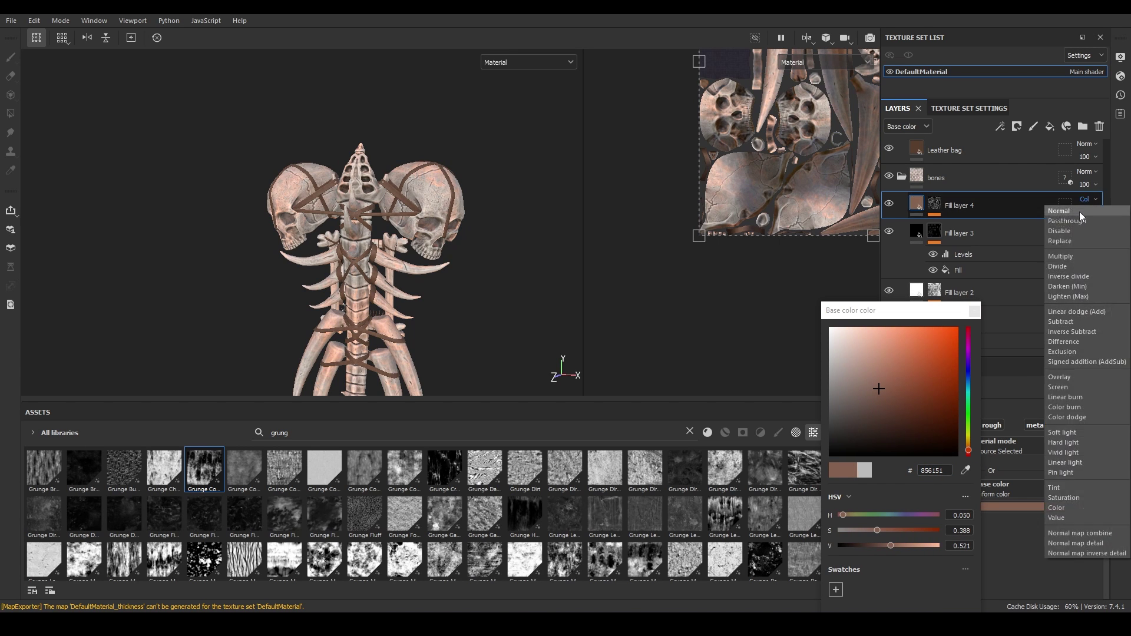
click(1002, 212)
alt+drag(566, 248, 426, 256)
drag(891, 546, 883, 546)
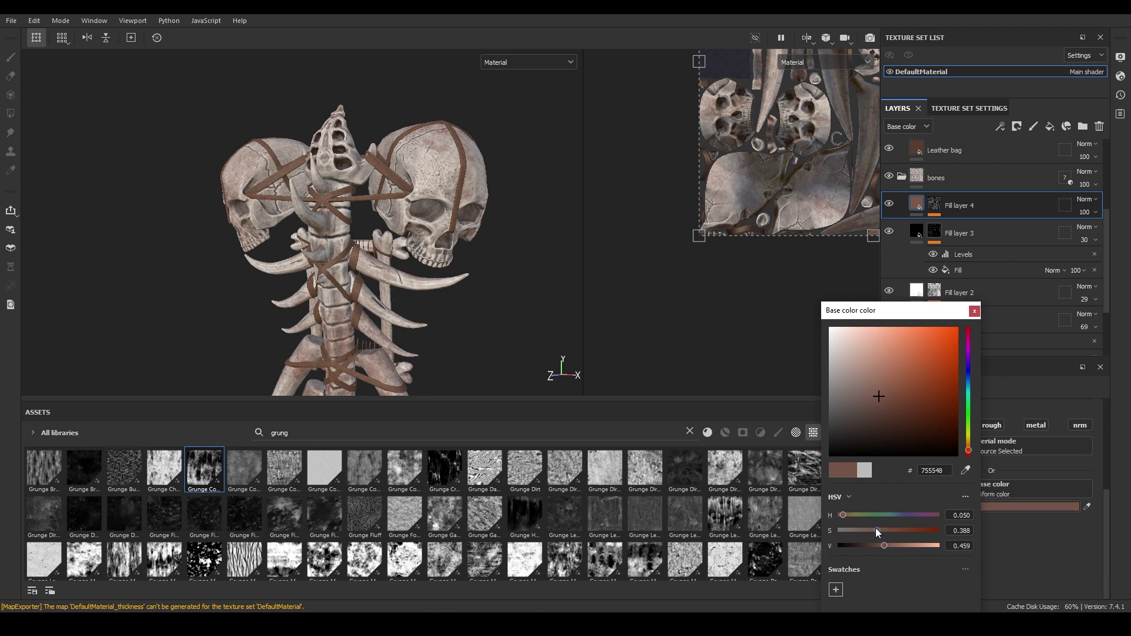
Set the Grunge Cobweb mask fill's scale to 0.35 and lower its balance on Fill layer 4
alt+drag(530, 306, 445, 265)
click(990, 270)
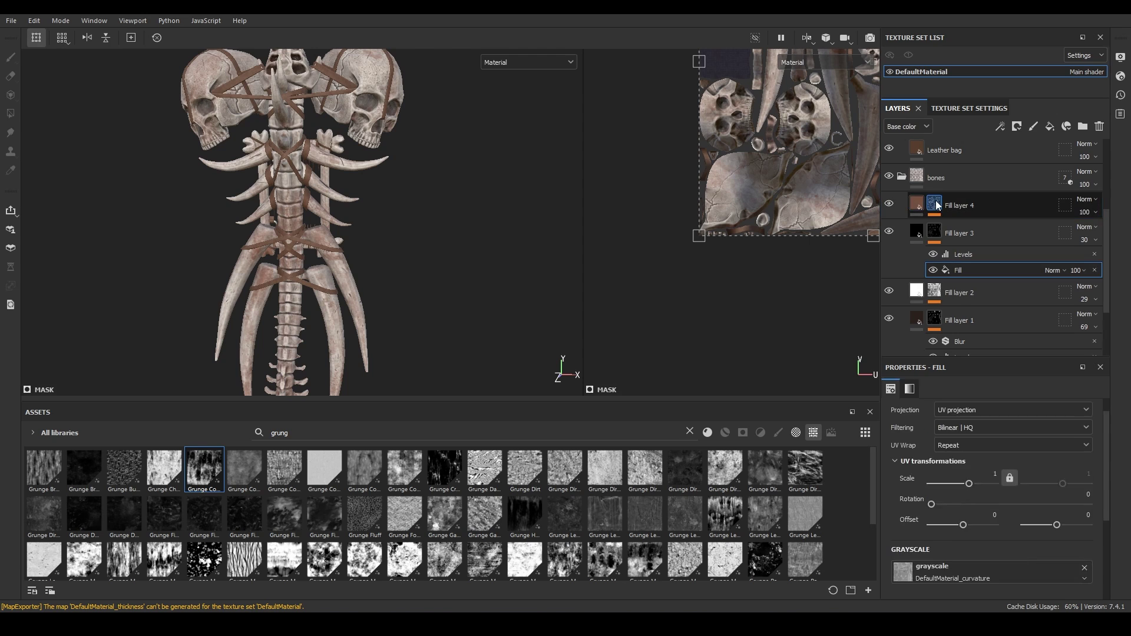
drag(937, 205, 937, 205)
drag(977, 505, 970, 507)
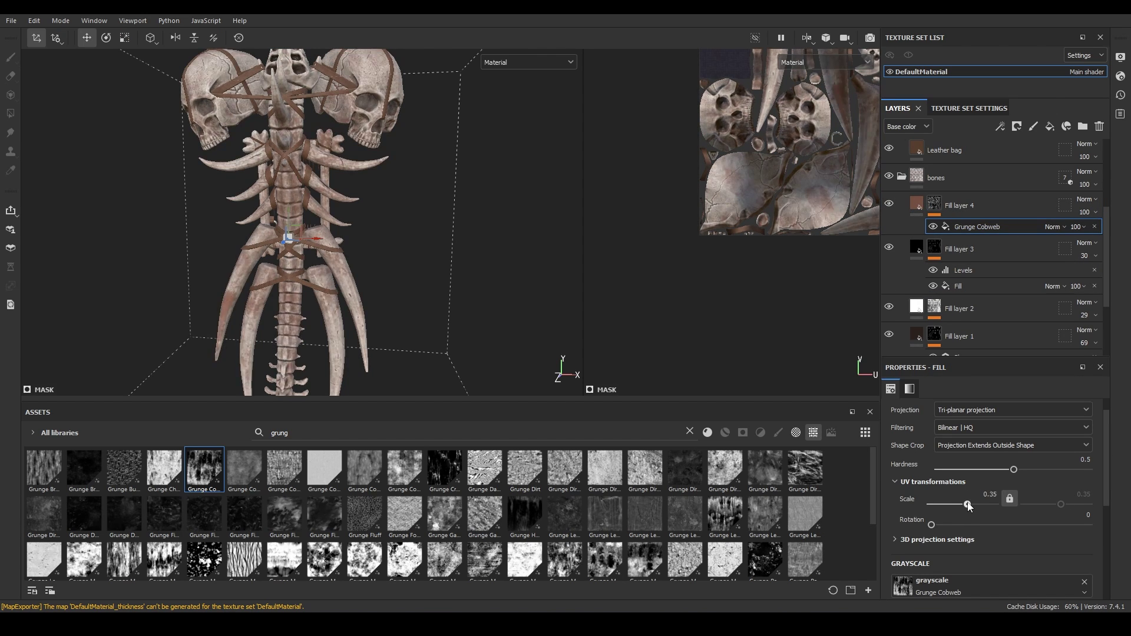
alt+drag(566, 248, 424, 249)
scroll(942, 530, down, 5)
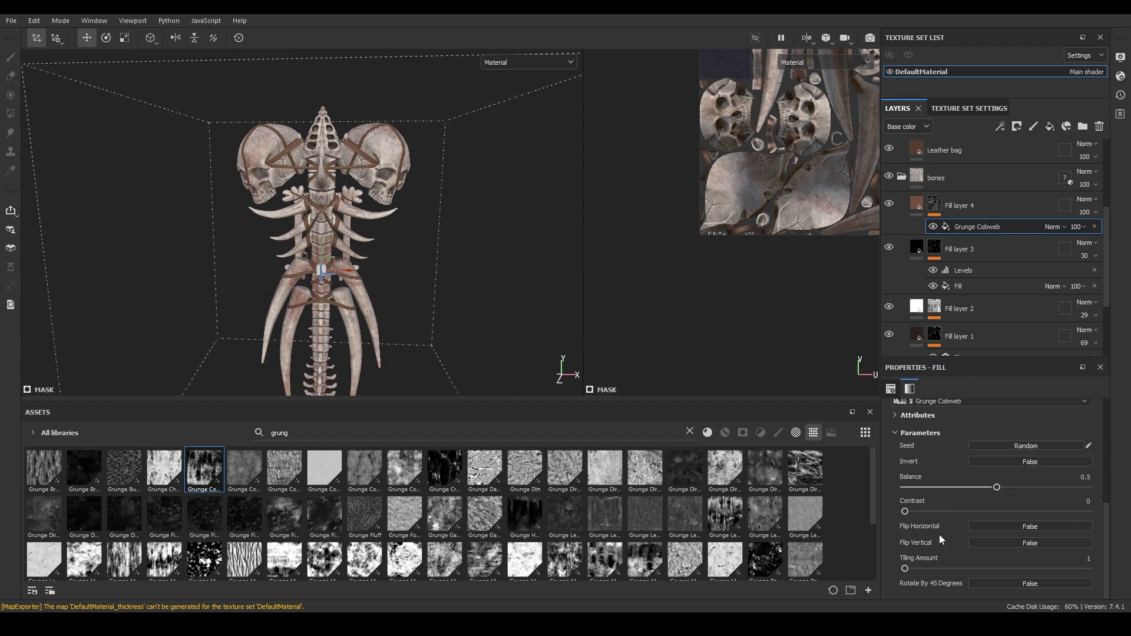
click(961, 487)
Preview the bones in Iray rendering mode with the environment rotated, and return to Painting mode
alt+drag(295, 265, 462, 260)
key(F10)
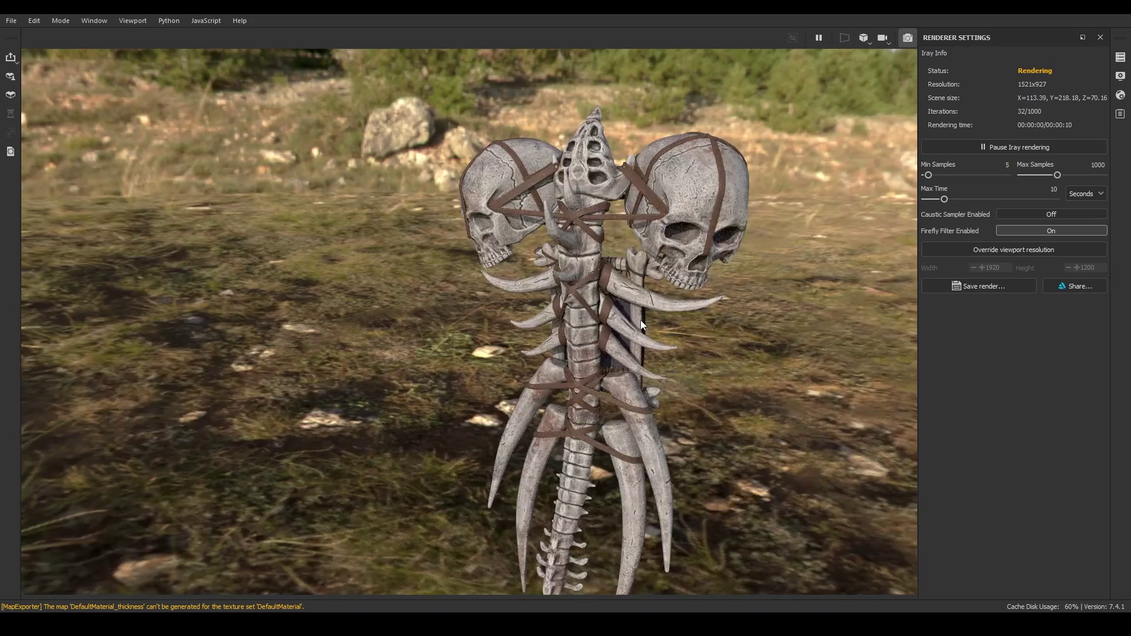
shift+right_drag(729, 339, 677, 344)
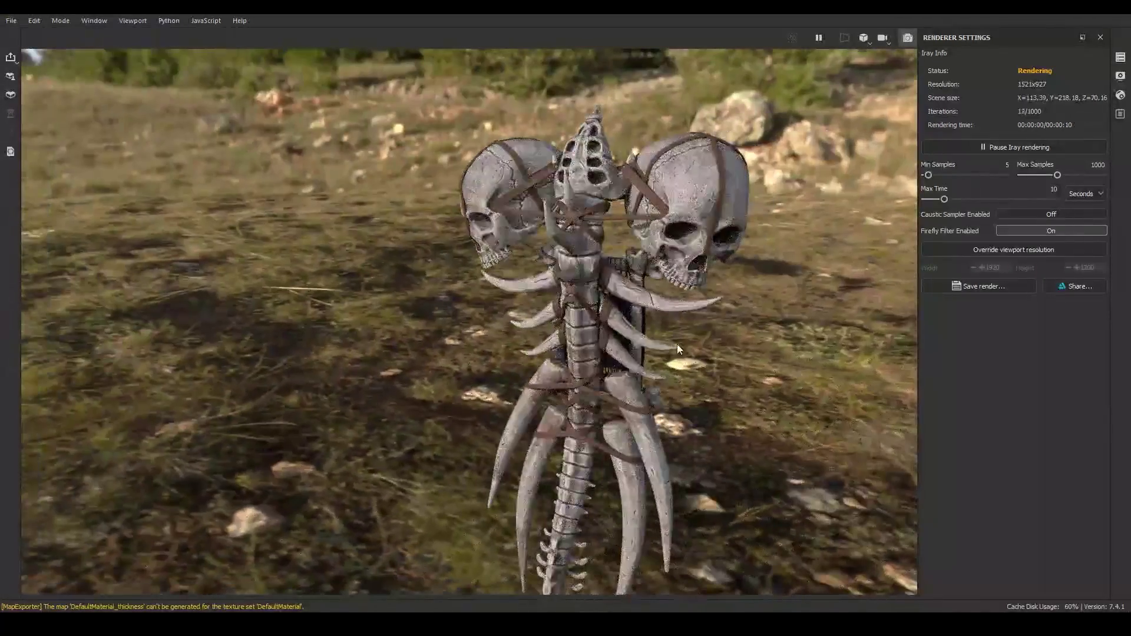
key(F10)
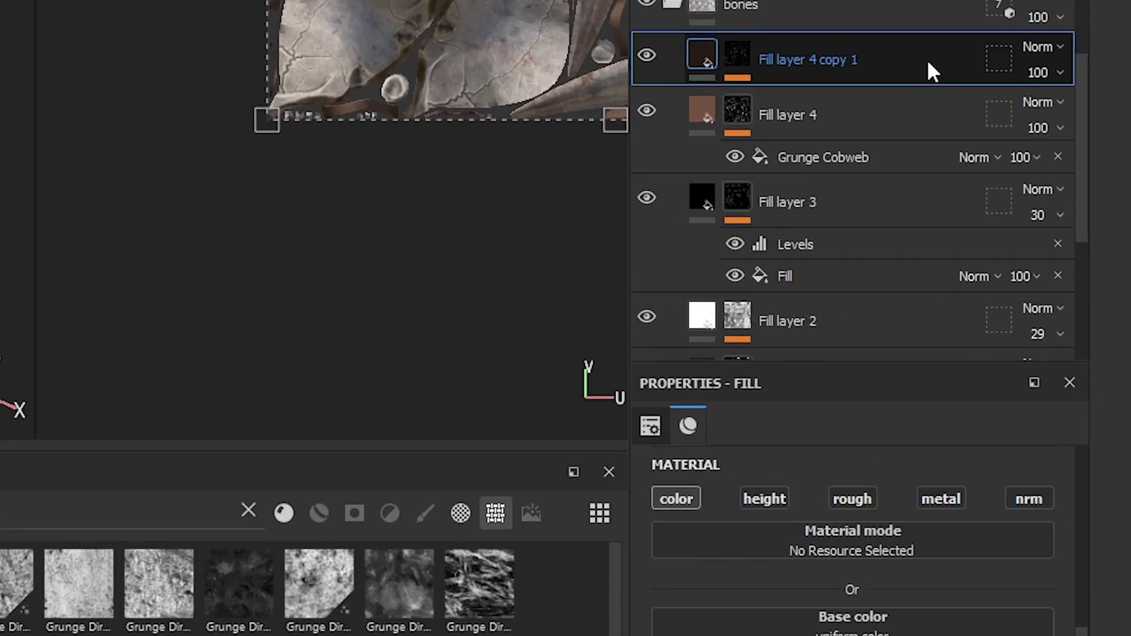
Duplicate Fill layer 4 copy 1 and give the duplicate a pale cream base color
key(ctrl+d)
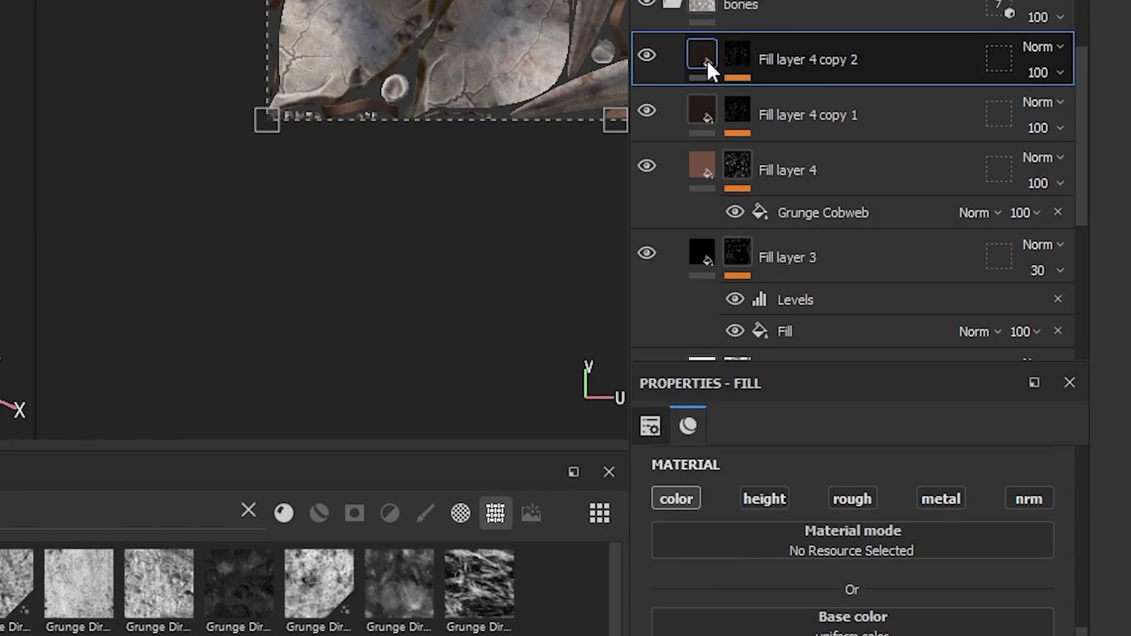
click(979, 505)
click(955, 333)
click(980, 442)
click(884, 325)
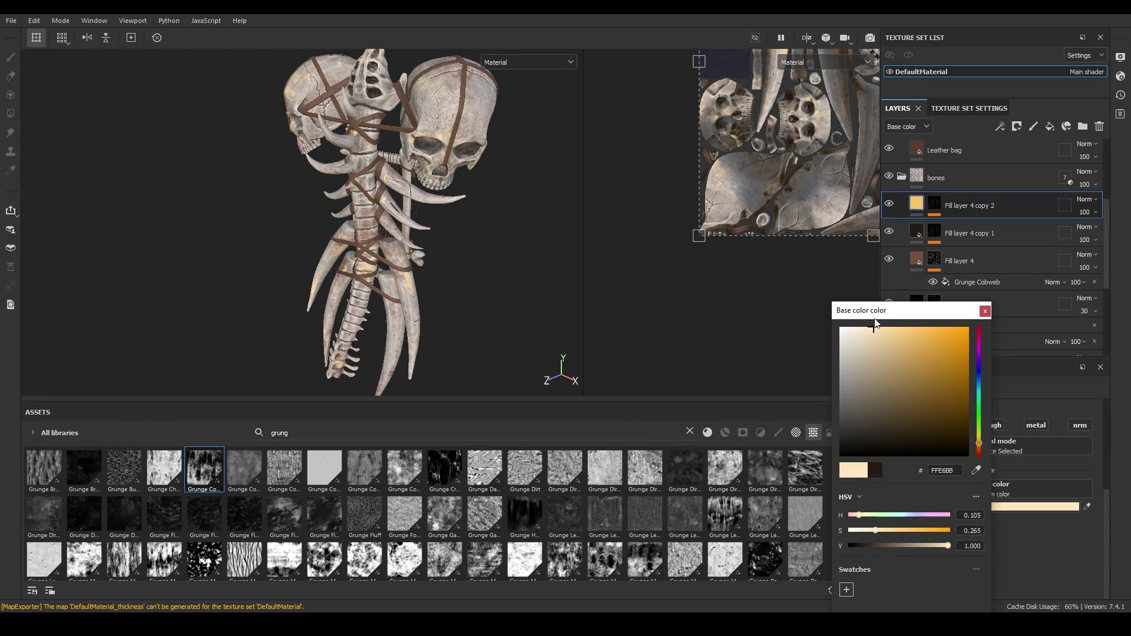
Randomize the seed of the Grunge Cobweb fill in Fill layer 4 copy 2's mask
click(939, 206)
click(1012, 227)
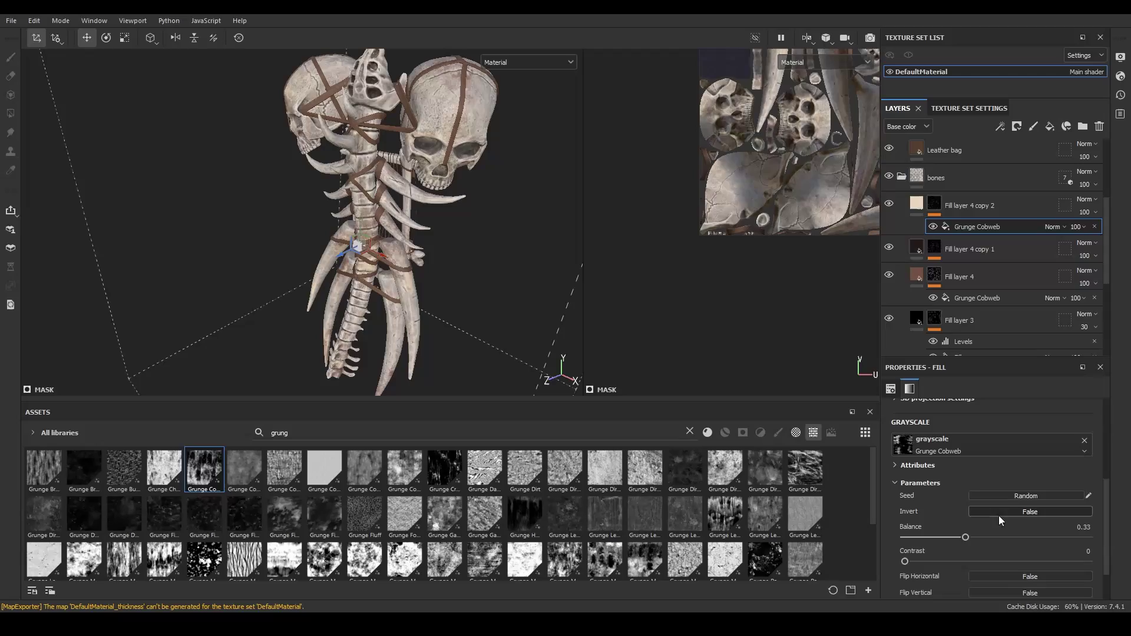
click(907, 460)
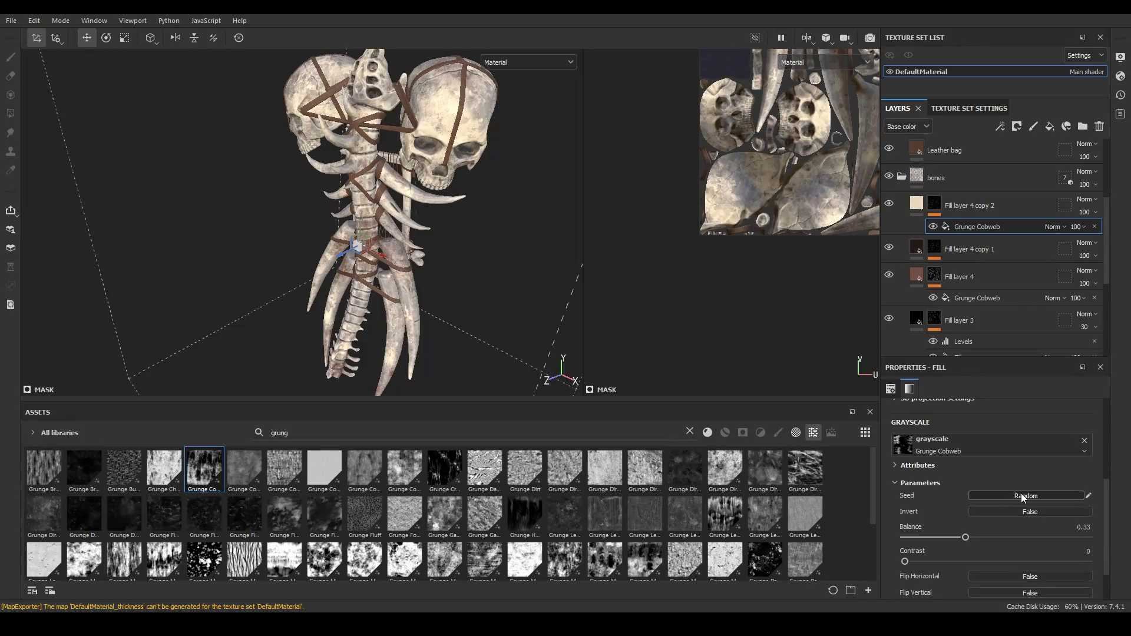
Try another blending mode on Fill layer 4 copy 2 and settle on Overlay
click(1084, 199)
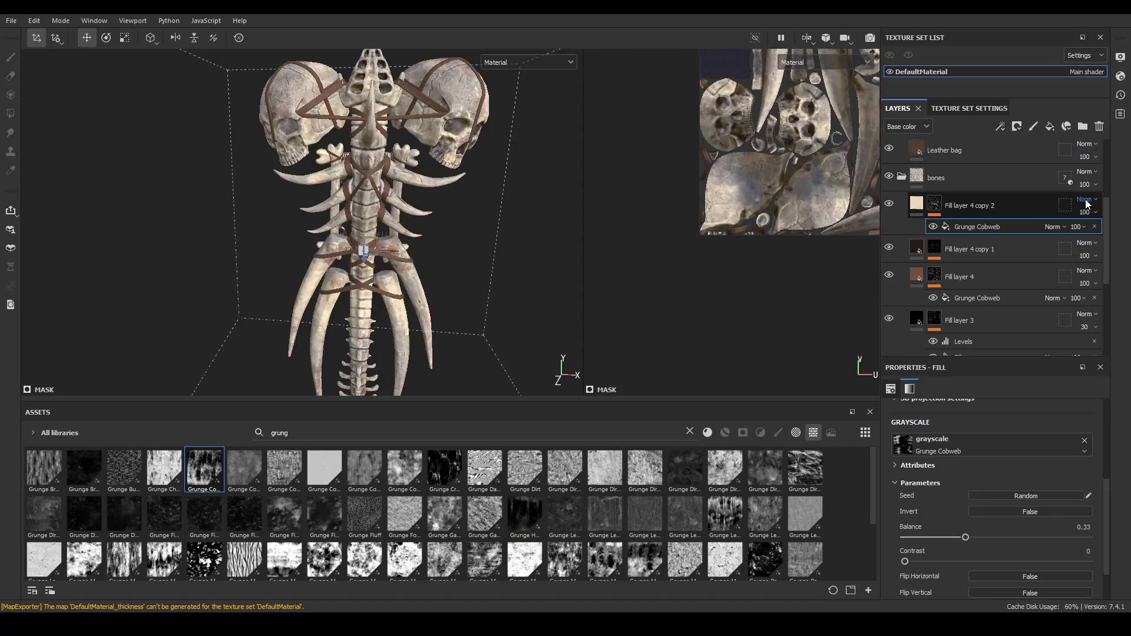
click(990, 390)
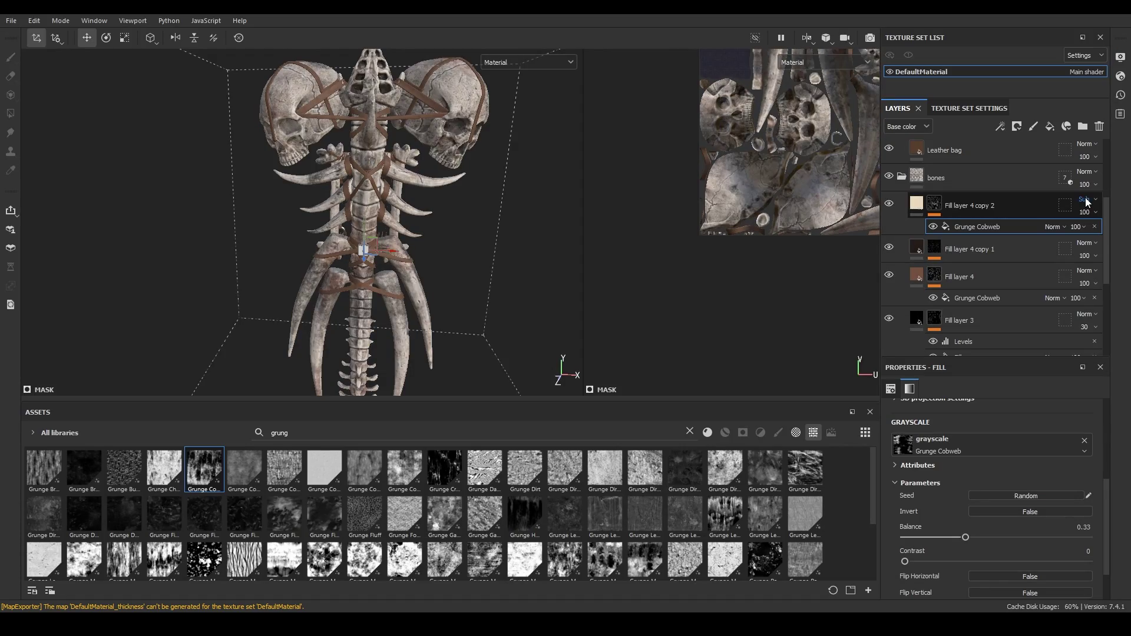
click(1084, 200)
click(1085, 375)
Set the blending mode of Fill layer 4 copy 1, Fill layer 4 and Fill layer 3 to Overlay
click(1084, 243)
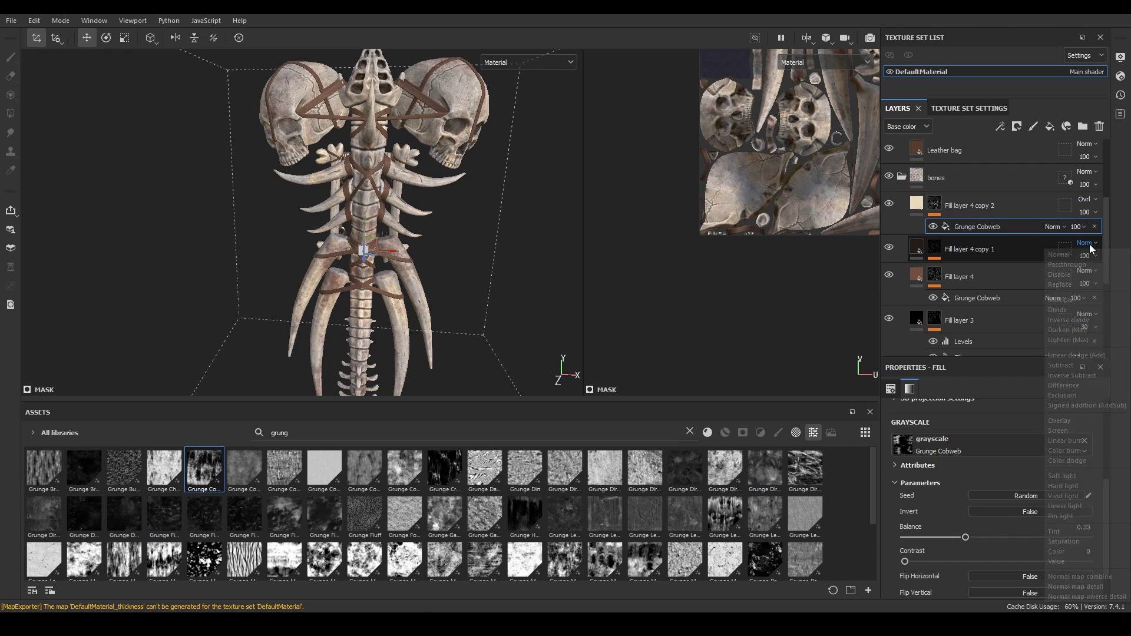
click(1084, 416)
click(1093, 278)
click(1071, 174)
click(1085, 316)
scroll(1066, 275, down, 3)
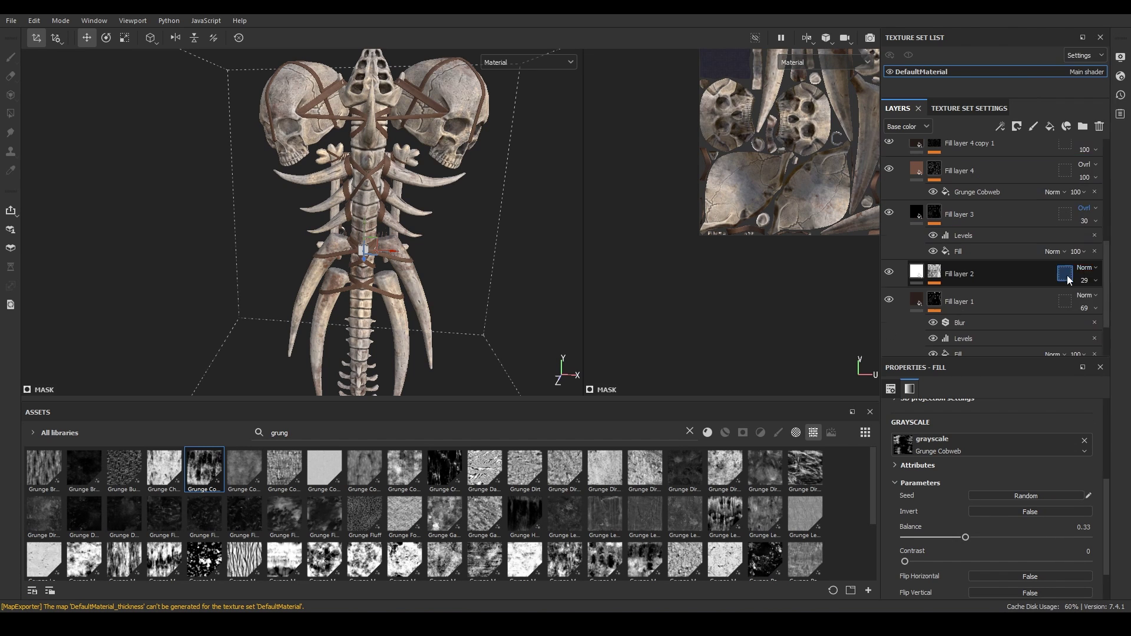
Try the Overlay blending mode on Fill layer 2 and undo the last changes
click(1084, 271)
click(1060, 172)
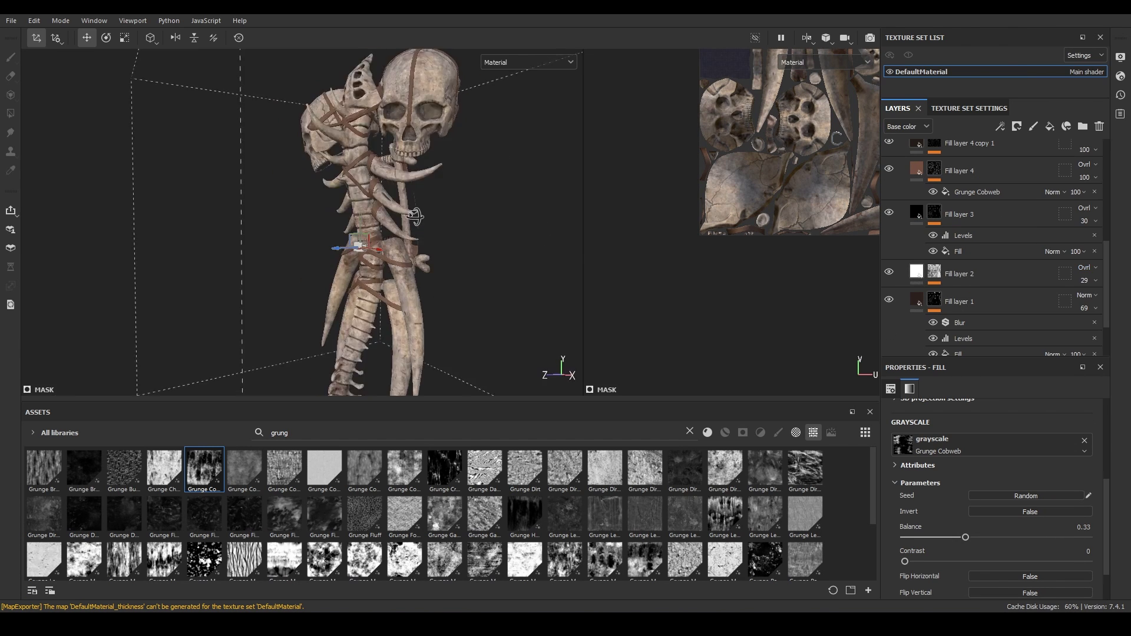
click(1095, 280)
key(ctrl+z)
key(ctrl+z)
key(ctrl+z)
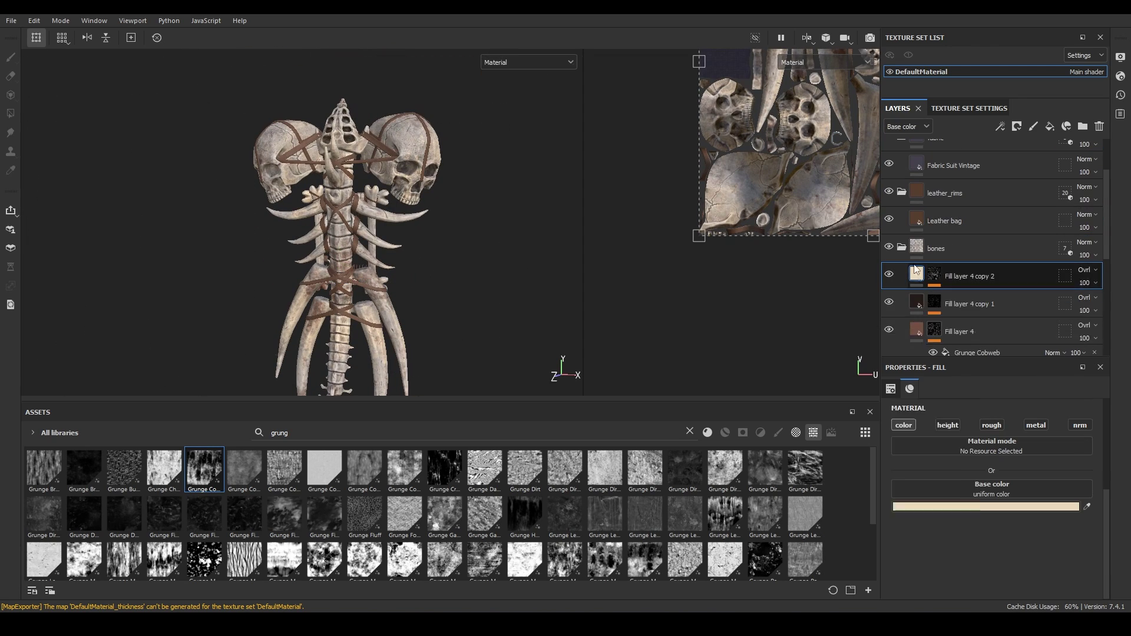
Give Fill layer 4 copy 2 a pale peach base color, EBD1BB, and set its opacity to 36
click(1028, 507)
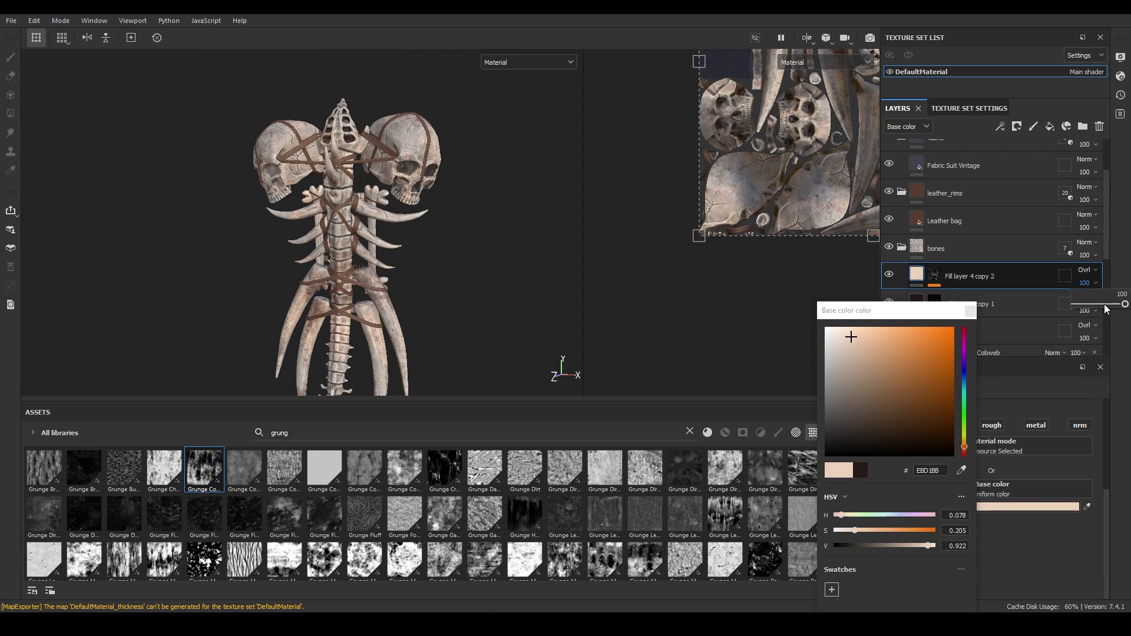
text(36)
key(Return)
alt+drag(425, 373, 454, 259)
scroll(366, 221, up, 5)
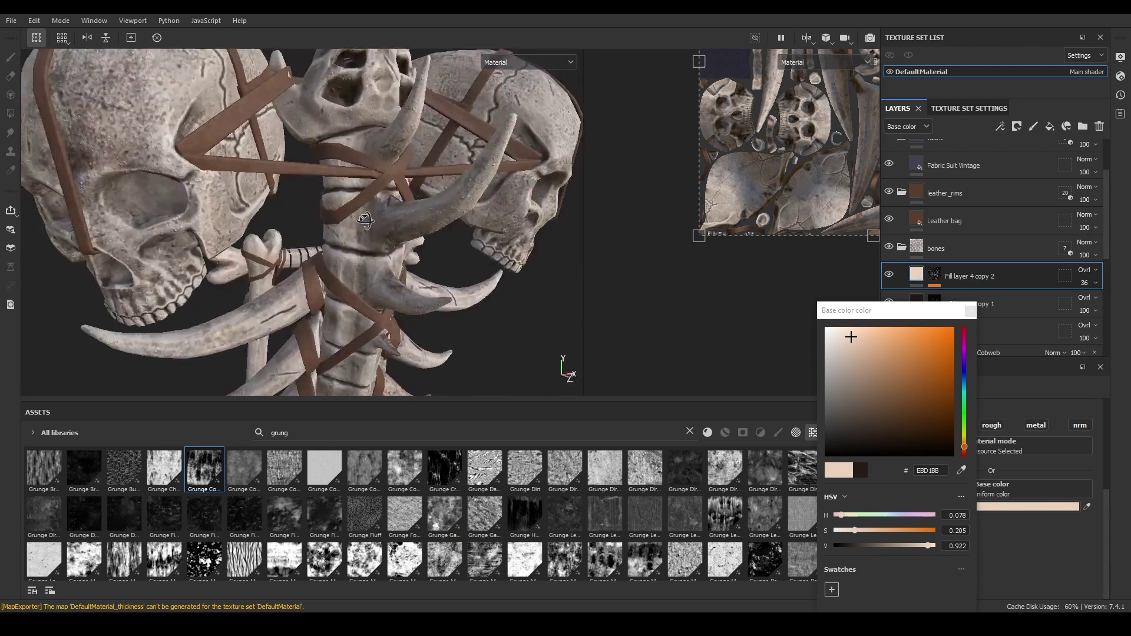
key(f)
click(490, 242)
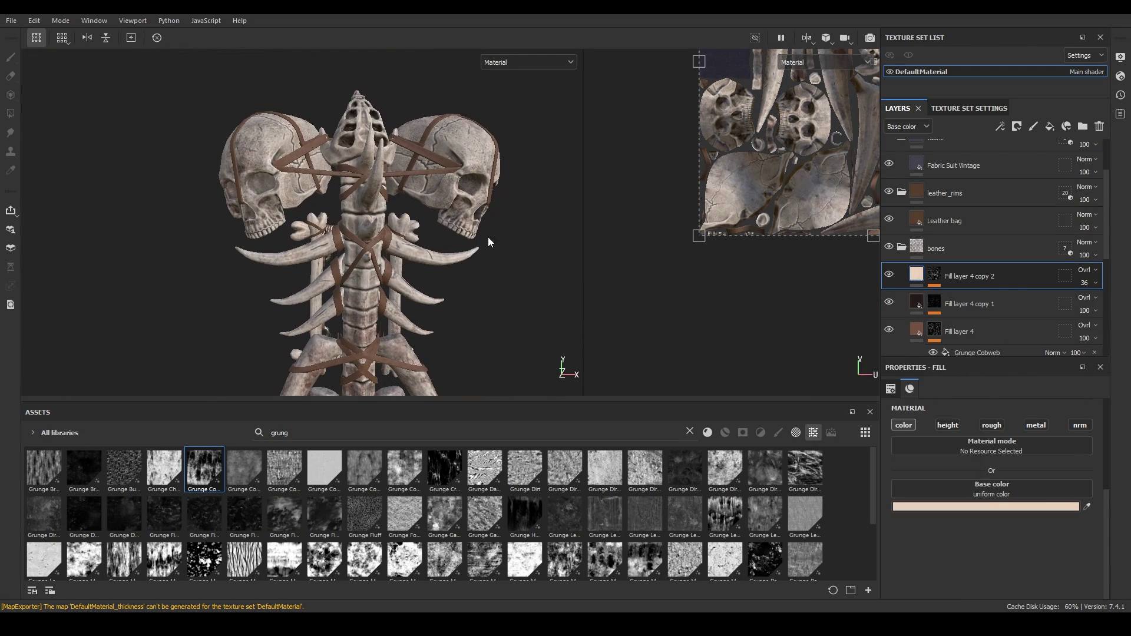
Add a black fill layer above Fabric Suit Vintage in the fabric folder and mask it with Grunge Concrete
click(901, 248)
alt+drag(551, 263, 389, 312)
click(1031, 227)
click(1050, 126)
right_click(972, 225)
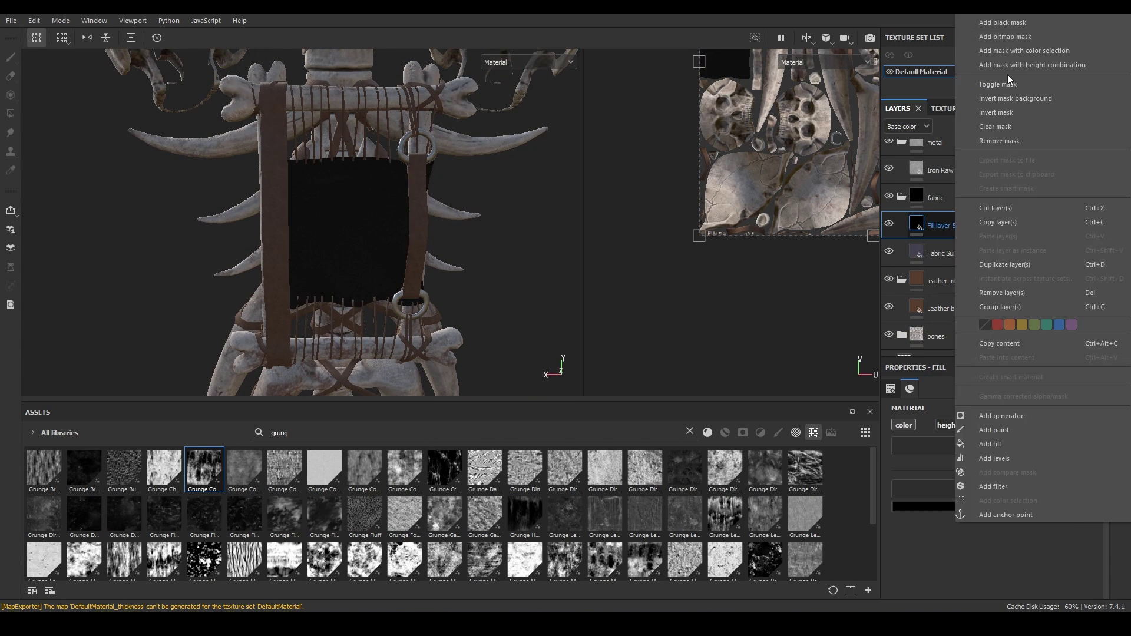
click(943, 89)
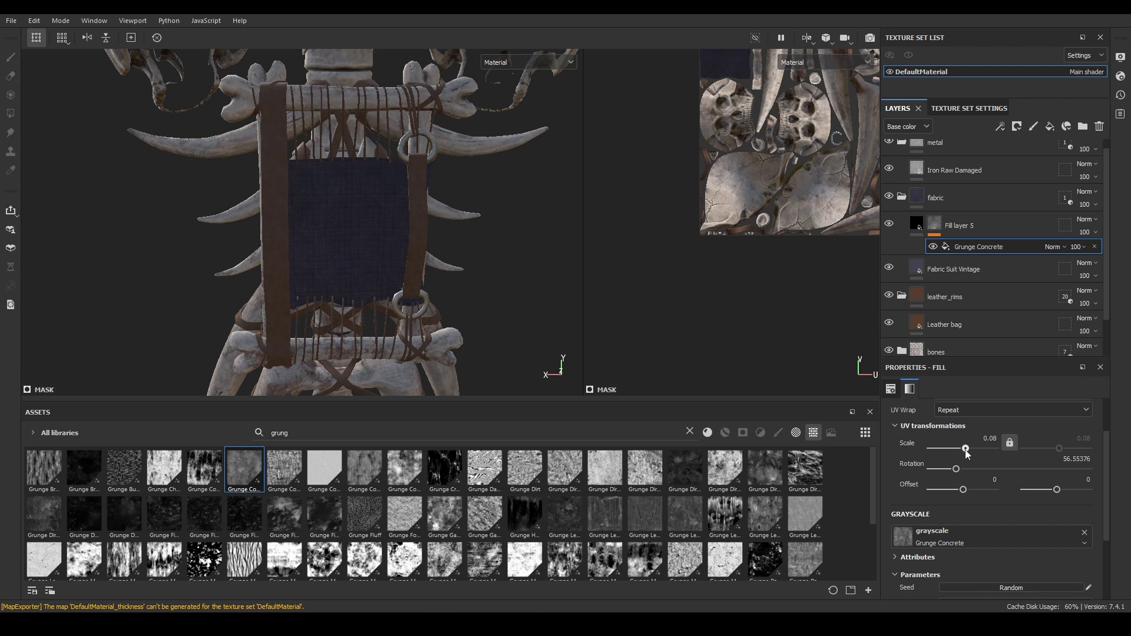
Raise the Grunge Concrete balance in Fill layer 5's mask and add a white duplicate of the layer at 17 opacity
scroll(973, 457, down, 3)
drag(996, 523, 1043, 526)
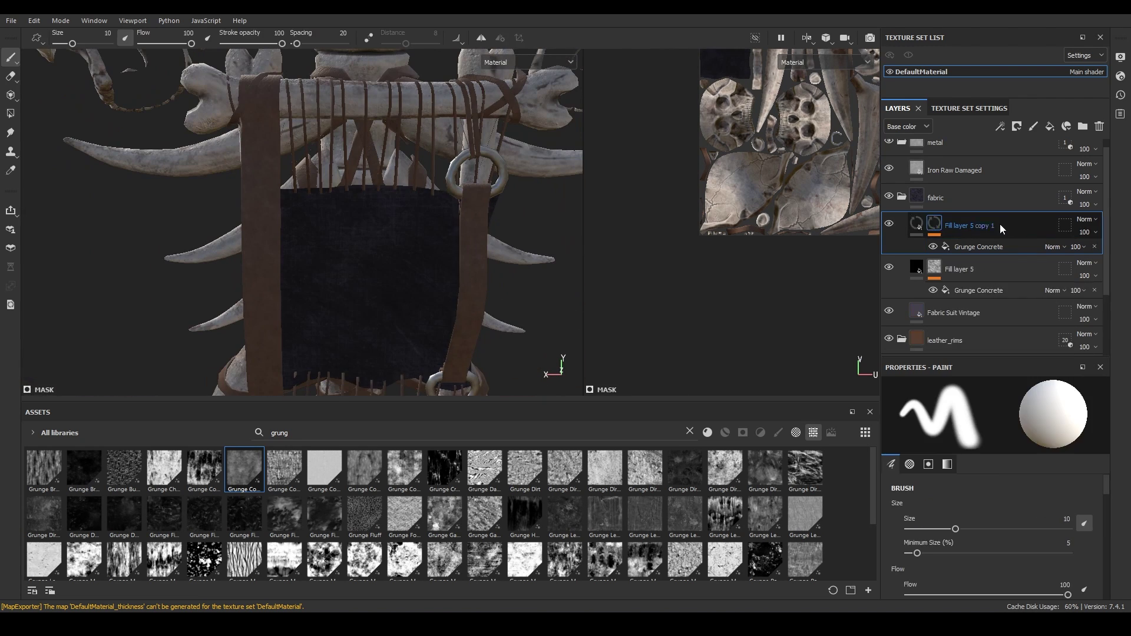
click(1095, 219)
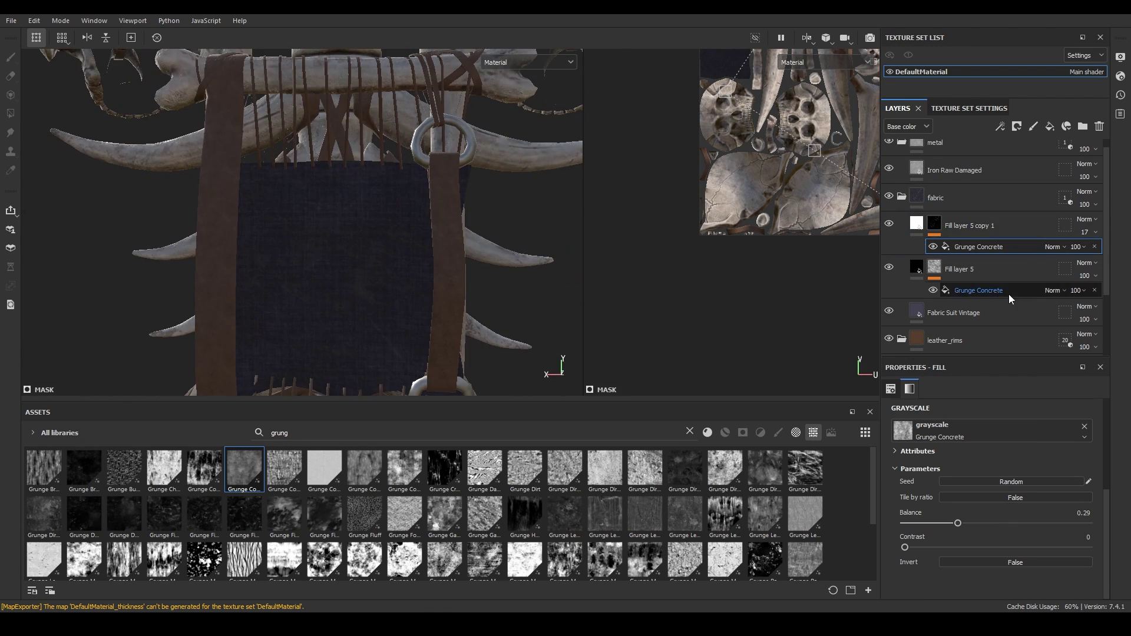
Set the Grunge Concrete balance in the black Fill layer 5's mask to 0.75 and change its UV scale
click(1009, 291)
drag(973, 523, 1055, 524)
scroll(1001, 501, up, 3)
drag(981, 454, 970, 454)
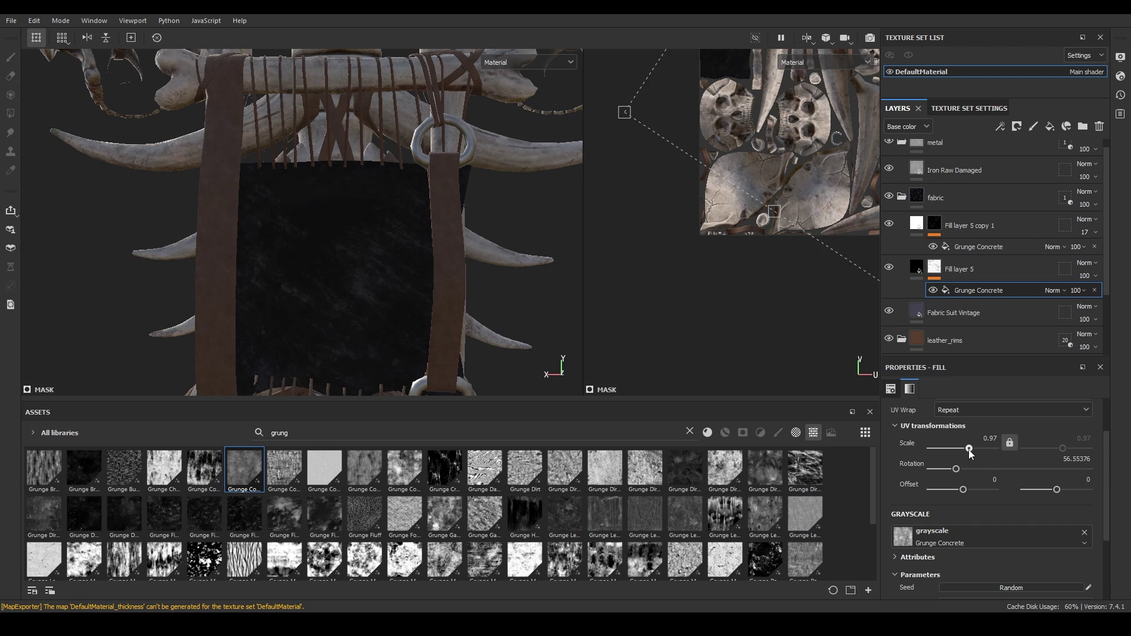
Refine Fill layer 5's mask with Levels inputs of 0.569 and 0.879 and a Grunge Concrete scale of 10.85, at 44 layer opacity
right_click(1002, 291)
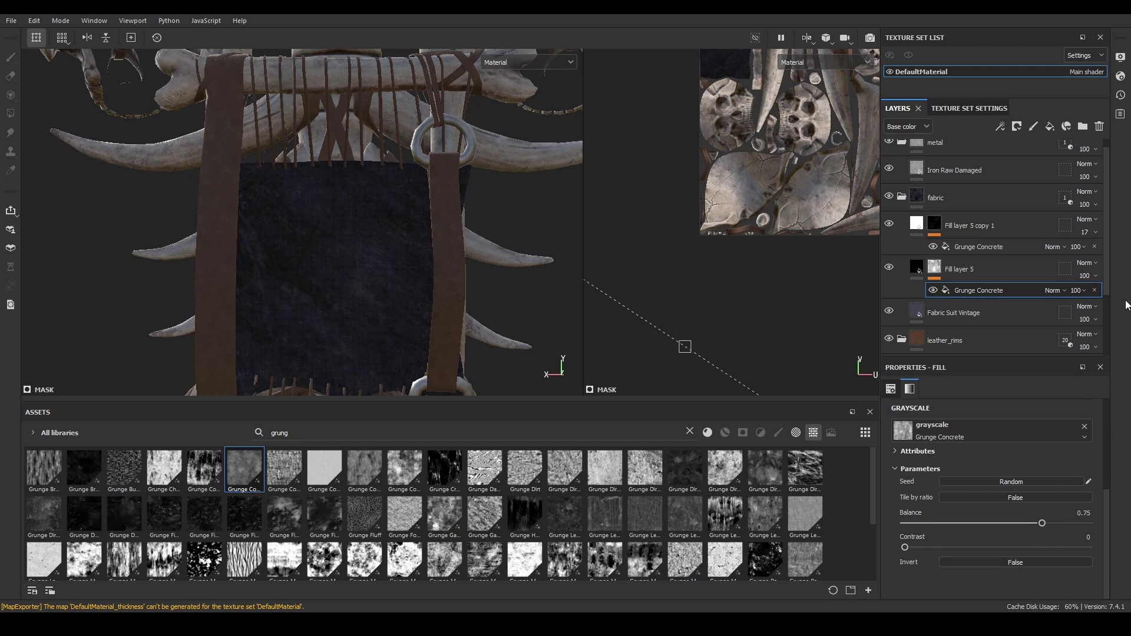
click(1031, 348)
drag(1009, 419, 1010, 419)
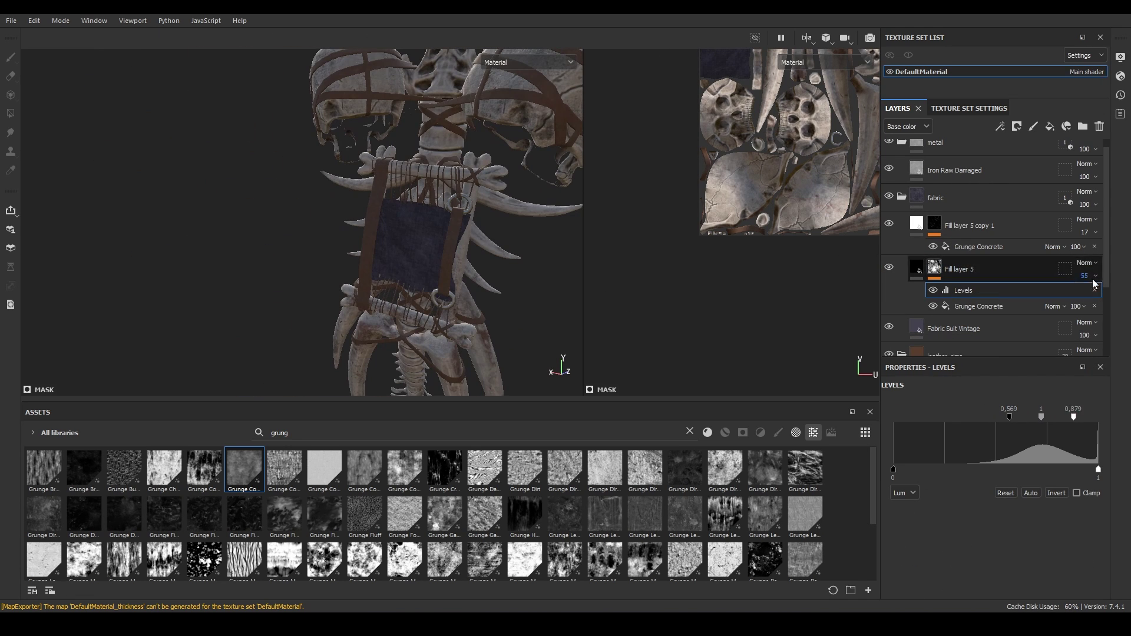
click(978, 306)
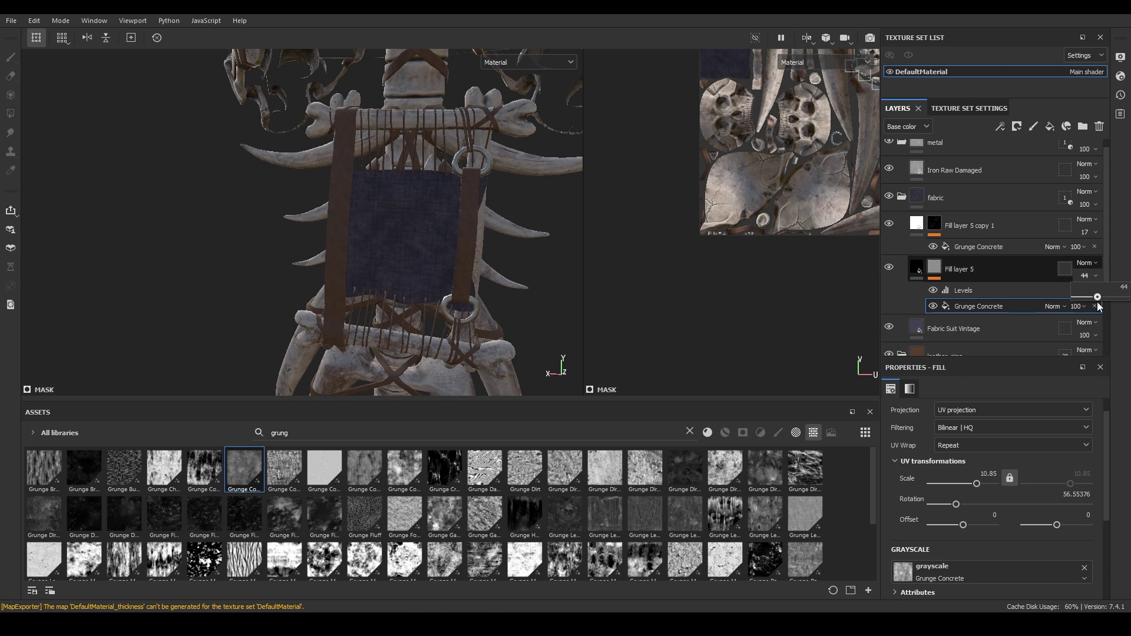
Duplicate Fill layer 5, give the copy a brown base color and apply the Color blending mode
click(1030, 277)
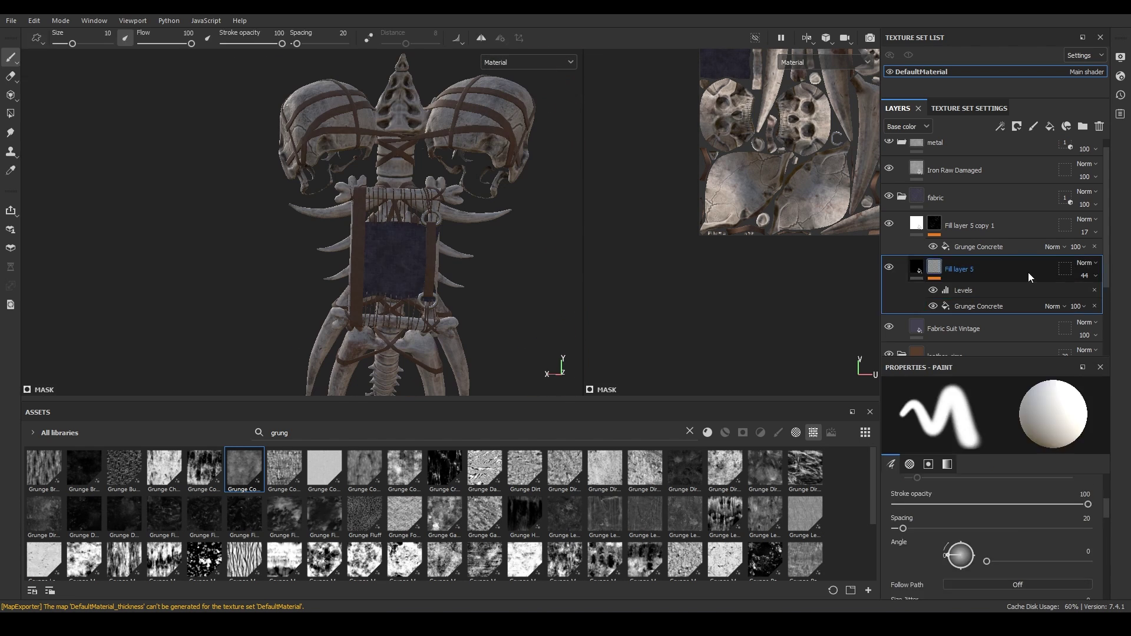
drag(897, 353, 910, 399)
click(978, 306)
click(1053, 306)
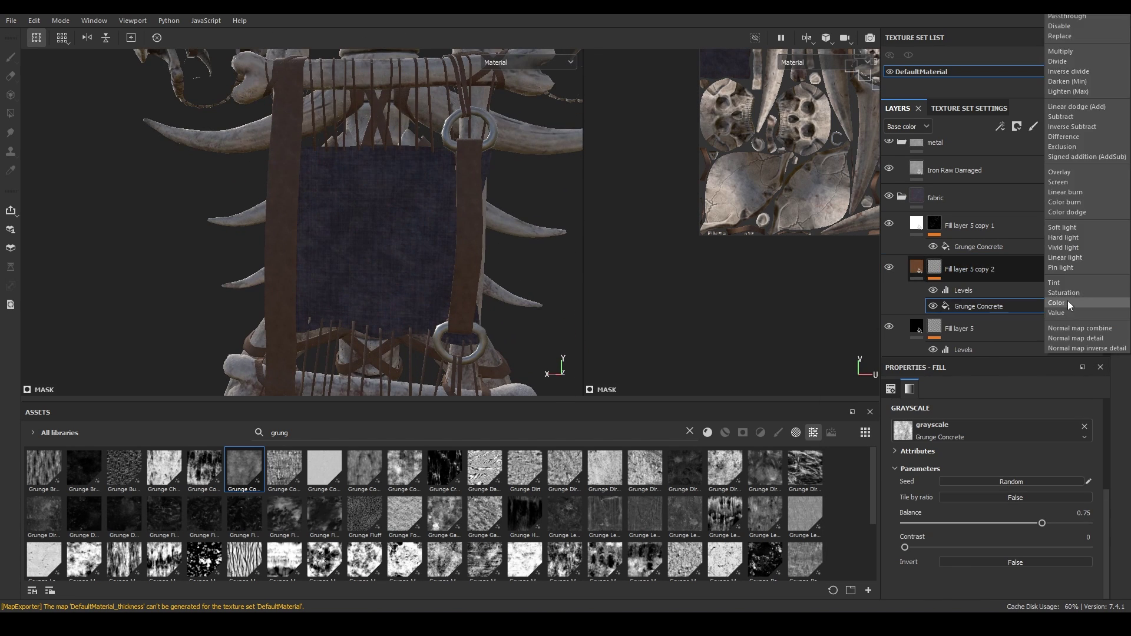
click(1068, 302)
click(1002, 290)
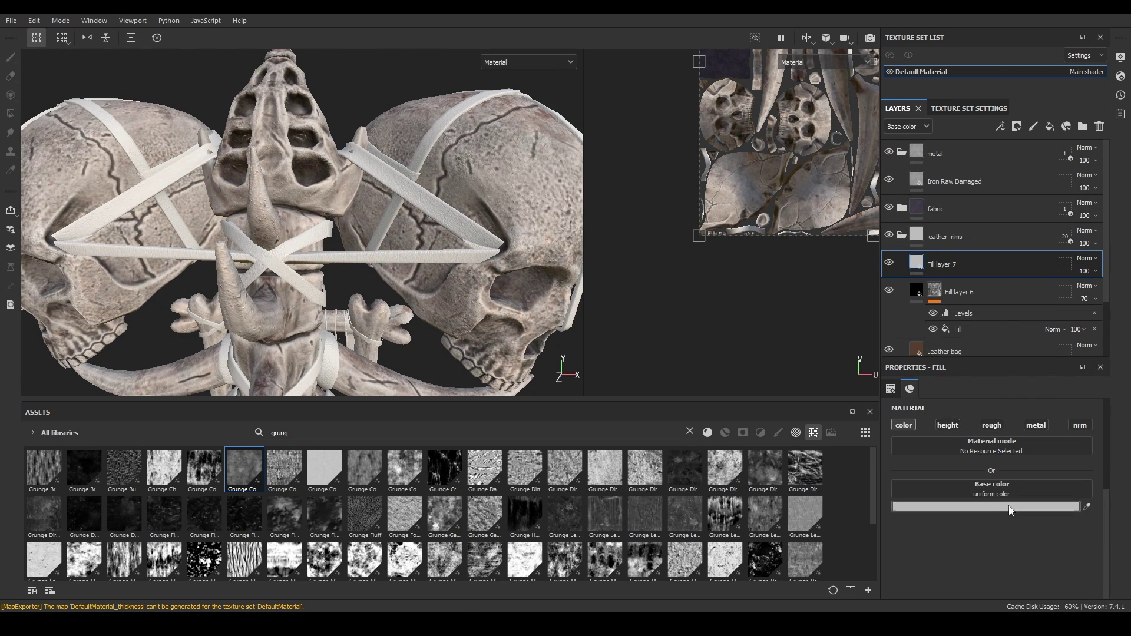
Try a tan base color on Fill layer 7 above Fill layer 6, masked with Grunge Map 010
click(1010, 510)
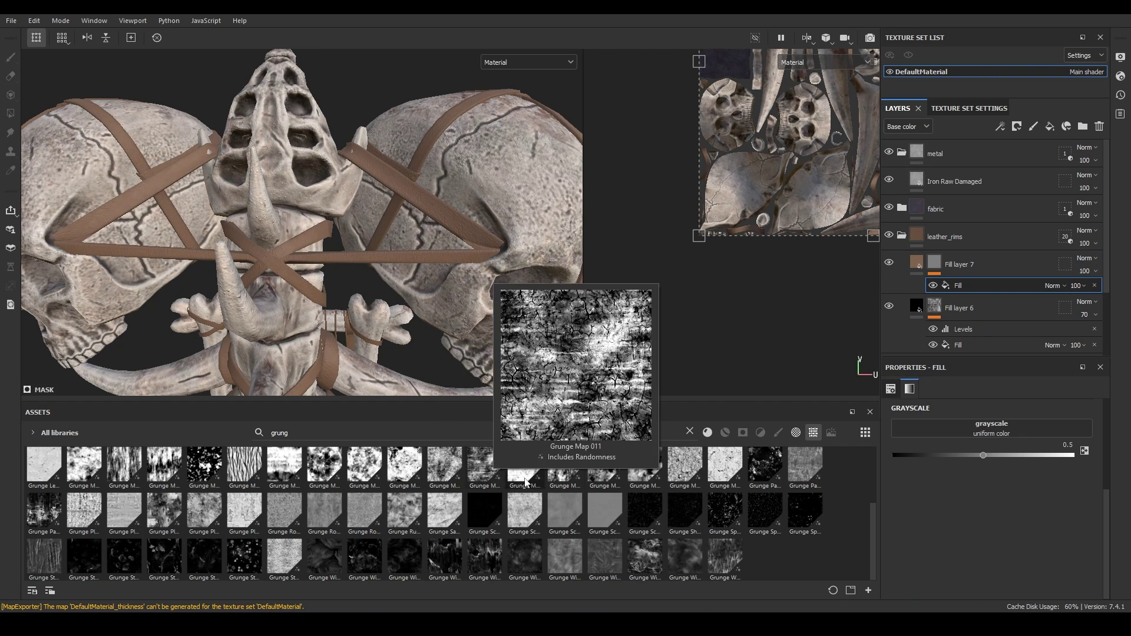
drag(445, 465, 991, 428)
scroll(1002, 489, up, 4)
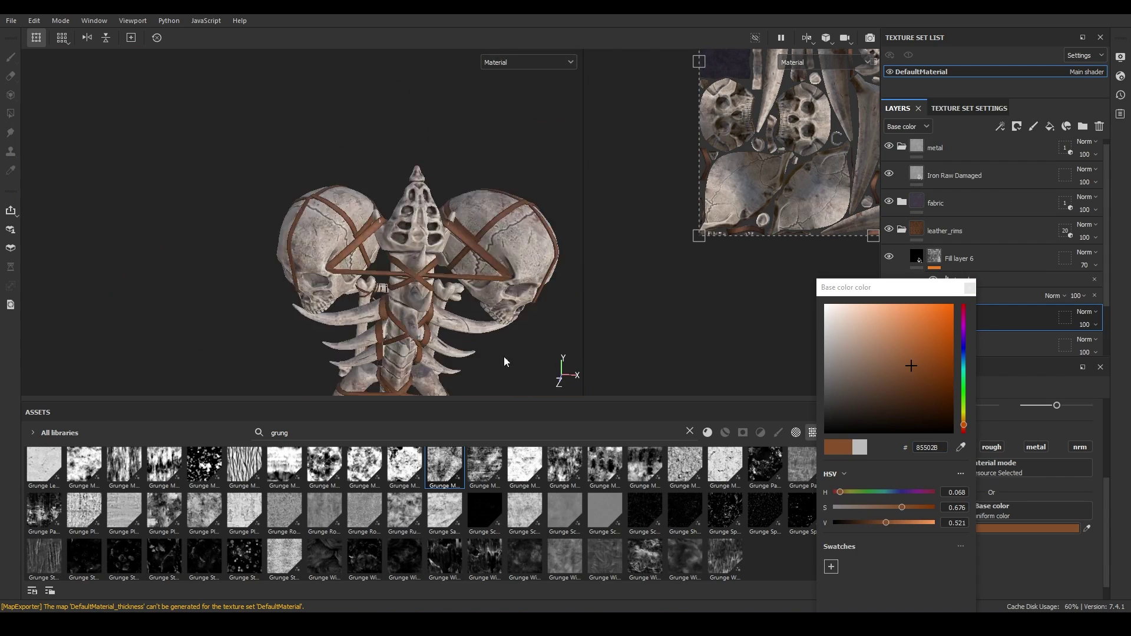
Mask the brown Fill layer 7 below Fill layer 6 with Grunge Map 010 and choose a less saturated brown base color
right_click(931, 317)
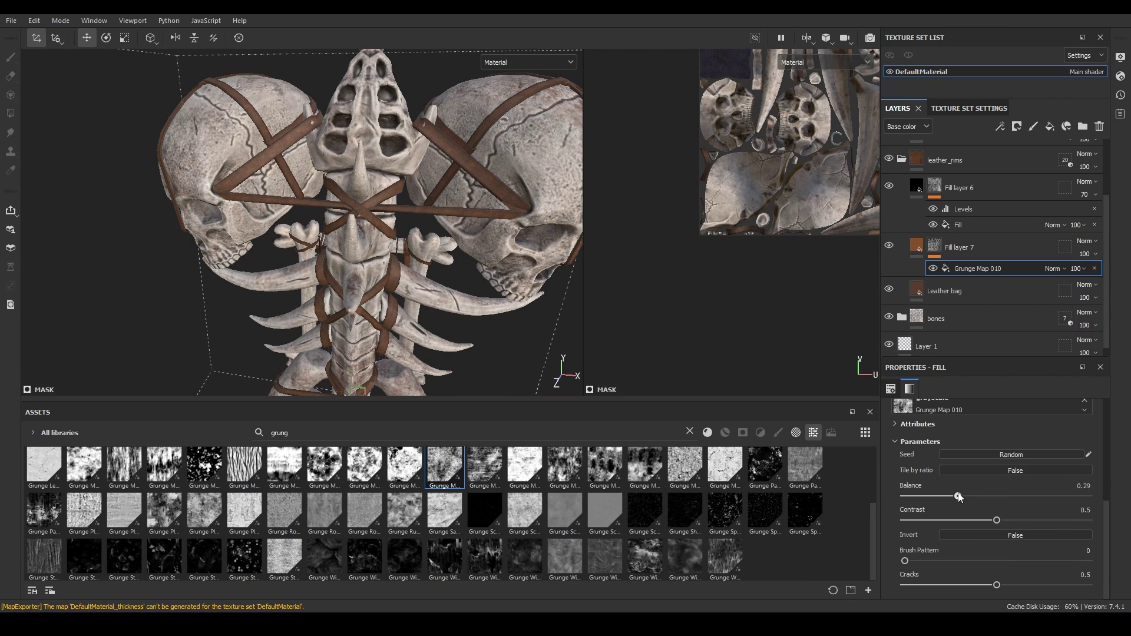
click(1046, 507)
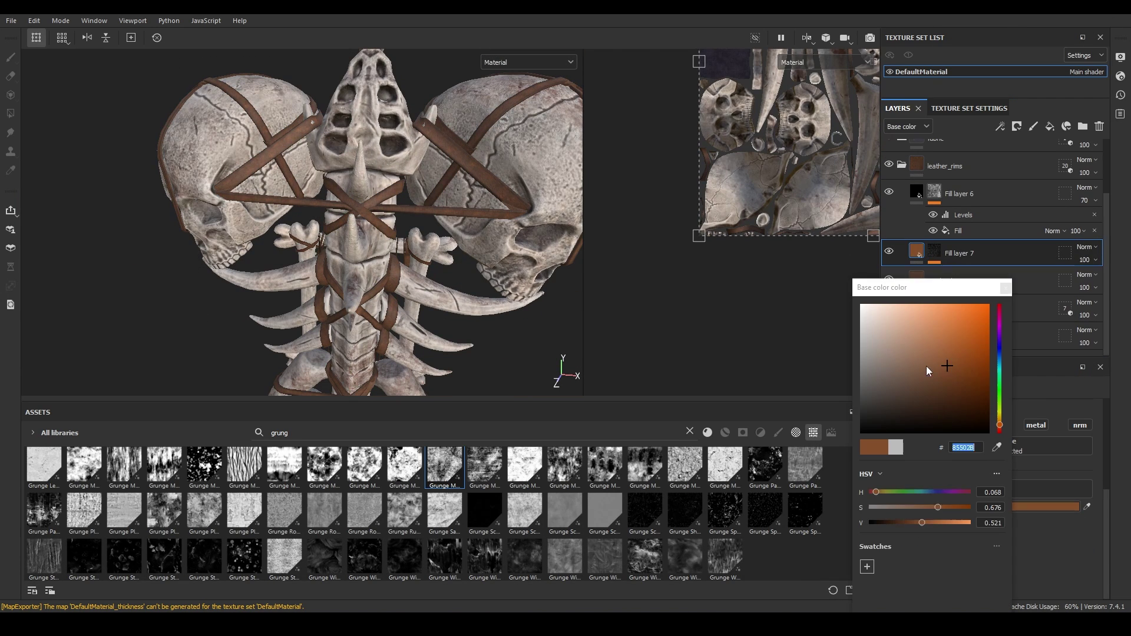
click(912, 365)
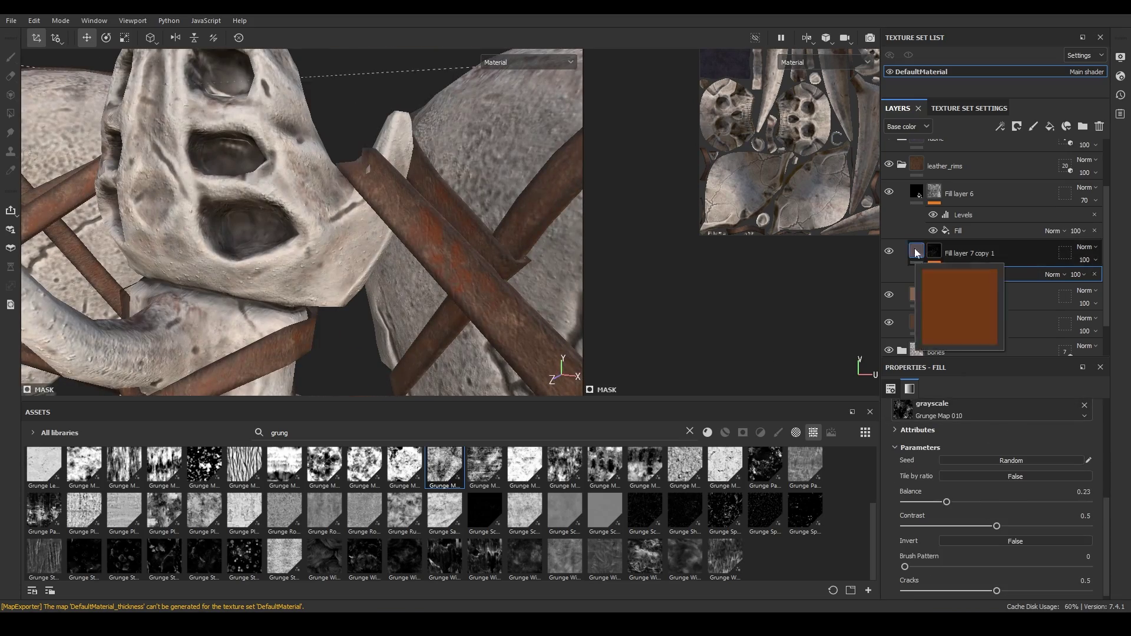
Give Fill layer 7 copy 1 a more saturated dark brown base color
click(923, 507)
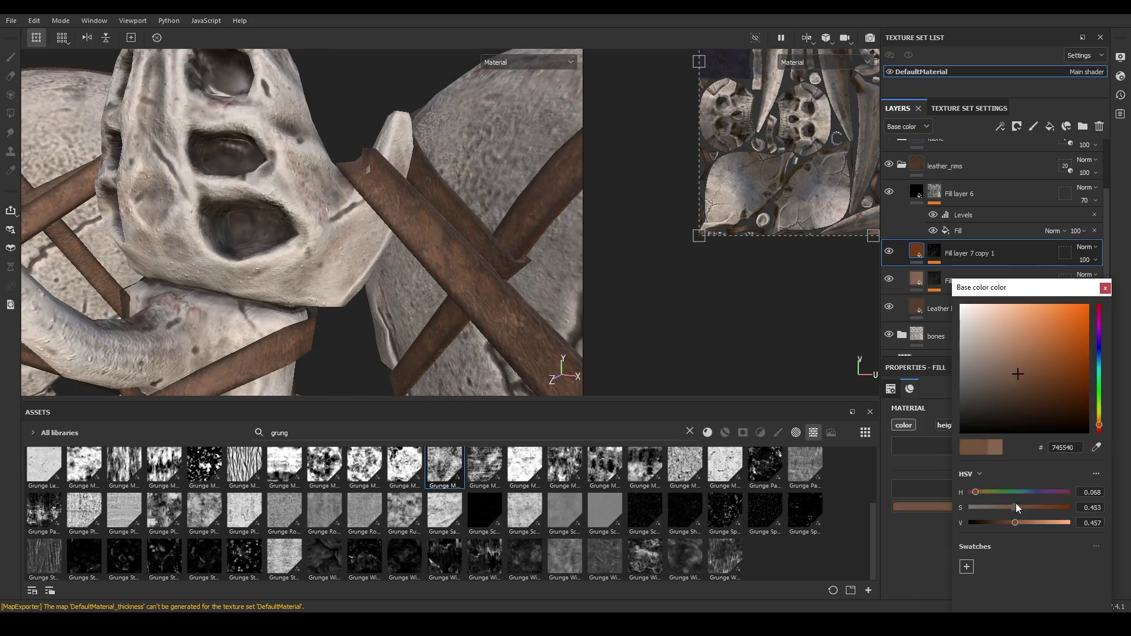
drag(1016, 507, 1056, 509)
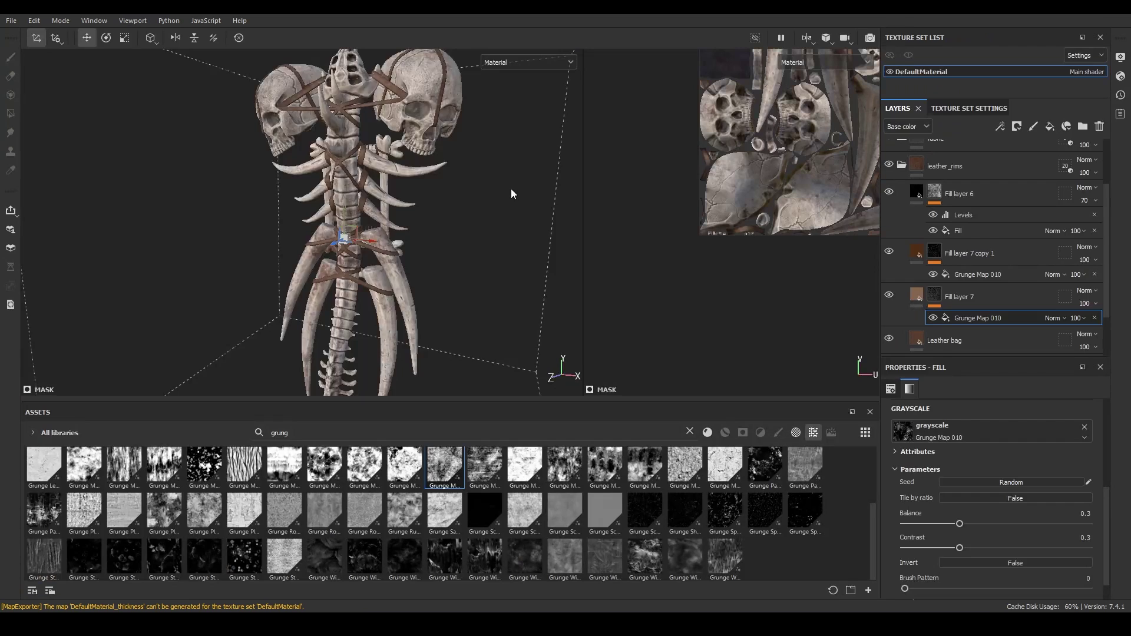
Collapse the leather_rims folder, expand bones and add a paint layer above Fill layer 4 copy 2
alt+drag(511, 194, 419, 248)
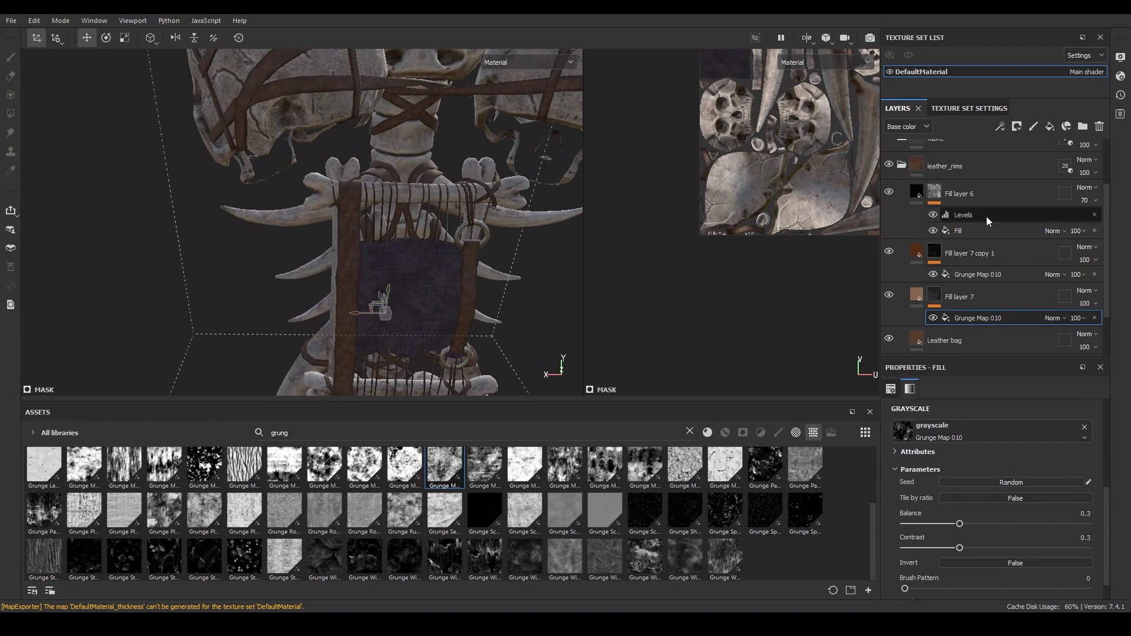
click(903, 165)
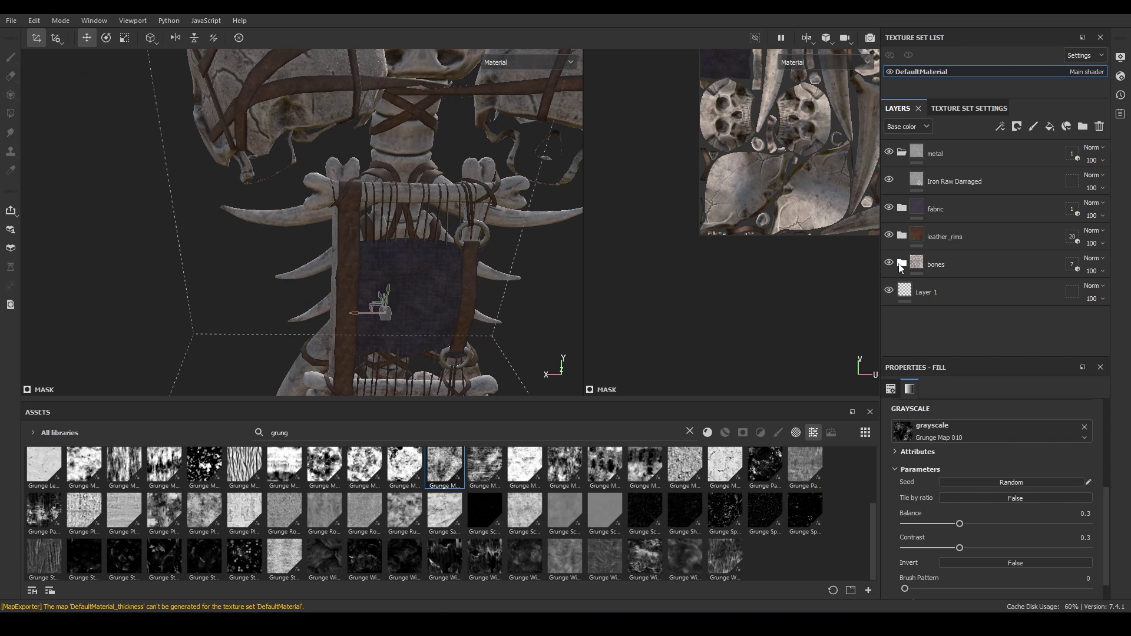
click(901, 264)
click(1038, 291)
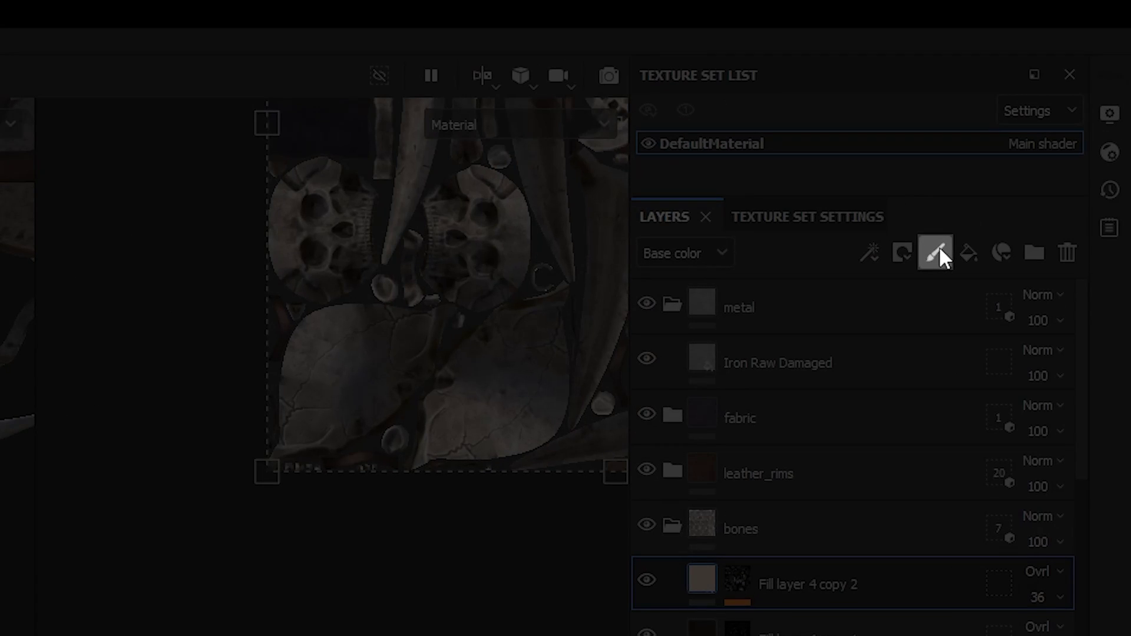
click(937, 252)
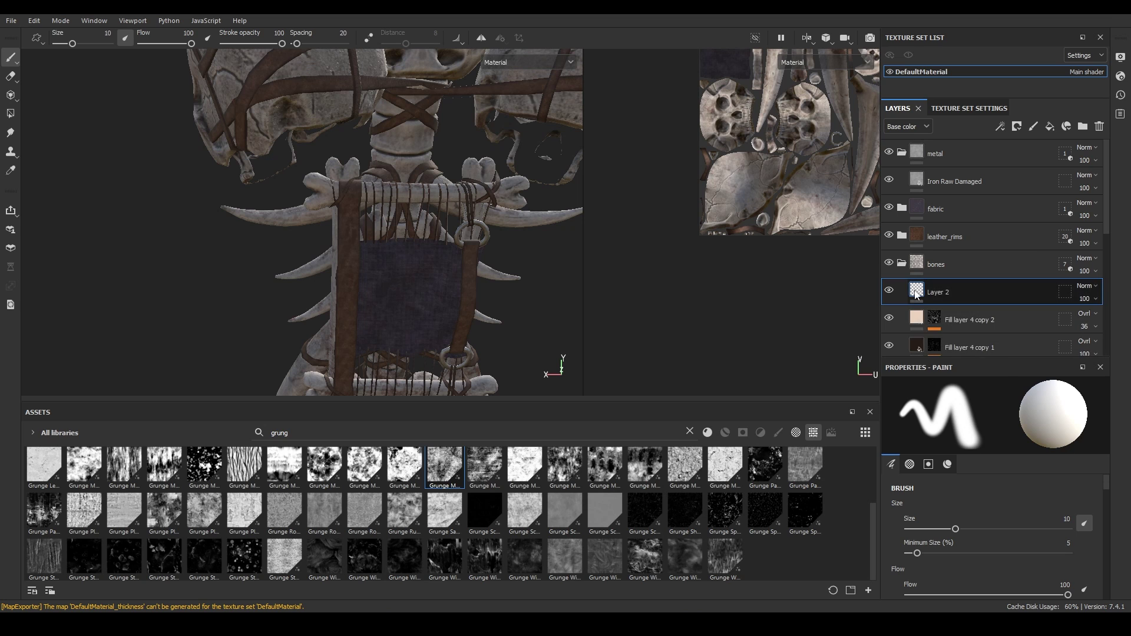
Search the brush assets for dirt, choose the Dirt 2 brush and set its stroke opacity to 16
click(690, 431)
click(778, 432)
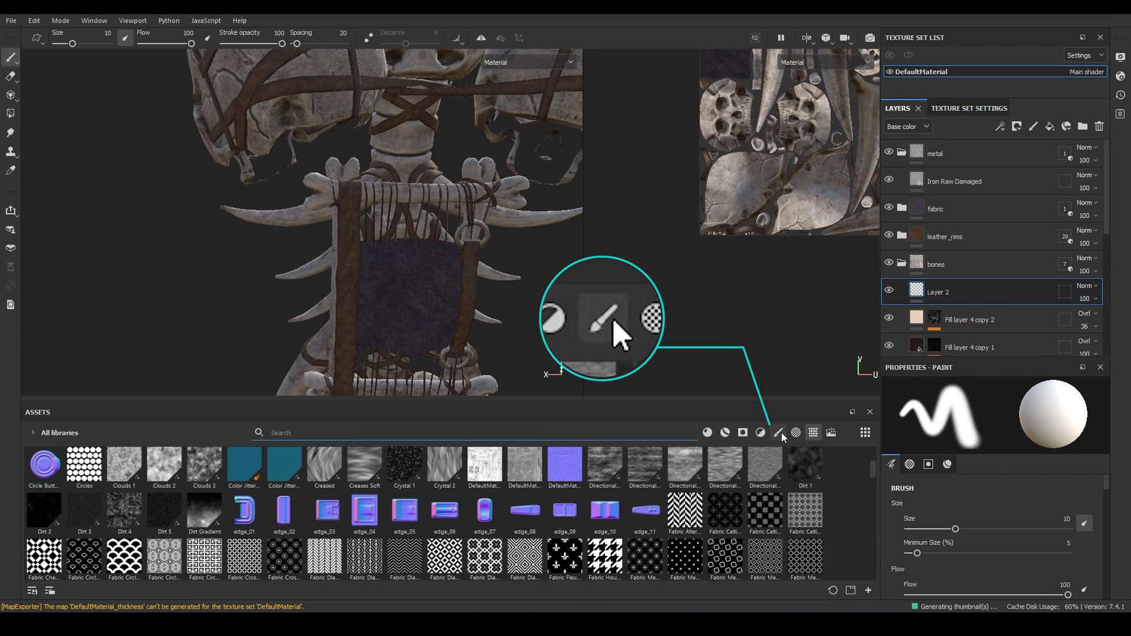
text(dirt)
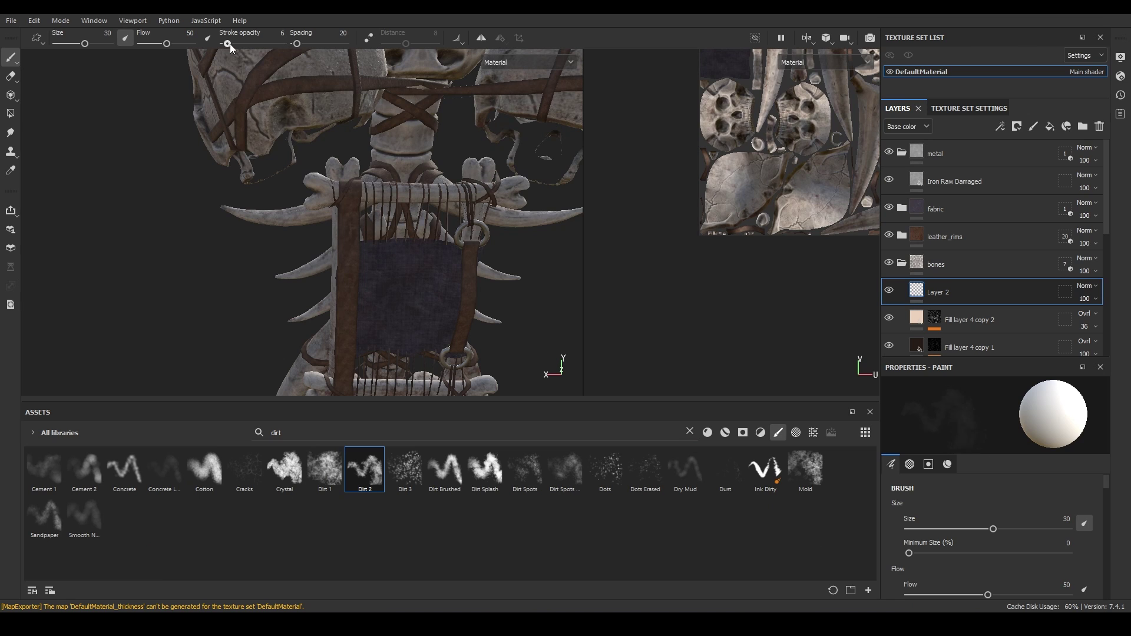
Limit the brush material to color and roughness, with roughness 0.5922 and a dark brown base color, 33241F
scroll(996, 522, down, 10)
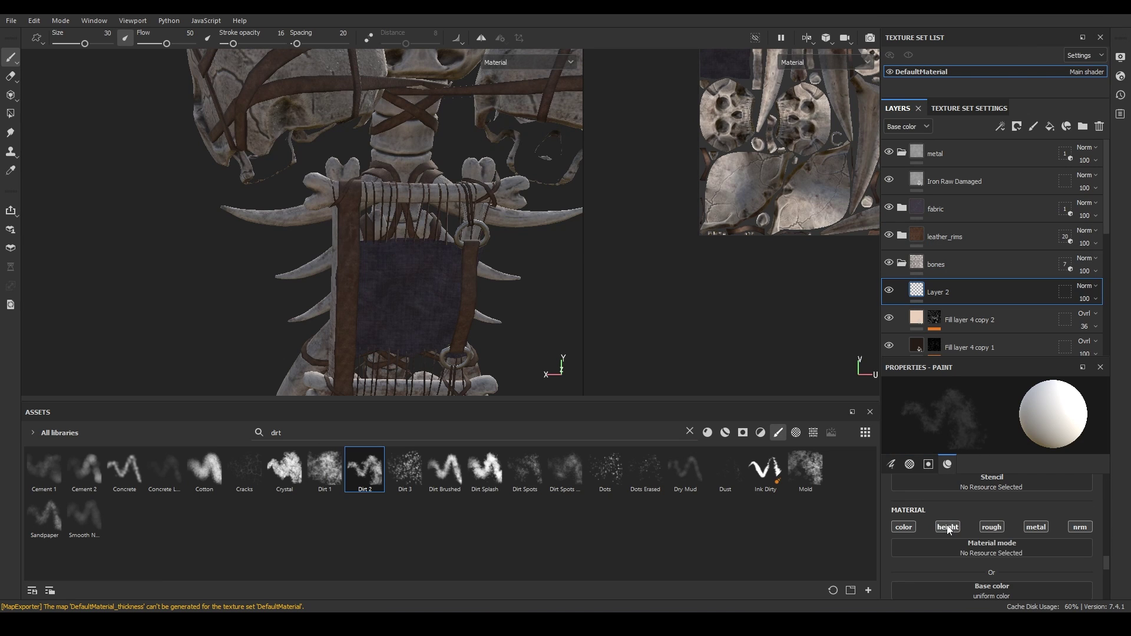
scroll(1017, 545, down, 3)
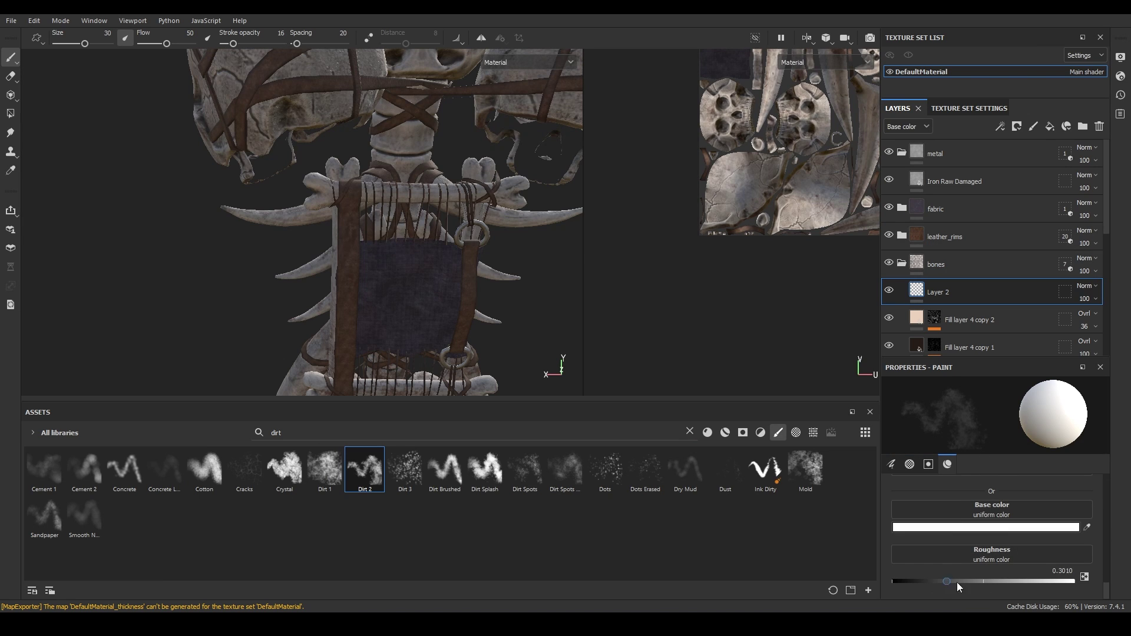
drag(1002, 579, 999, 579)
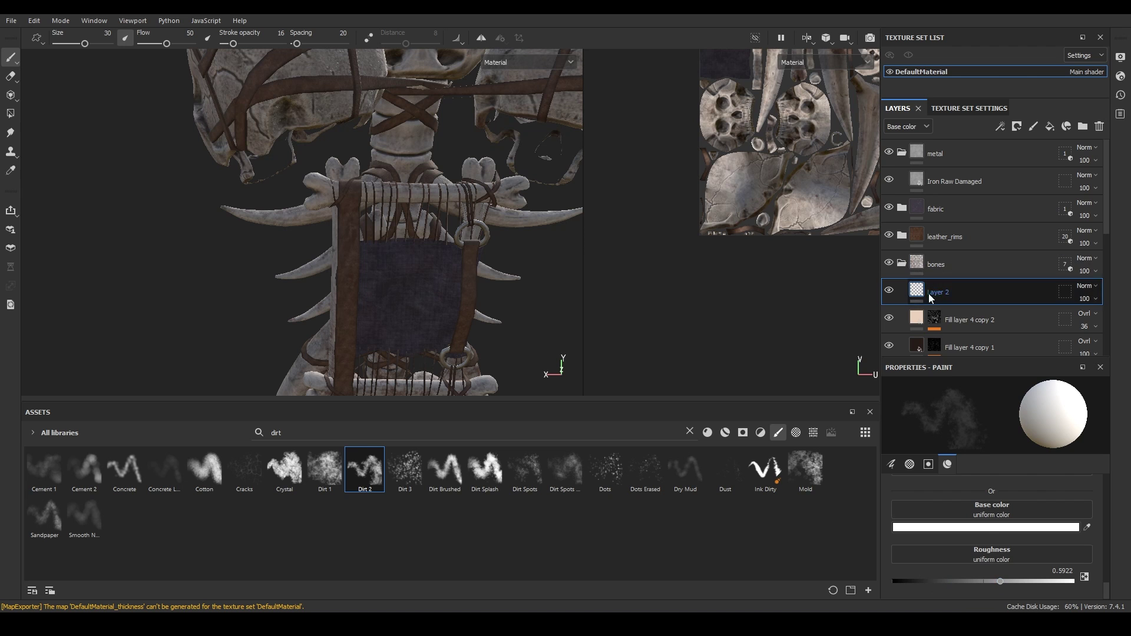
click(985, 528)
drag(958, 420, 882, 408)
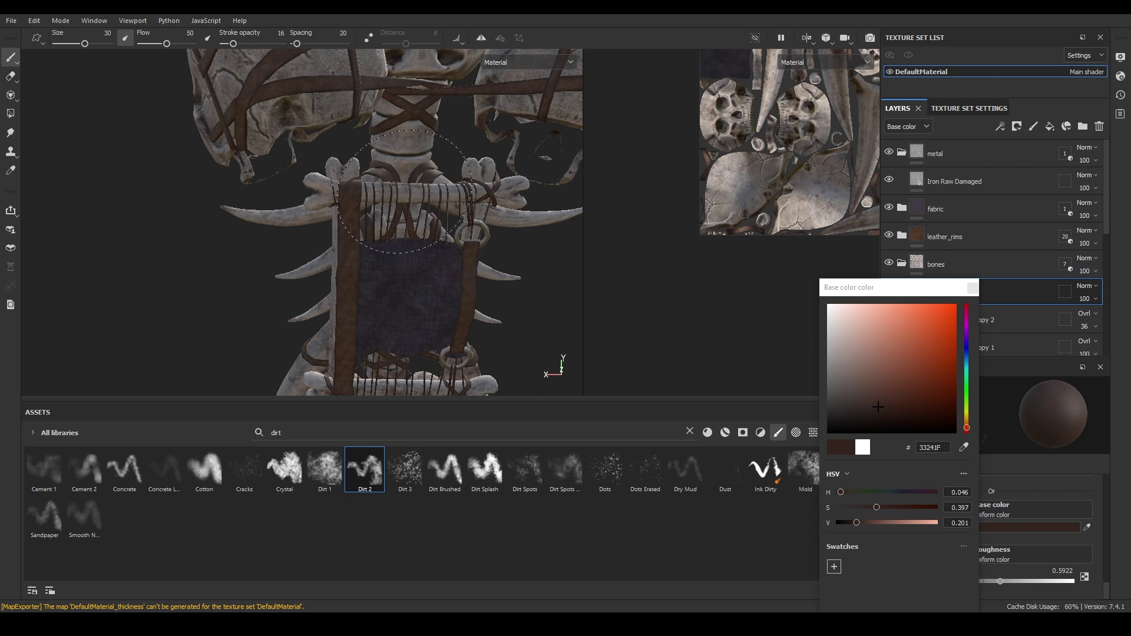
Adjust the dirt brush to size about 26 and stroke opacity 33, with a dark reddish-brown base color
mouse_move(377, 165)
alt+mouse_down()
mouse_move(310, 159)
mouse_move(307, 204)
mouse_move(197, 230)
mouse_move(371, 315)
mouse_move(277, 139)
mouse_move(485, 240)
mouse_move(304, 216)
mouse_move(277, 141)
mouse_move(470, 230)
mouse_move(447, 194)
alt+mouse_up()
key(bracketleft)
key(bracketright)
key(bracketright)
click(912, 396)
alt+drag(413, 236, 457, 178)
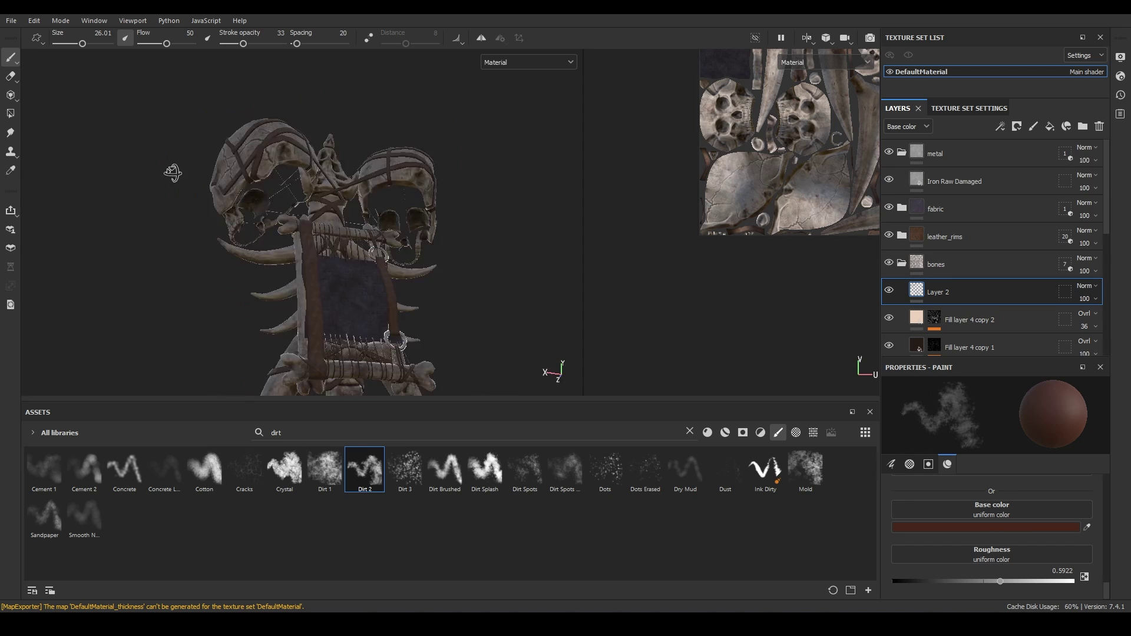
Add a light fill layer with a black mask in leather_rims and set its mask brush's grayscale to Grunge Scratches Rough
mouse_move(171, 172)
alt+mouse_down()
mouse_move(330, 201)
mouse_move(377, 223)
alt+mouse_up()
click(1049, 128)
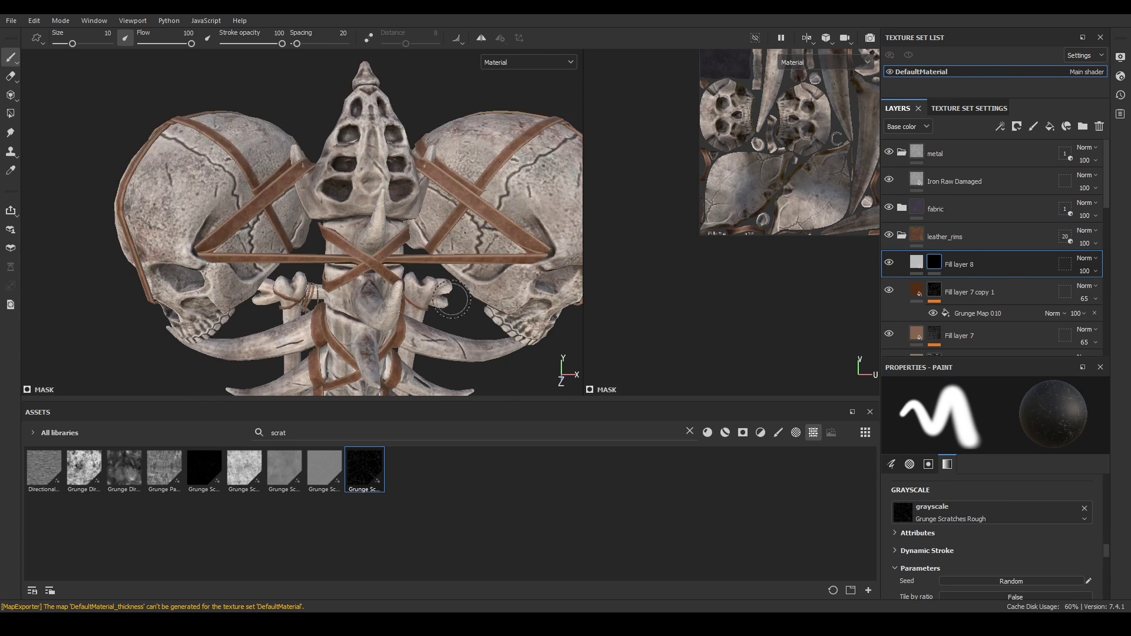
Add a Grunge Scratches Rough fill and a Levels adjustment with a 0.615 white point to Fill layer 8's mask
scroll(302, 224, up, 3)
right_click(955, 264)
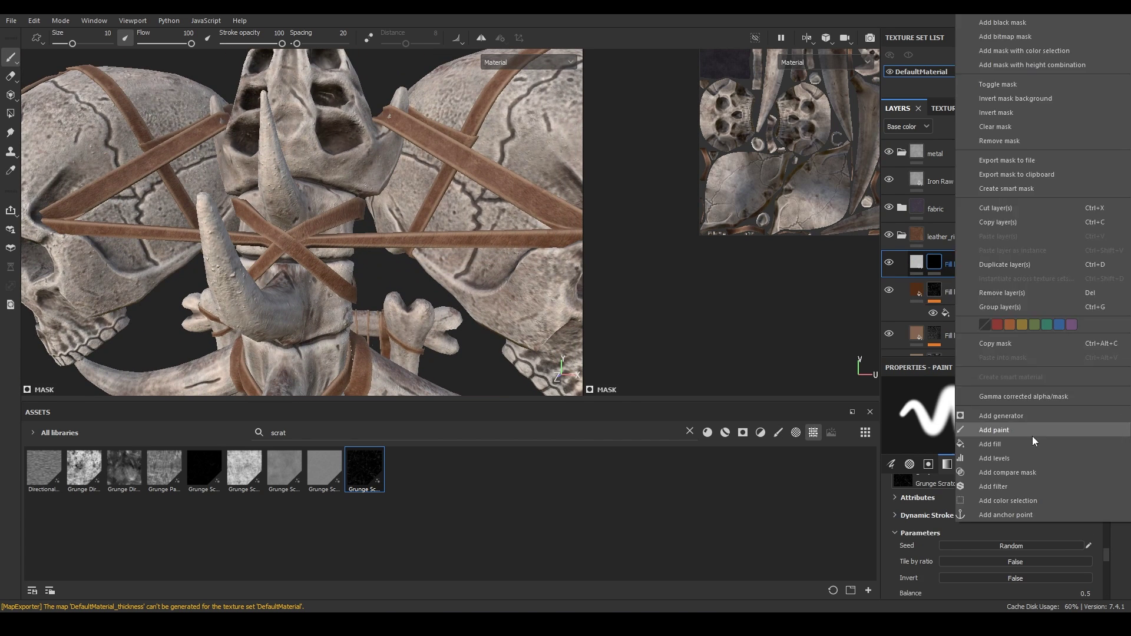
click(1033, 442)
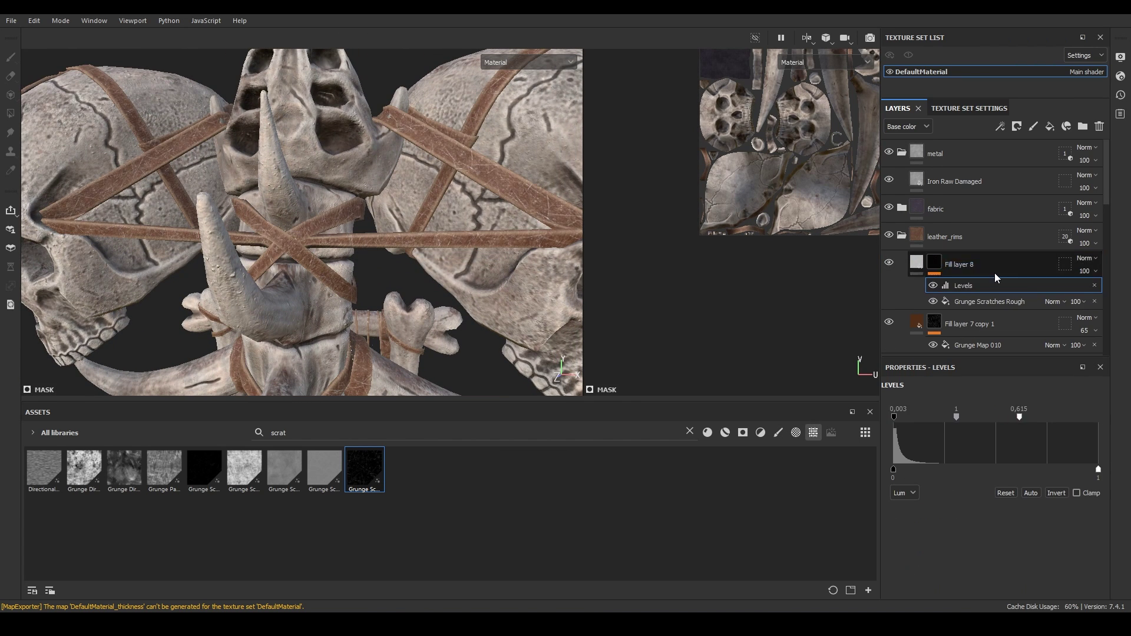
Set Fill layer 8's height to -0.1197 and raise its roughness for the scratches on the leather straps
click(996, 273)
scroll(996, 471, down, 5)
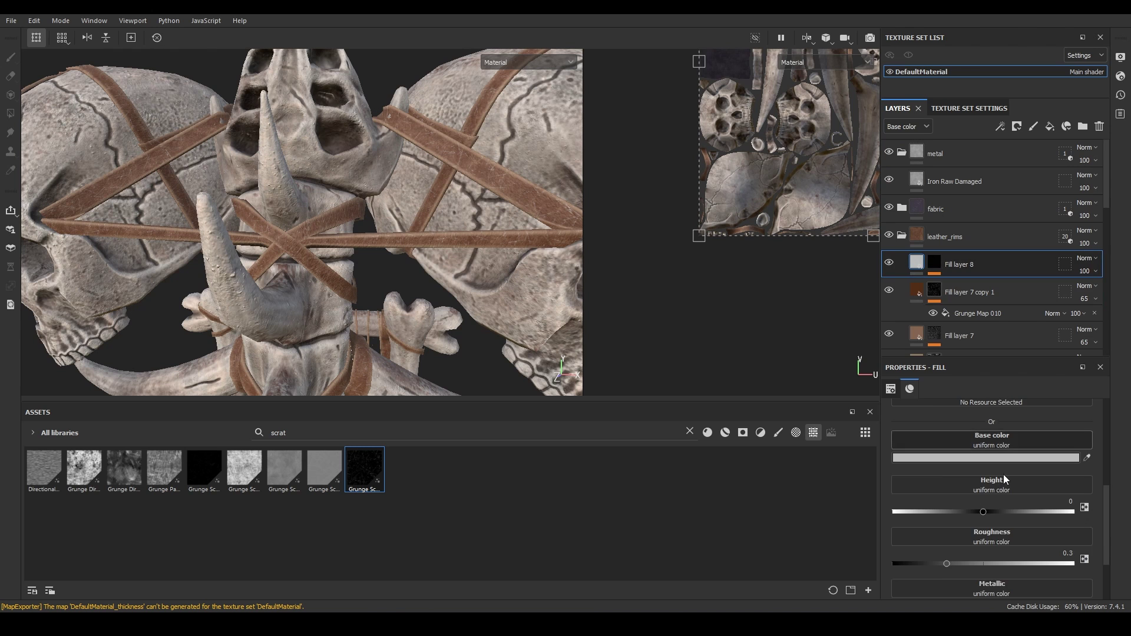
scroll(1002, 489, up, 2)
scroll(990, 506, down, 2)
click(973, 514)
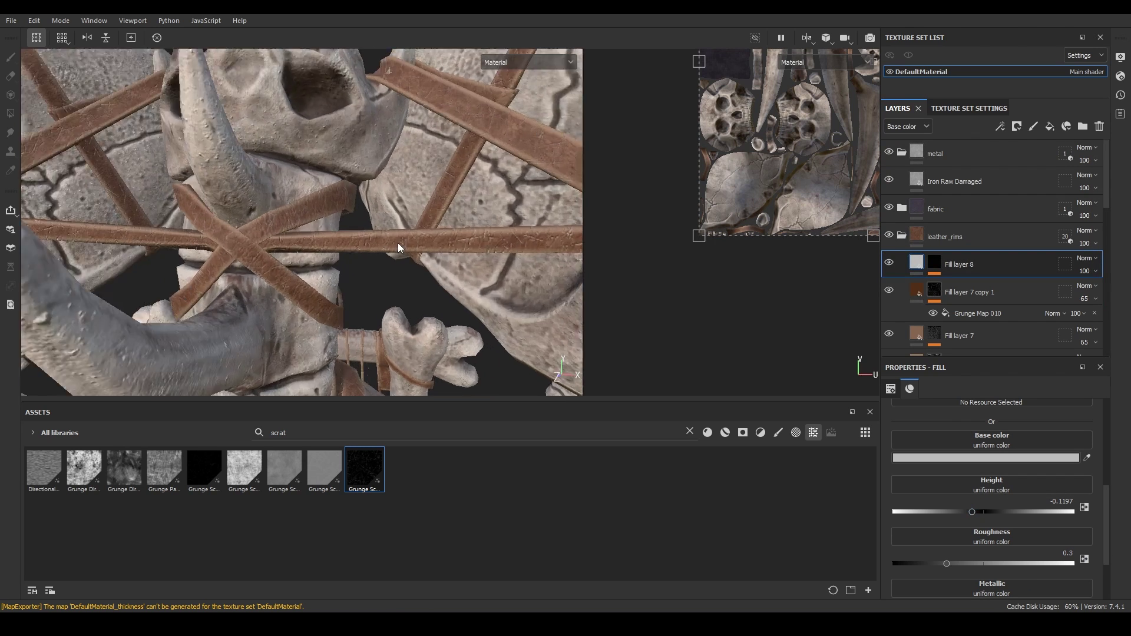
scroll(397, 243, down, 3)
scroll(423, 259, up, 6)
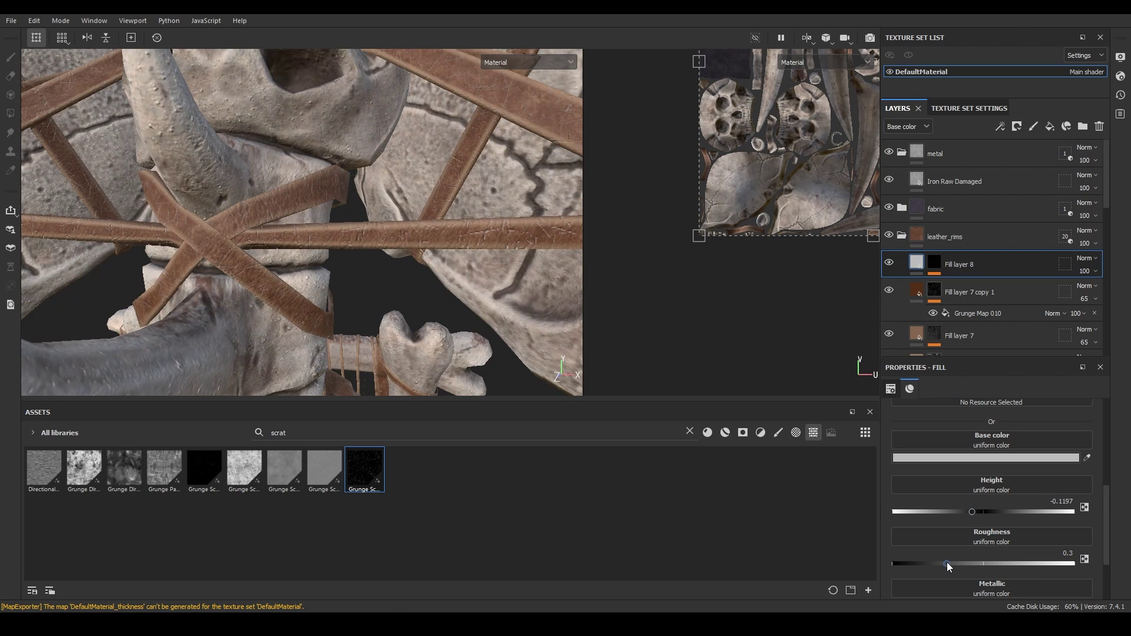
drag(947, 564, 1051, 564)
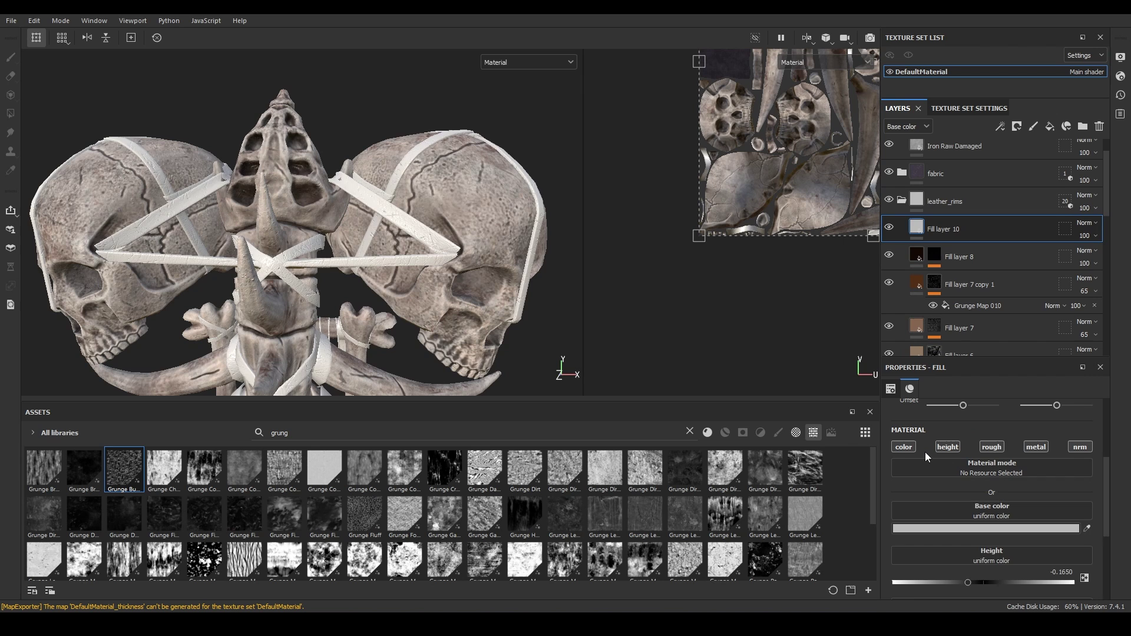
Turn off Fill layer 10's normal channel so only height remains, and lower the height slightly below -0.1650
click(1071, 448)
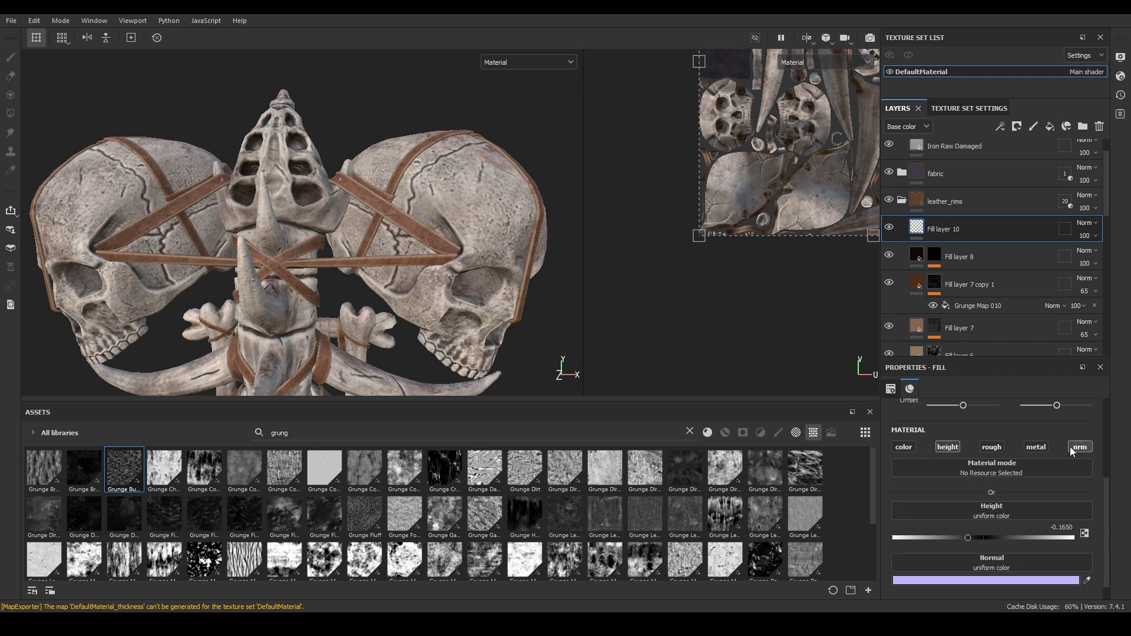
drag(967, 537, 961, 537)
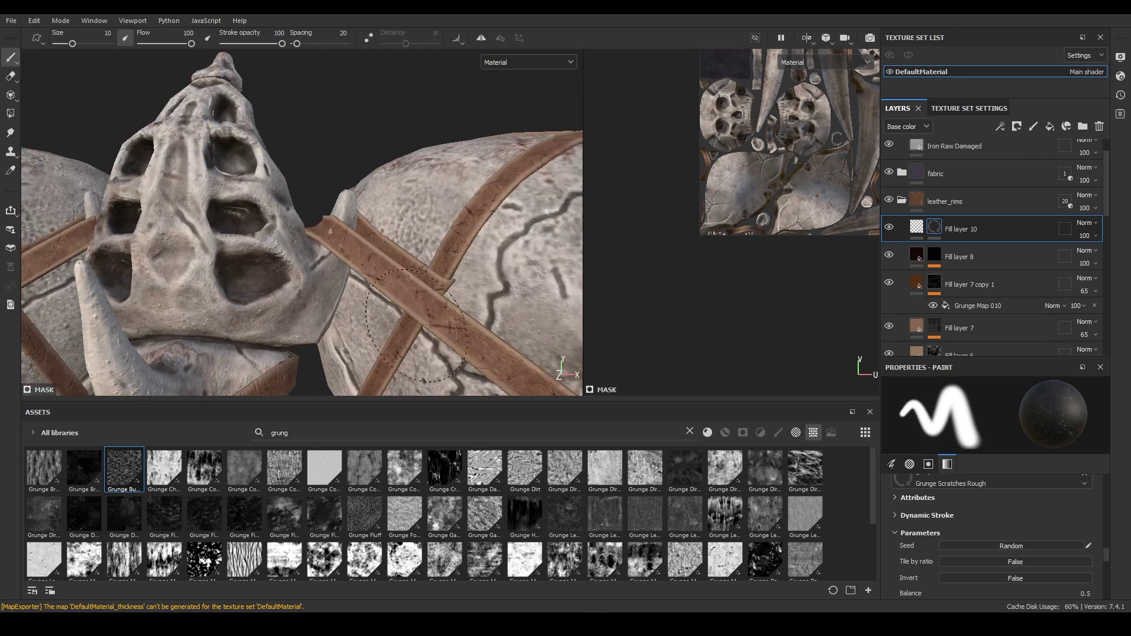
Choose the Basic Soft brush for painting Fill layer 10's mask and add a Blur filter to that mask
text(soft)
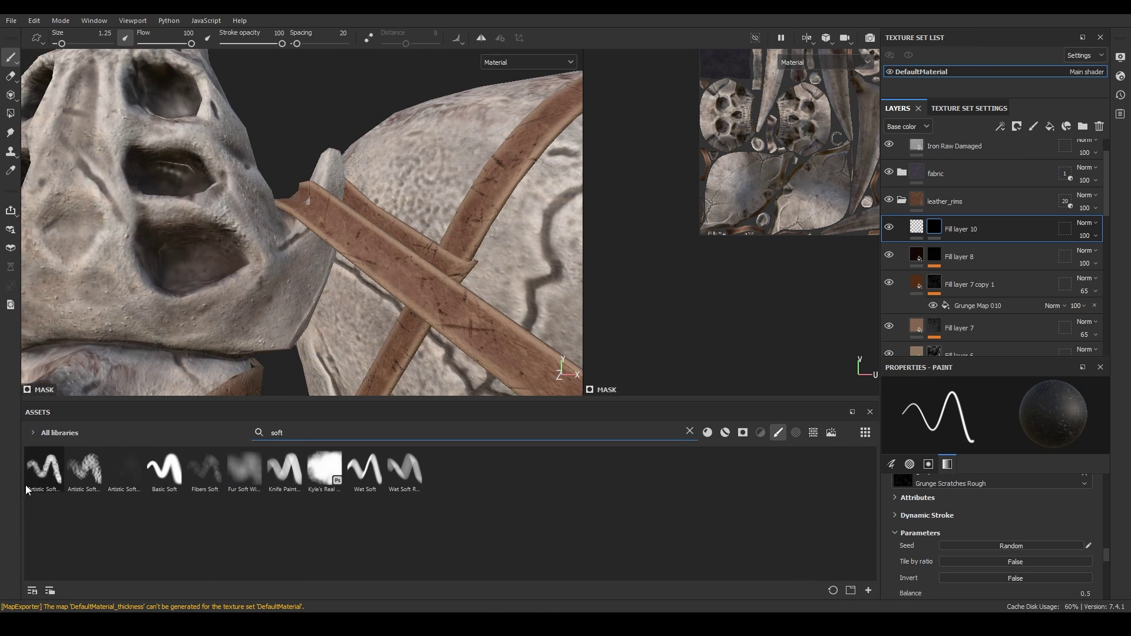
click(165, 469)
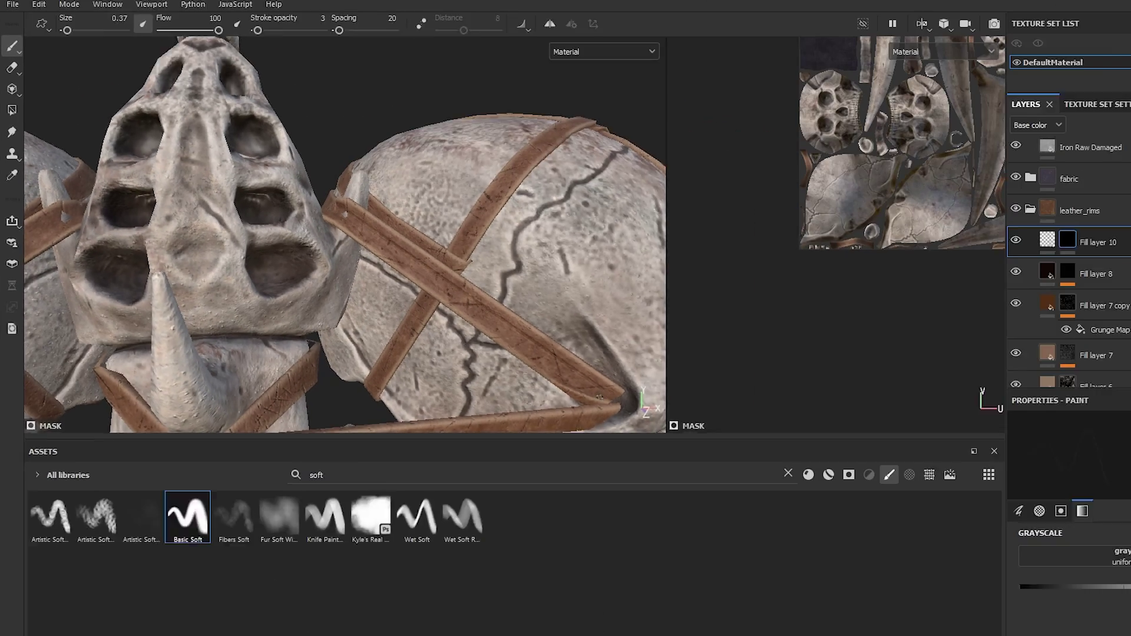
right_click(899, 230)
click(1014, 449)
click(995, 410)
click(981, 451)
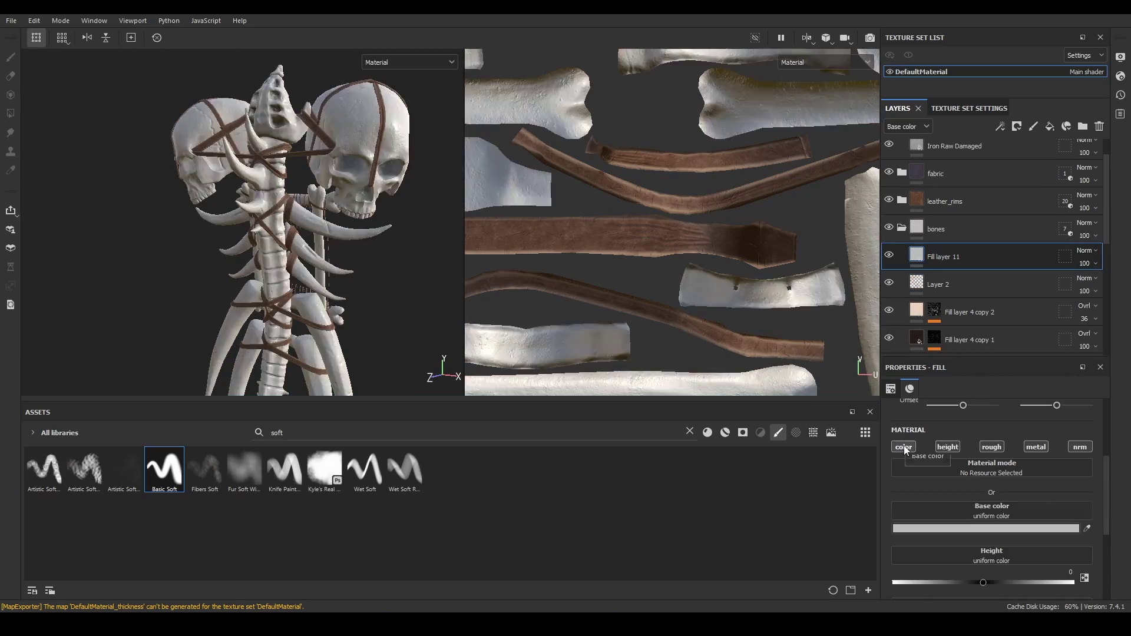
Limit Fill layer 11 in the bones folder to roughness and prepare the Dirt 2 brush for its black mask
click(904, 447)
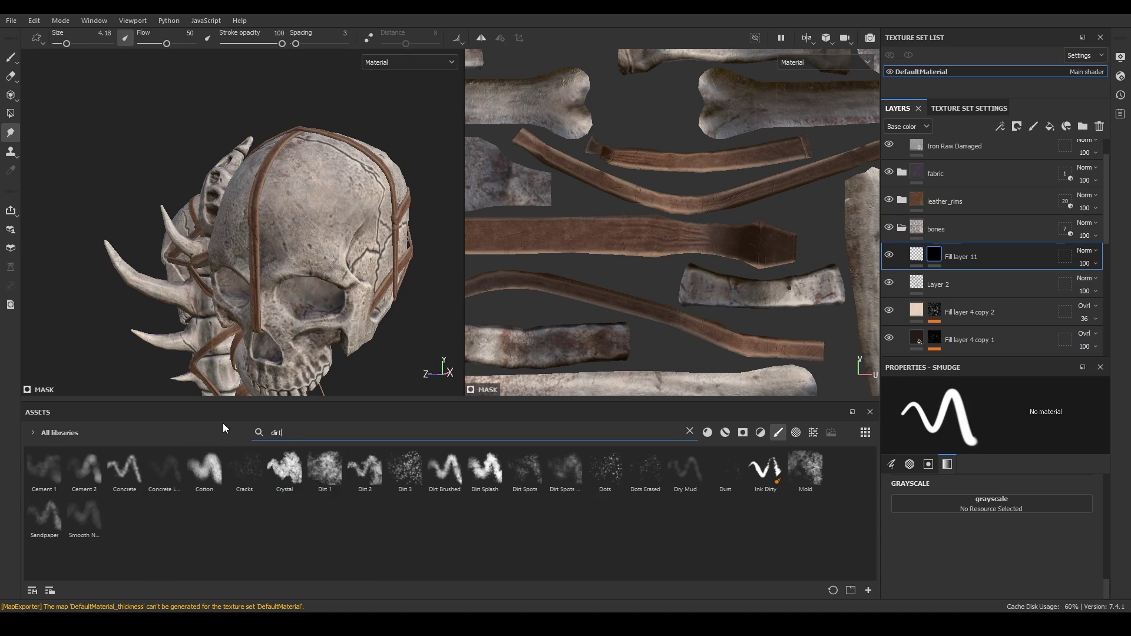
alt+drag(258, 77, 413, 510)
key(1)
drag(237, 45, 233, 44)
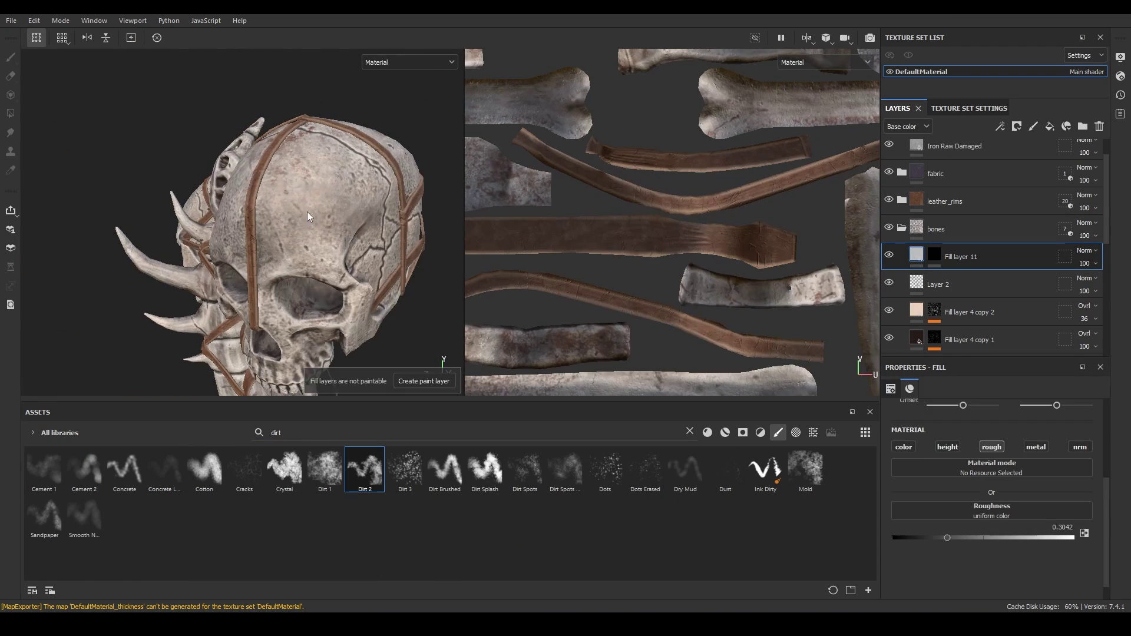
Enable Fill layer 11's base color and resize the brush for painting dirt on the bones
mouse_move(236, 177)
alt+mouse_down()
mouse_move(250, 262)
mouse_move(271, 212)
mouse_move(247, 253)
mouse_move(318, 247)
mouse_move(247, 242)
alt+mouse_up()
scroll(235, 248, up, 2)
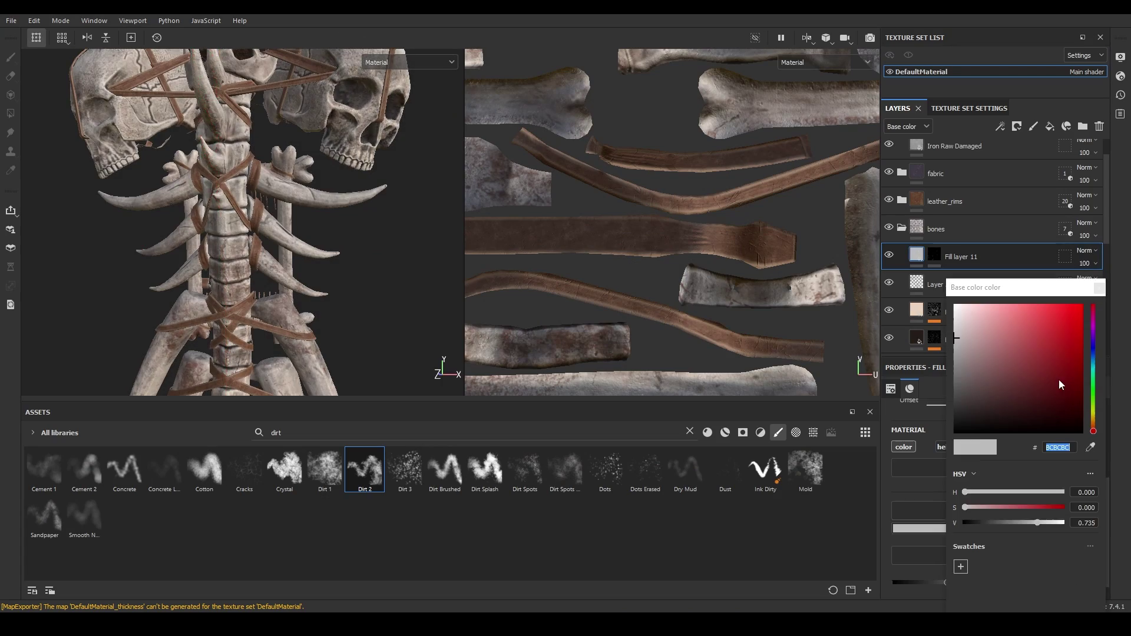
alt+drag(265, 236, 362, 200)
ctrl+right_drag(362, 201, 388, 195)
mouse_move(387, 195)
alt+mouse_down()
mouse_move(249, 270)
mouse_move(236, 84)
mouse_move(286, 183)
mouse_move(319, 170)
mouse_move(128, 232)
mouse_move(141, 173)
mouse_move(167, 286)
alt+mouse_up()
alt+right_drag(167, 286, 199, 219)
ctrl+right_drag(198, 219, 183, 219)
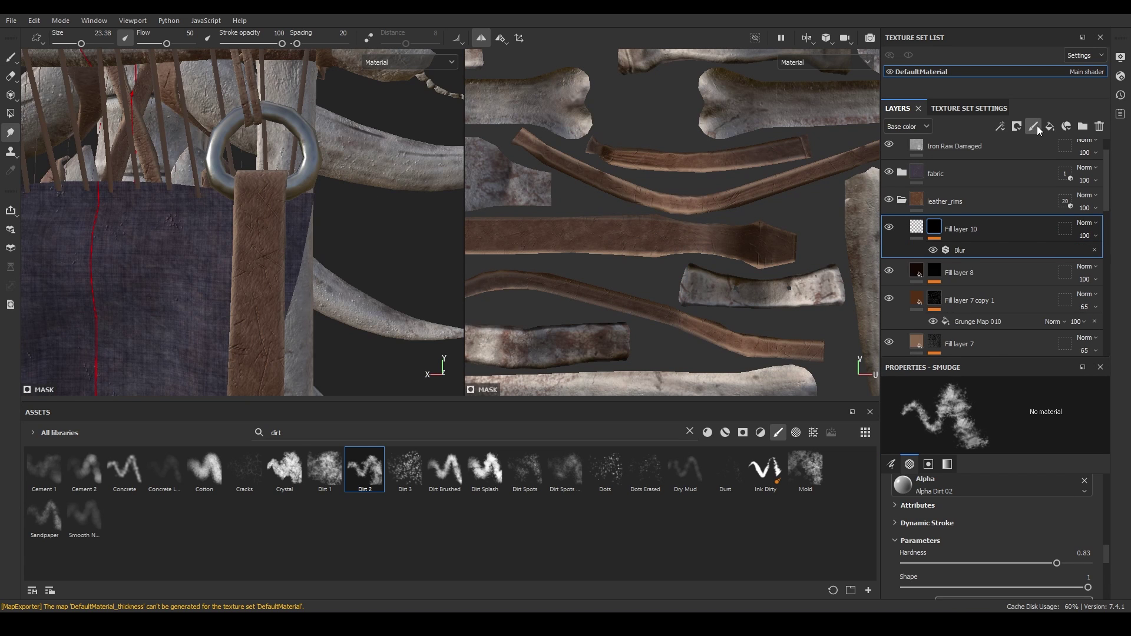
Add a paint layer above Fill layer 10 in leather_rims and choose the Stitches Straight brush
click(1037, 126)
click(690, 432)
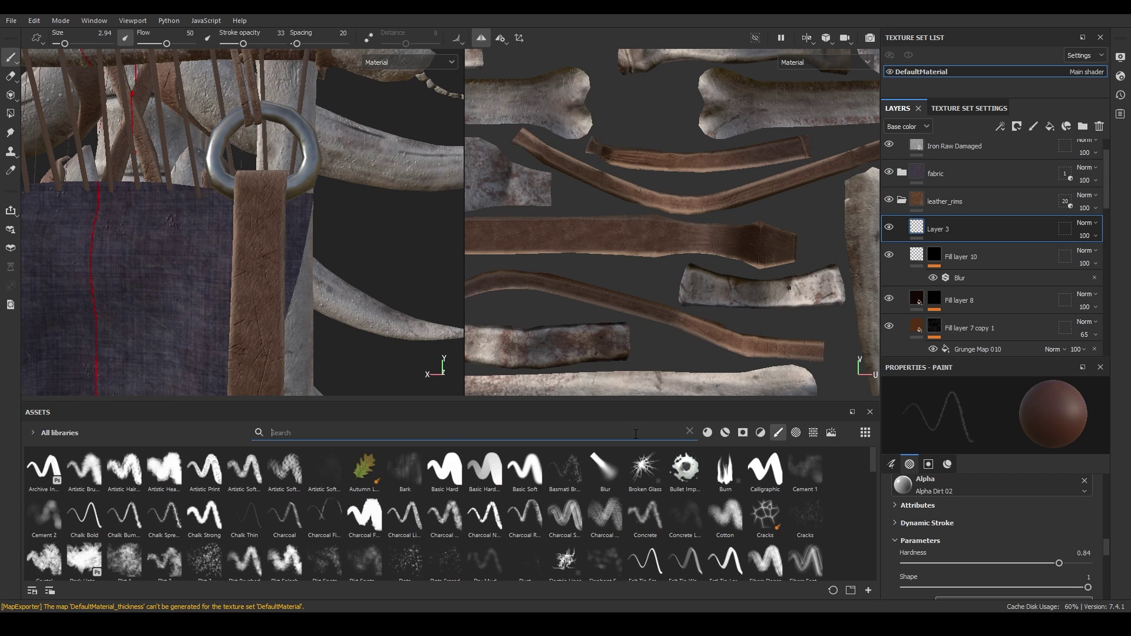
text(stitch)
click(404, 469)
scroll(996, 531, down, 3)
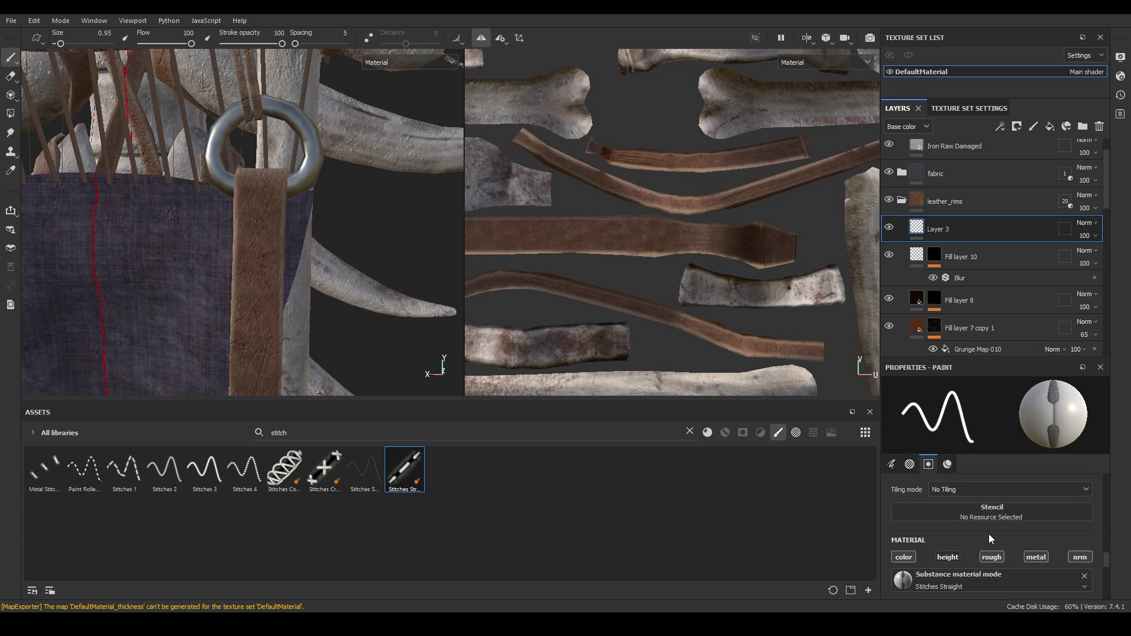
Set the stitch brush's base color to 1A0B04 and try a stitch on the leather strap below the metal ring
click(945, 413)
text(1A0B04)
key(Return)
click(247, 187)
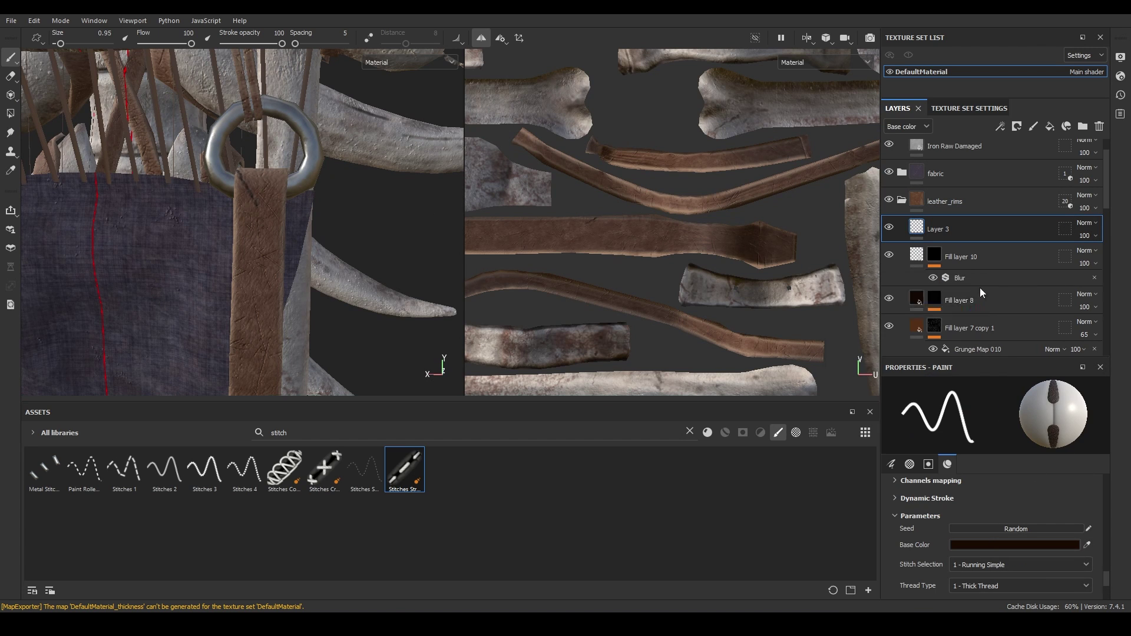
Turn off the stitch brush's metal channel and set its normal intensity to 0.34 and height range to 0.07
mouse_move(247, 188)
alt+mouse_down()
mouse_move(318, 206)
mouse_move(335, 236)
alt+mouse_up()
scroll(955, 540, up, 1)
scroll(283, 224, down, 3)
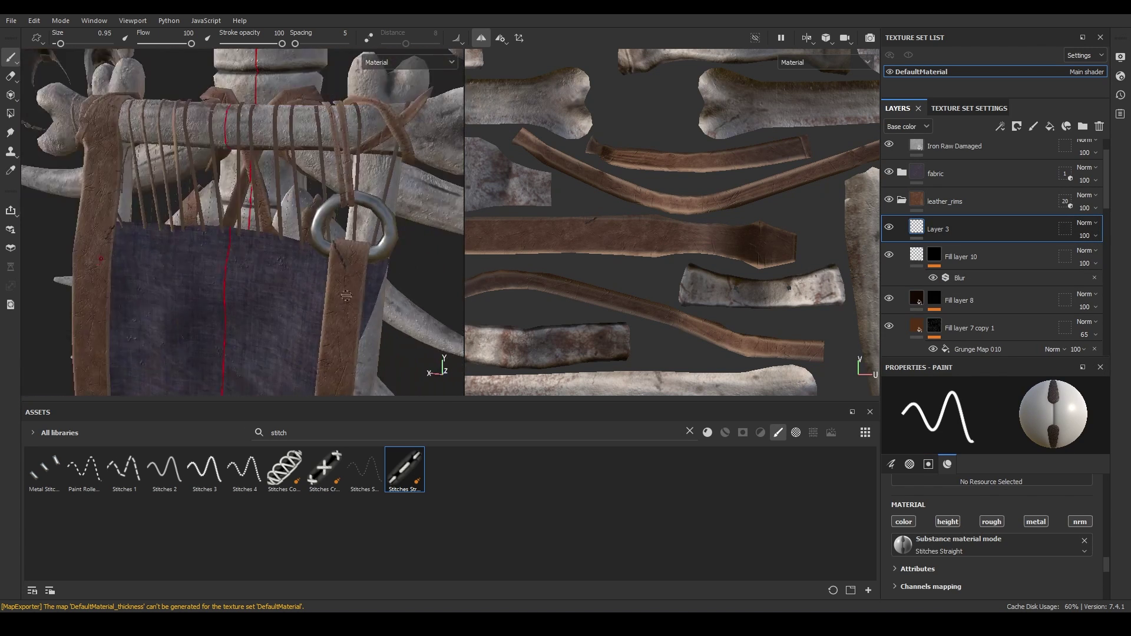
scroll(334, 198, up, 4)
key(ctrl)
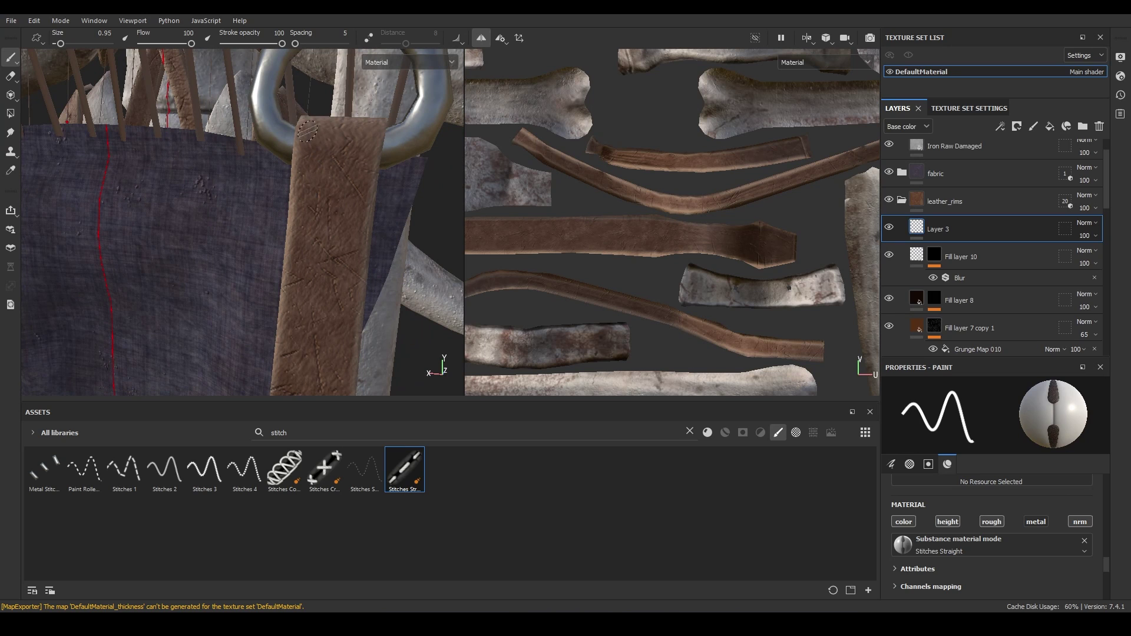
scroll(979, 530, down, 3)
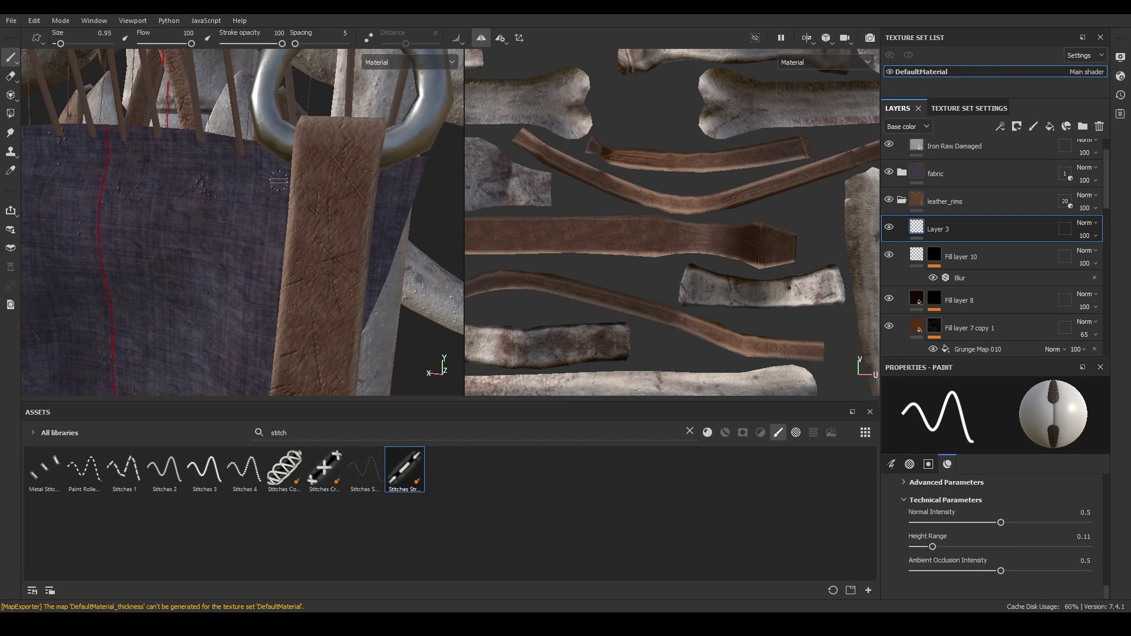
drag(301, 158, 347, 255)
alt+drag(347, 255, 330, 177)
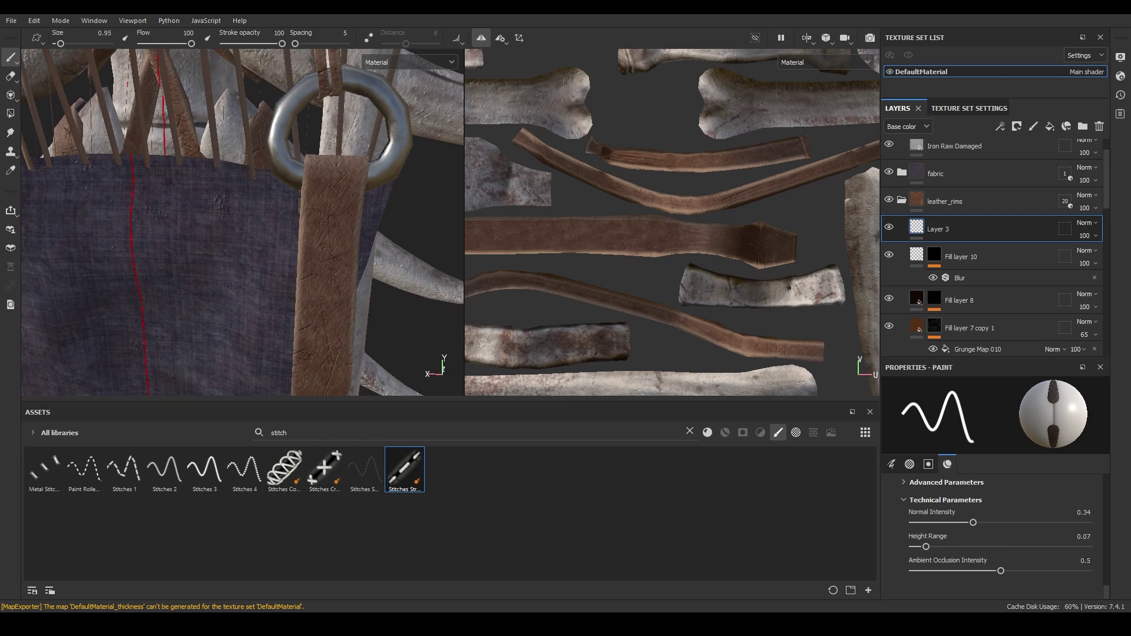
Paint a straight line of stitches across the wide leather strap just below the horizontal bone, without symmetry
scroll(277, 115, up, 3)
scroll(289, 97, down, 3)
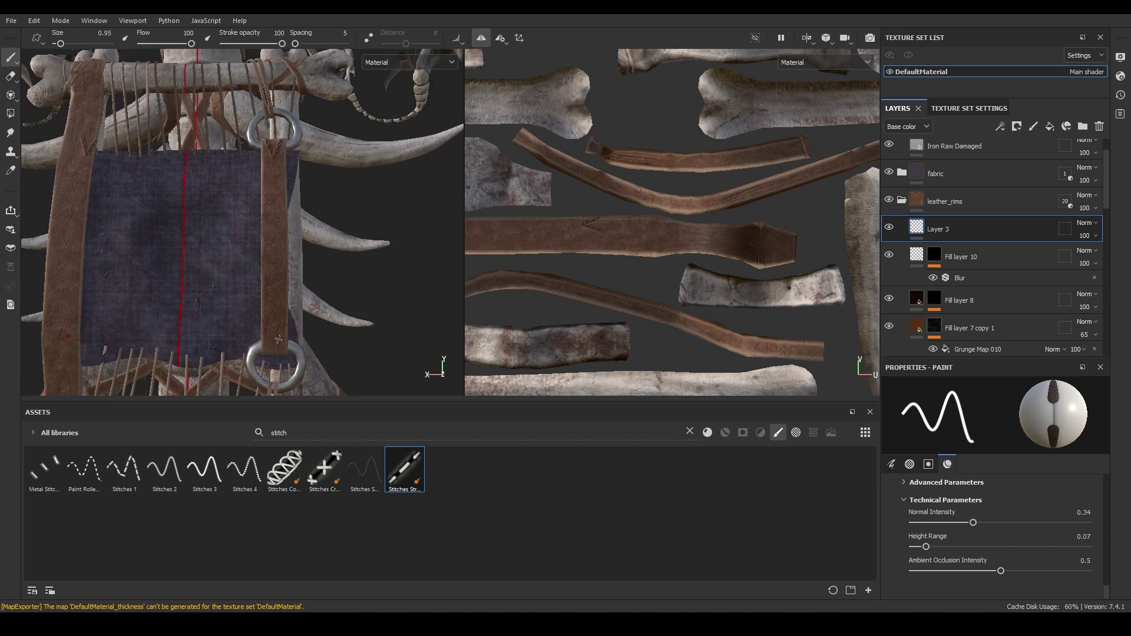
scroll(290, 177, up, 4)
alt+middle_drag(263, 354, 257, 335)
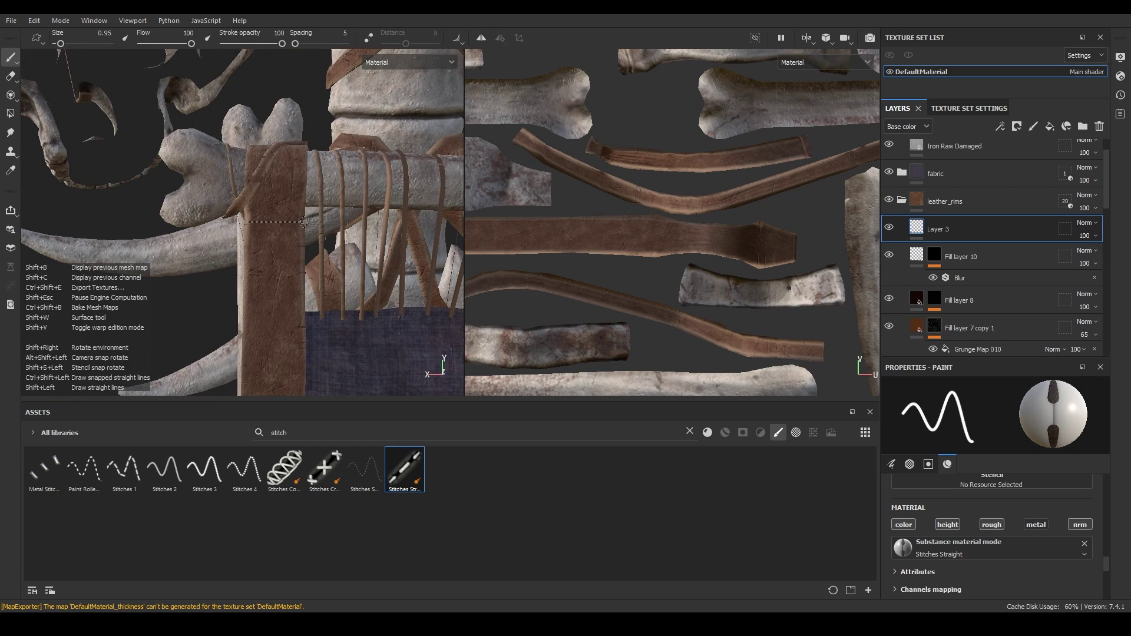
shift+click(304, 222)
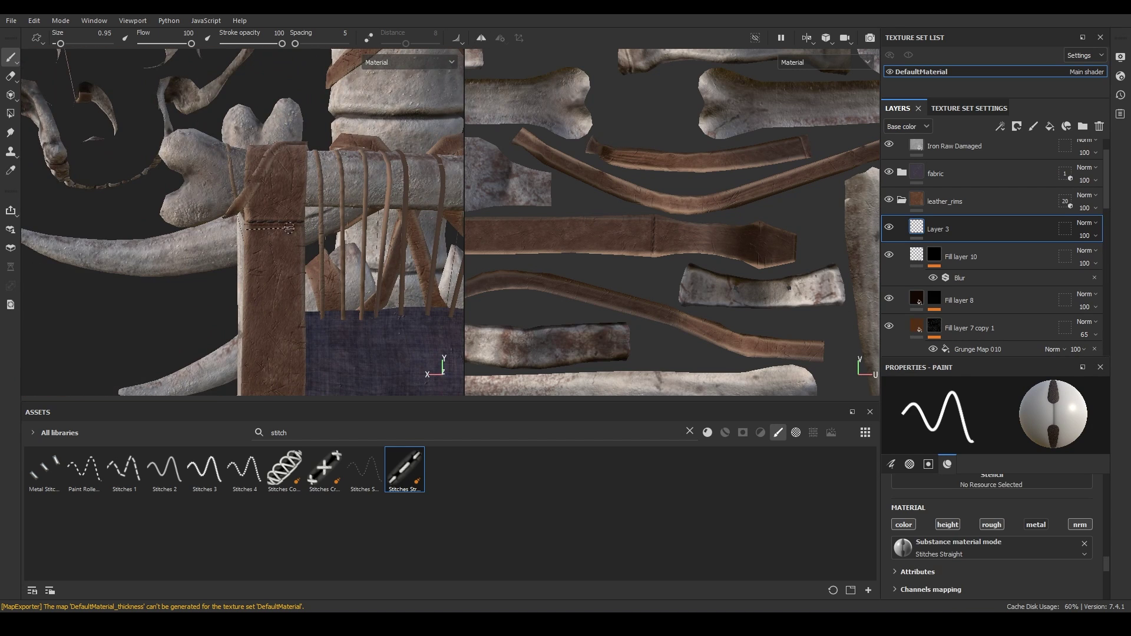
mouse_move(303, 222)
alt+mouse_down()
mouse_move(264, 227)
mouse_move(252, 216)
mouse_move(259, 193)
mouse_move(200, 200)
alt+mouse_up()
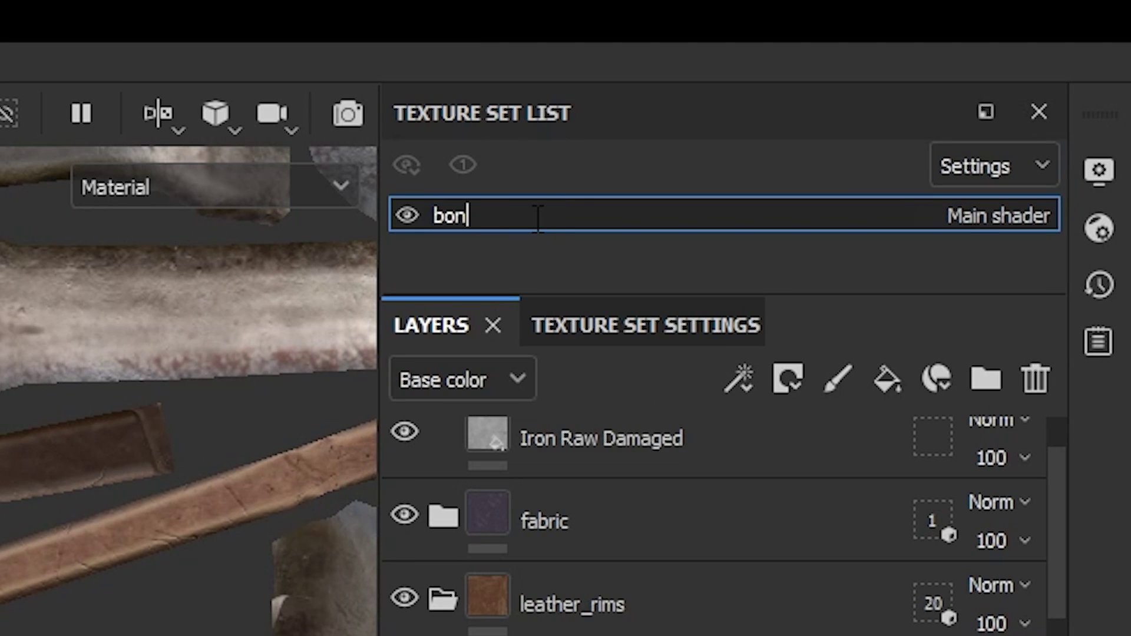
Rename the texture set as boneshield
key(Return)
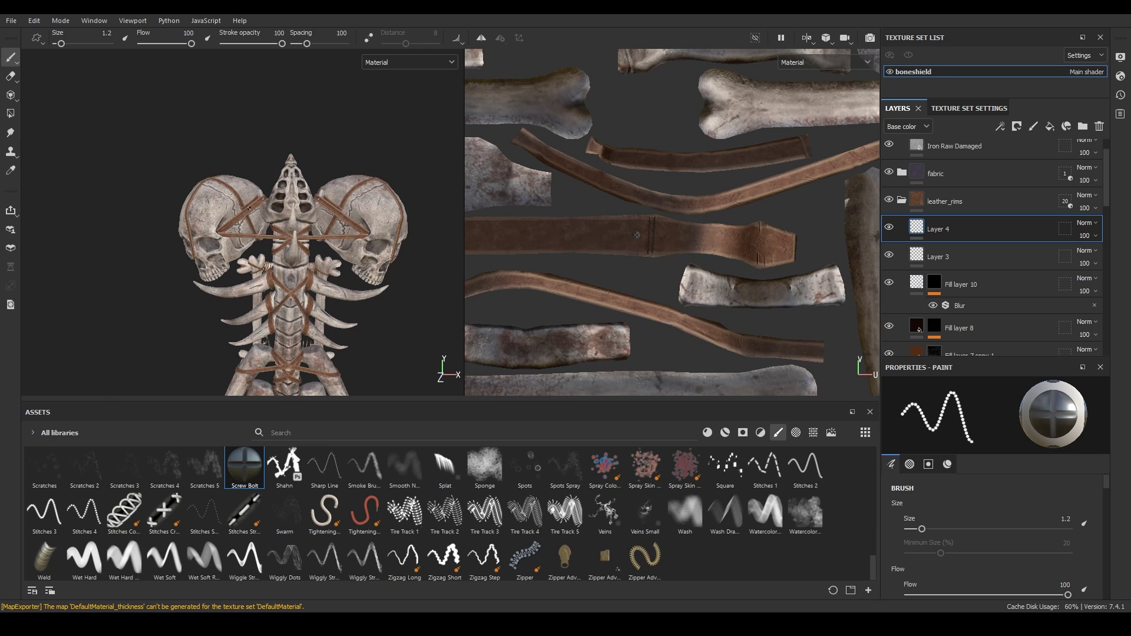
Open the texture export settings and set the output directory to Boneshield/Textures/Export
click(11, 20)
click(52, 217)
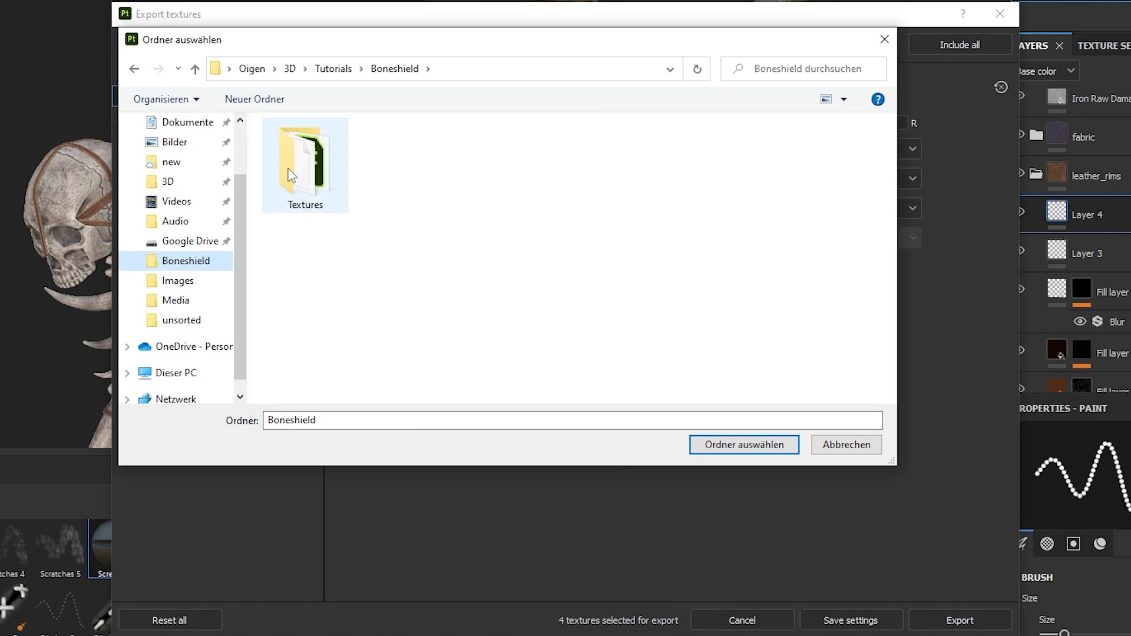
double_click(303, 151)
click(295, 149)
click(758, 445)
Set the output template to Document channels + Normal + AO (No Alpha) and export the textures
click(713, 149)
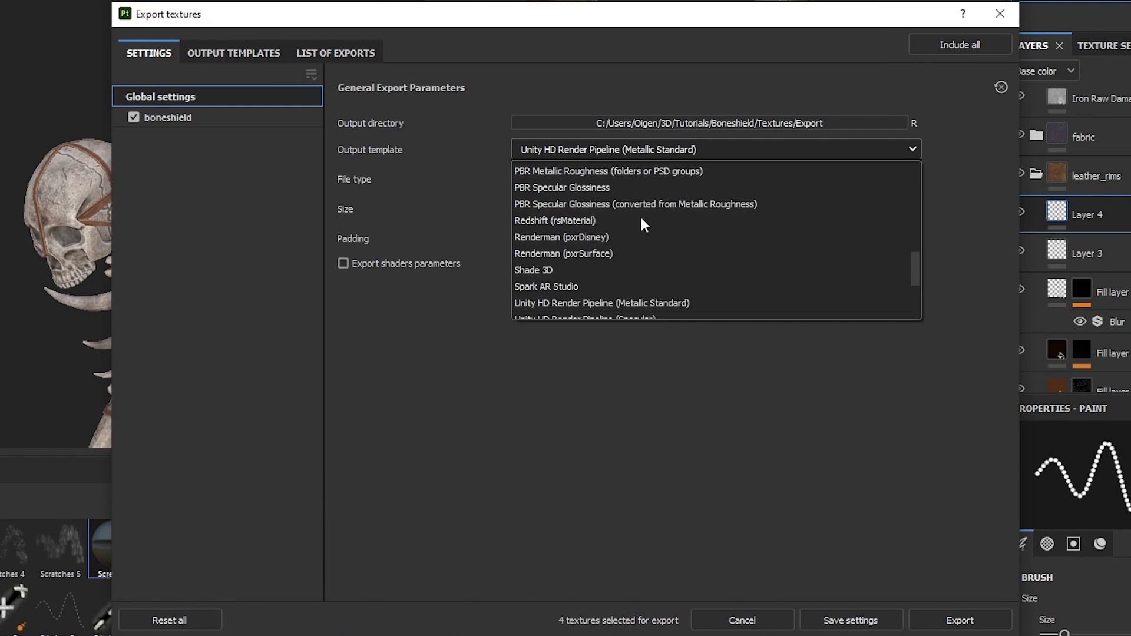
scroll(591, 190, up, 5)
click(591, 188)
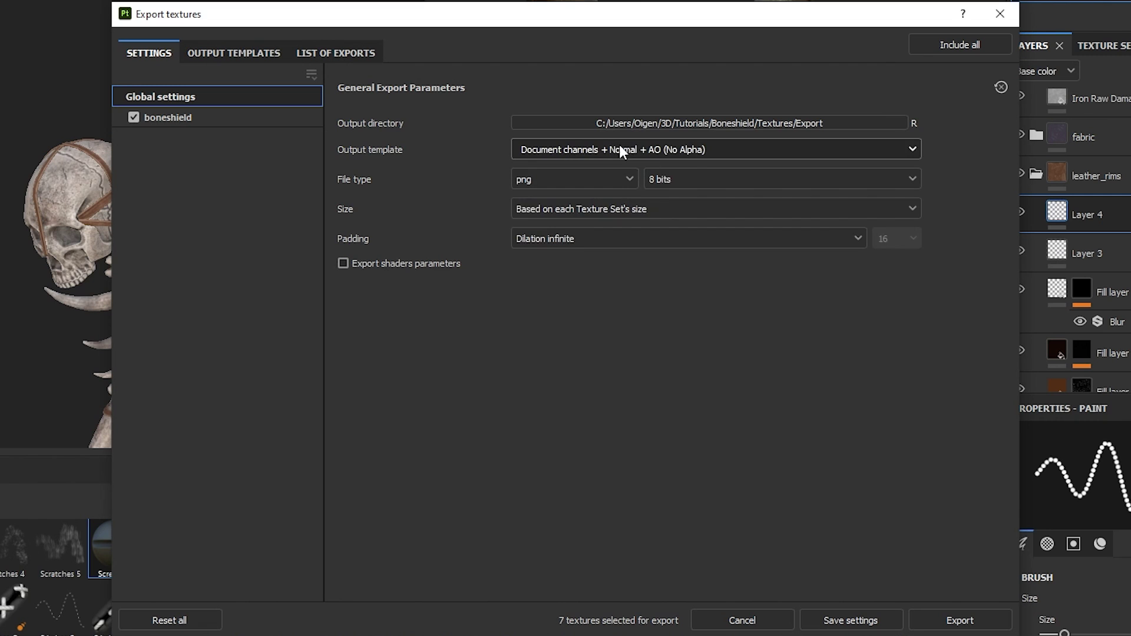
click(965, 622)
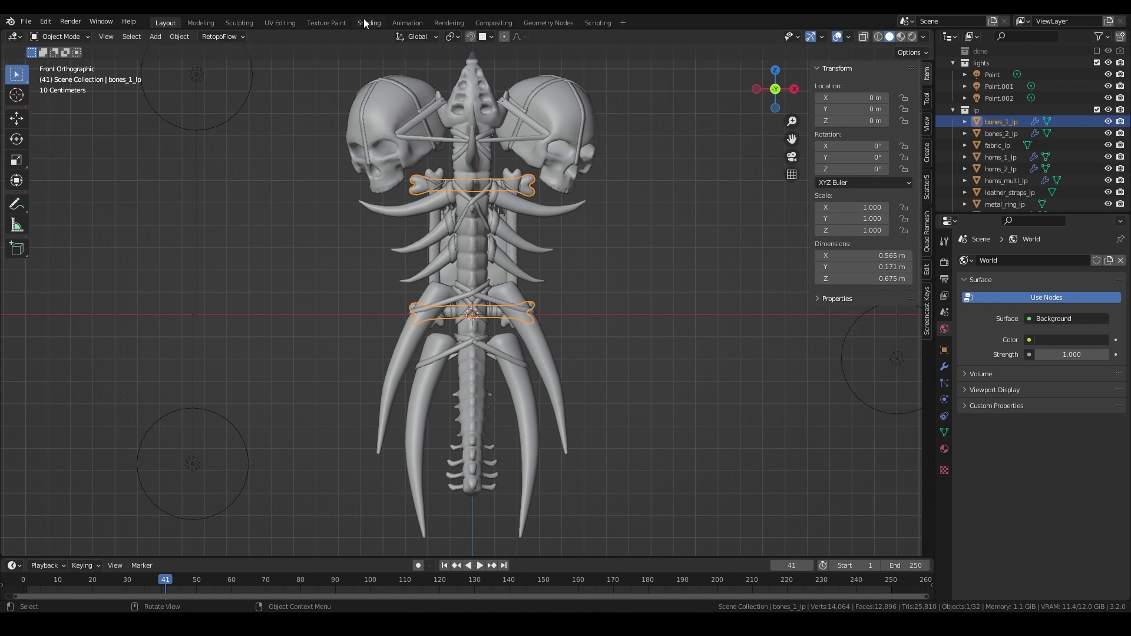
Switch to Blender's Shading workspace and rename the bones_1_lp material as Boneshield
click(364, 22)
click(577, 363)
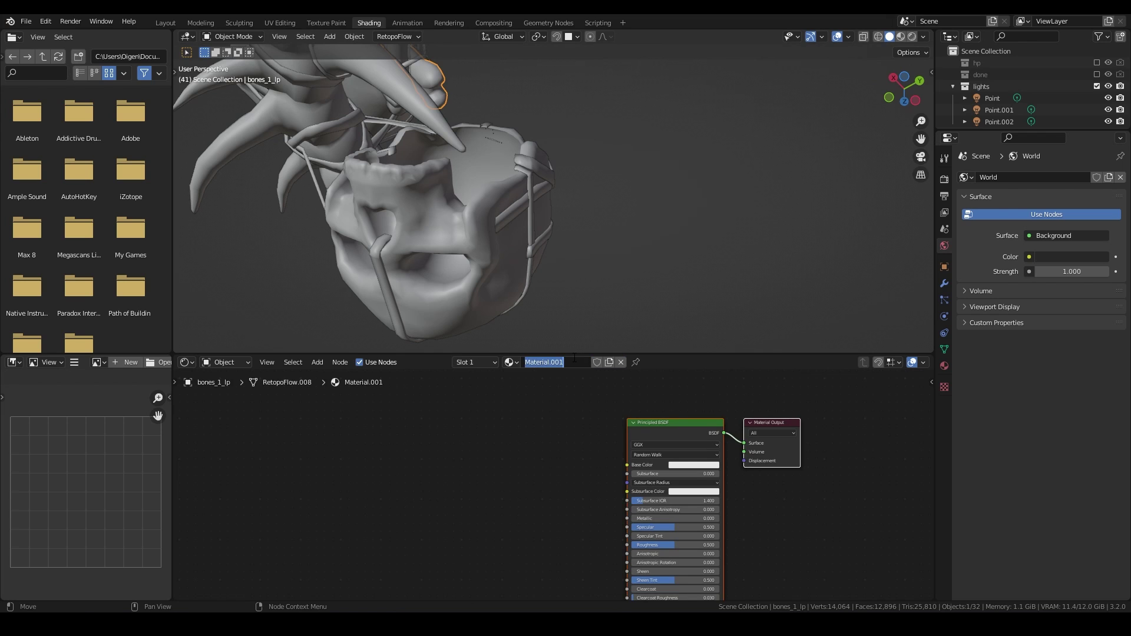
text(Boneshield)
key(Return)
Add an Image Texture node to the Boneshield material and place it beside the Principled BSDF
key(shift+a)
click(504, 437)
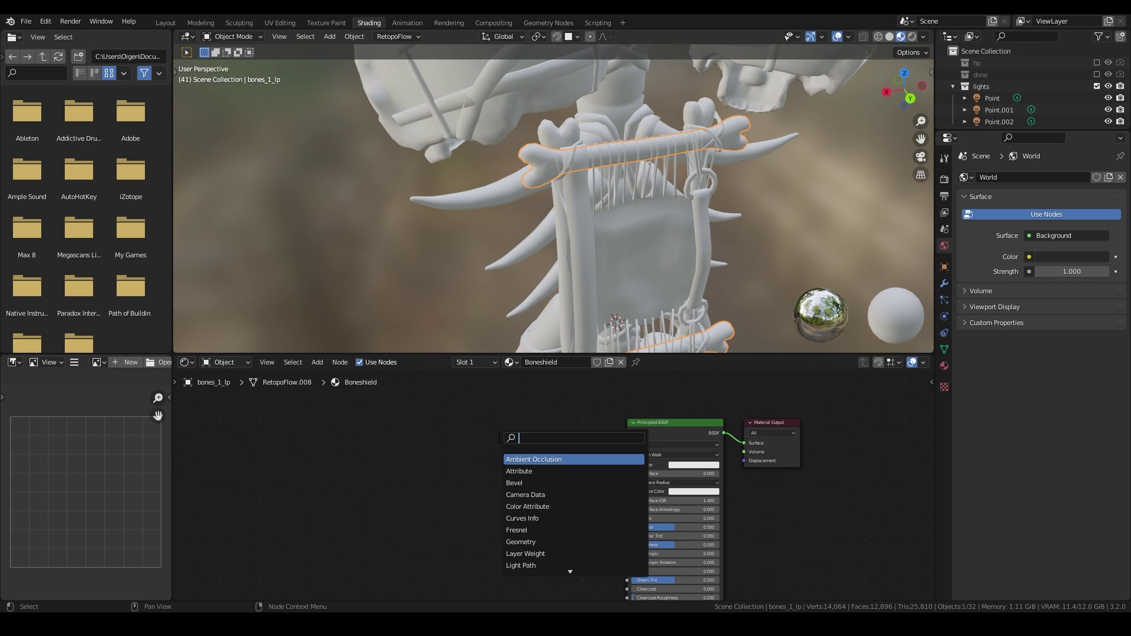
text(image)
key(Return)
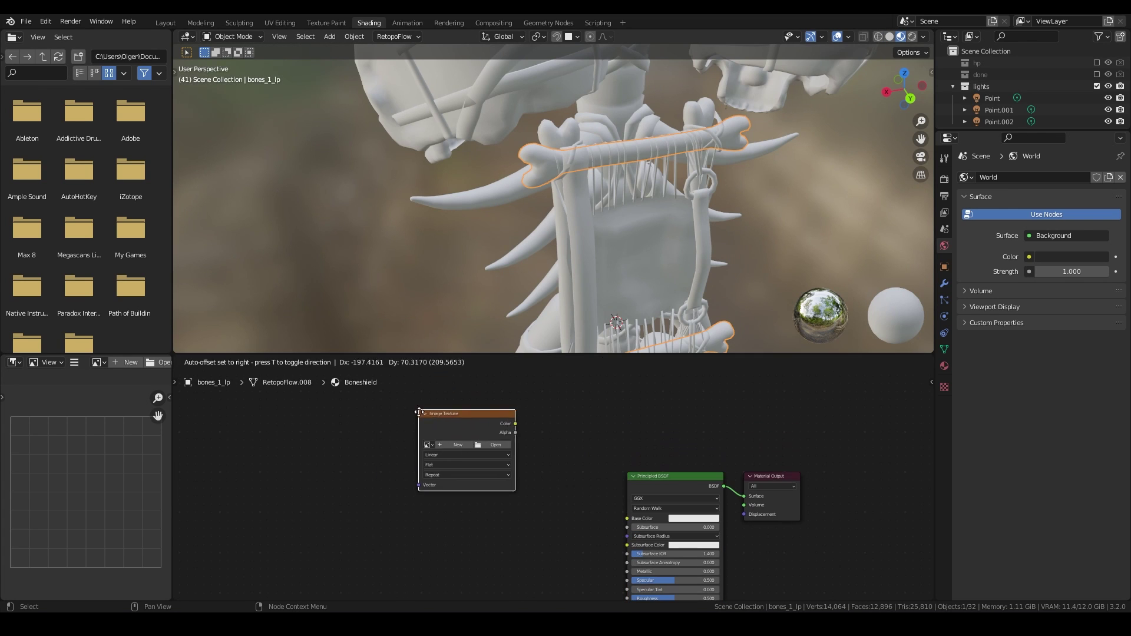
click(448, 436)
Load boneshield_Base_color.png into the Image Texture node and place the node higher, left of the Principled BSDF
click(489, 449)
double_click(451, 225)
double_click(450, 225)
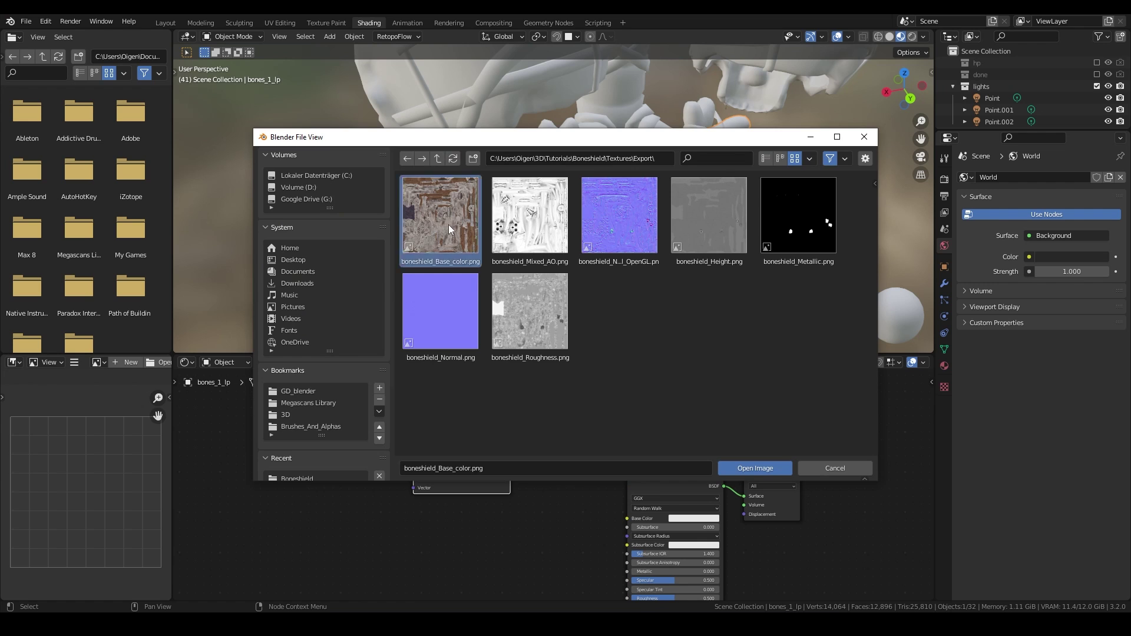
drag(500, 404, 447, 380)
Duplicate the base color texture node below it, load boneshield_Mixed_AO.png and set its color space to Non-Color
key(shift+d)
click(447, 508)
click(461, 533)
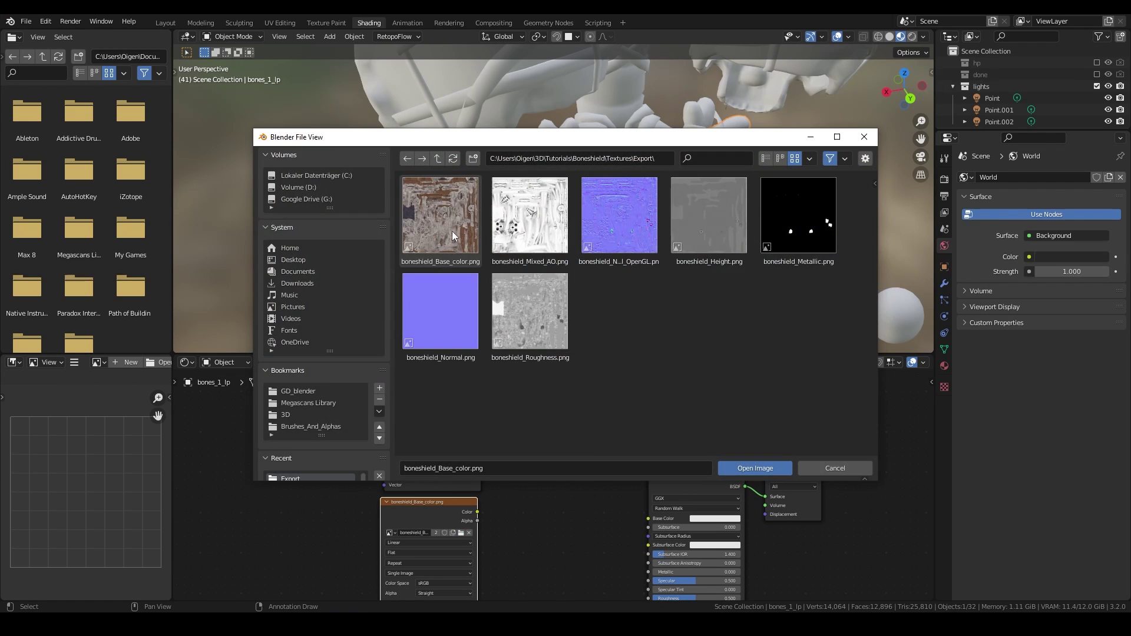
double_click(532, 227)
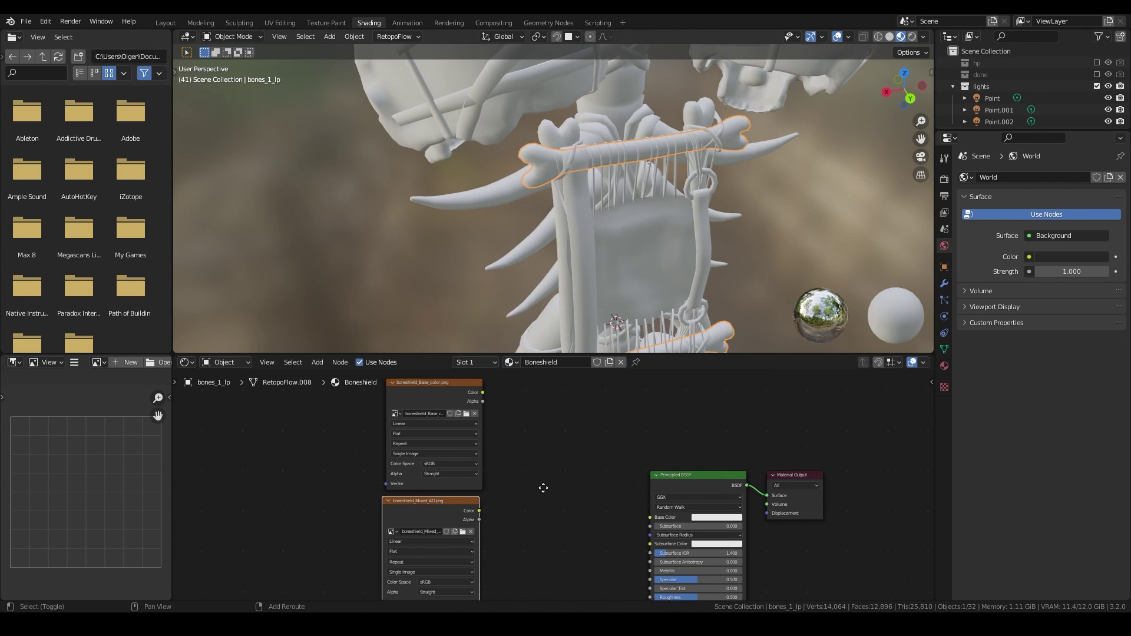
middle_drag(543, 488, 563, 467)
click(454, 561)
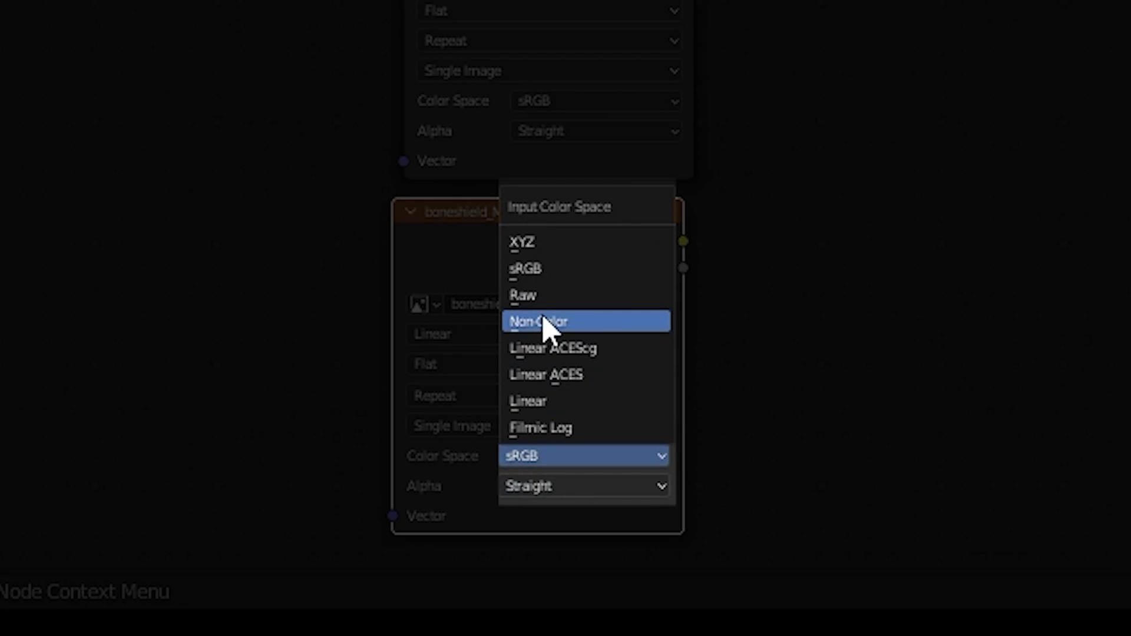
click(542, 323)
Add a MixRGB node set to Overlay, blending the base color and AO textures into the Principled BSDF's Base Color
key(shift+a)
text(mix)
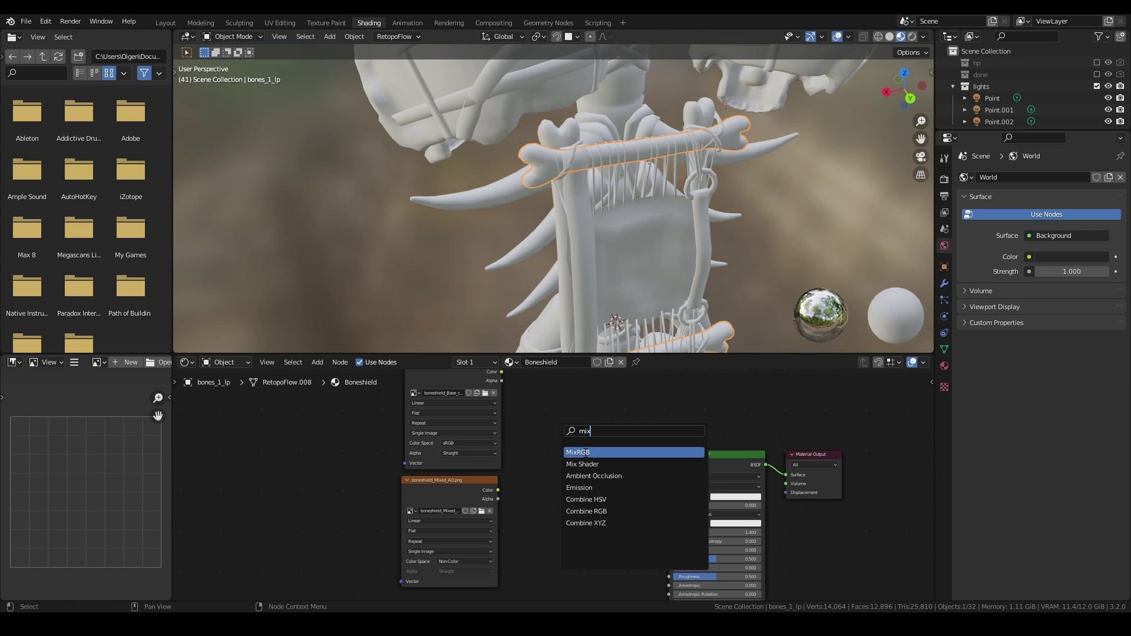
click(586, 452)
click(583, 455)
drag(519, 390, 552, 495)
drag(610, 444, 682, 512)
click(581, 459)
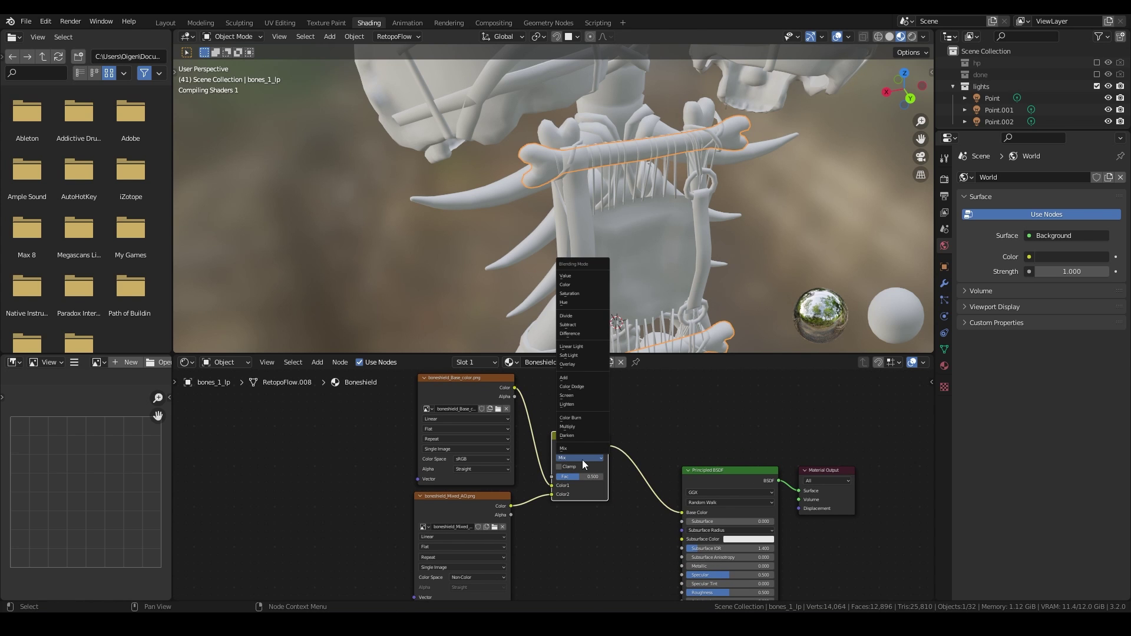
click(567, 364)
Duplicate the AO texture node, load boneshield_Metallic.png as Non-Color and connect its color to the Metallic input
scroll(599, 524, down, 1)
middle_drag(600, 524, 635, 445)
click(547, 430)
key(shift+d)
click(543, 519)
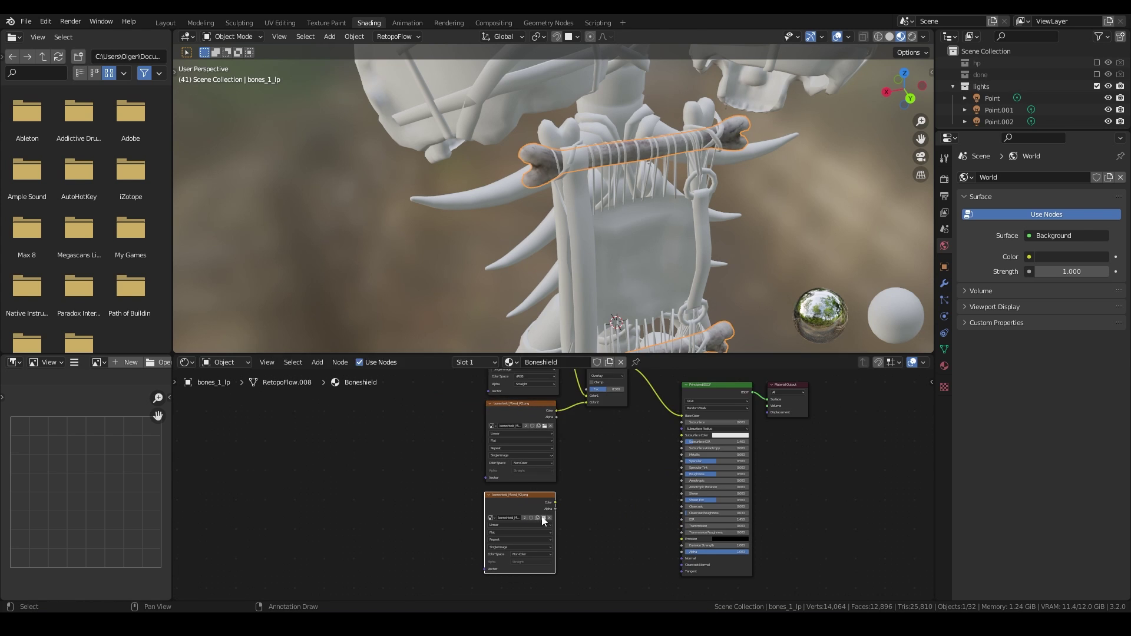
double_click(799, 221)
click(532, 555)
click(530, 430)
scroll(612, 540, up, 3)
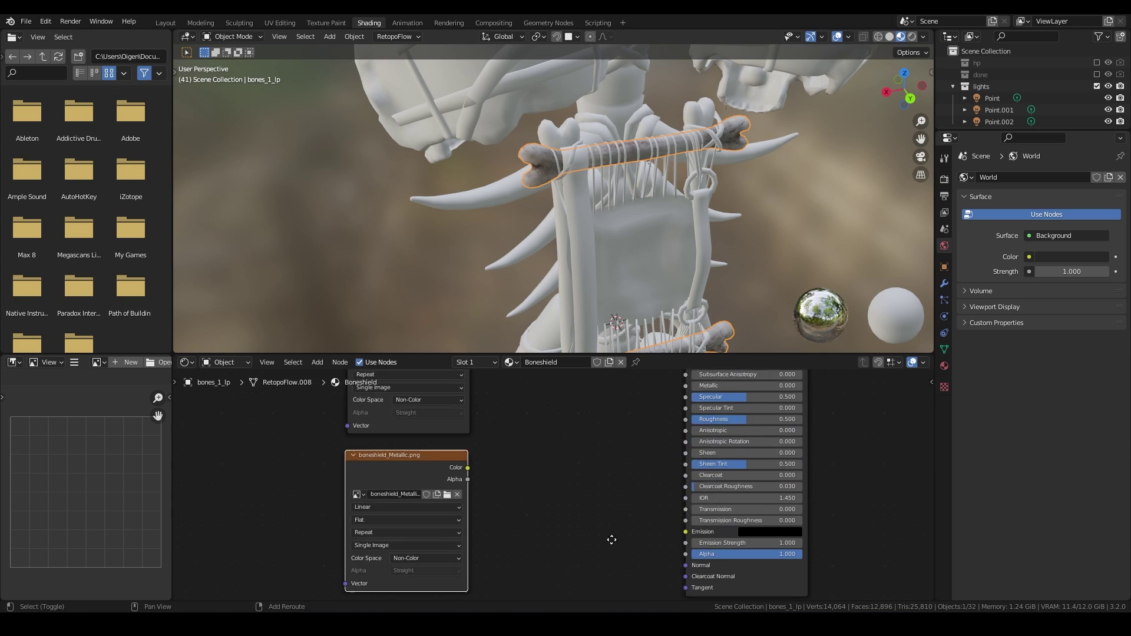
drag(468, 467, 685, 385)
Duplicate the metallic texture node, load boneshield_Roughness.png as Non-Color and connect its color to the Roughness input
scroll(679, 402, down, 2)
key(shift+d)
click(495, 560)
click(494, 562)
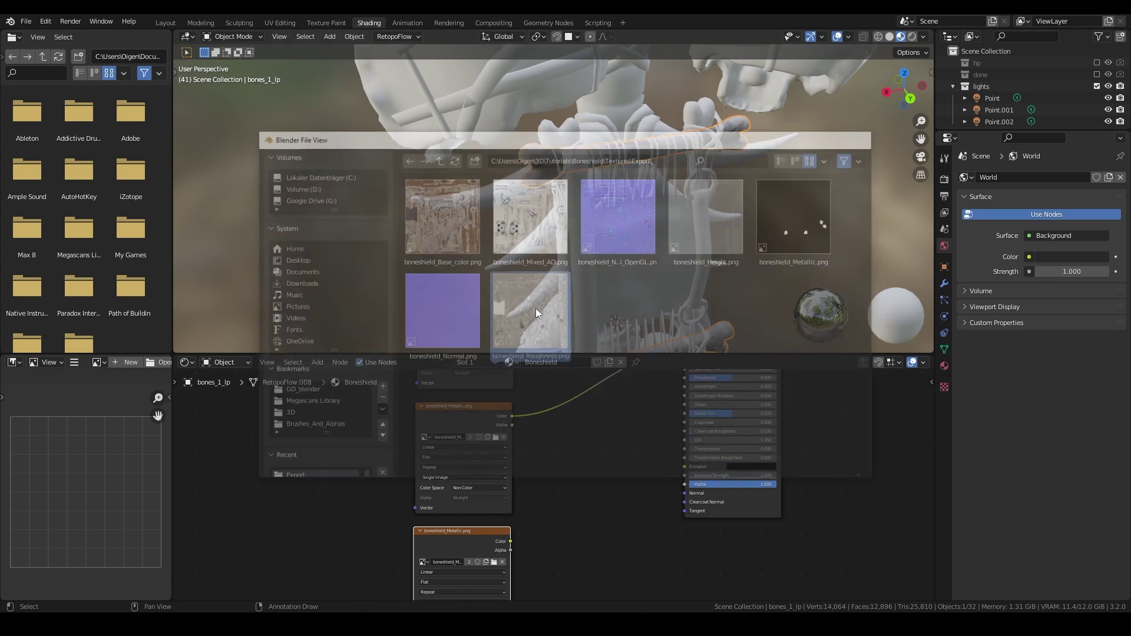
double_click(535, 309)
click(479, 596)
click(486, 538)
middle_drag(499, 542, 418, 462)
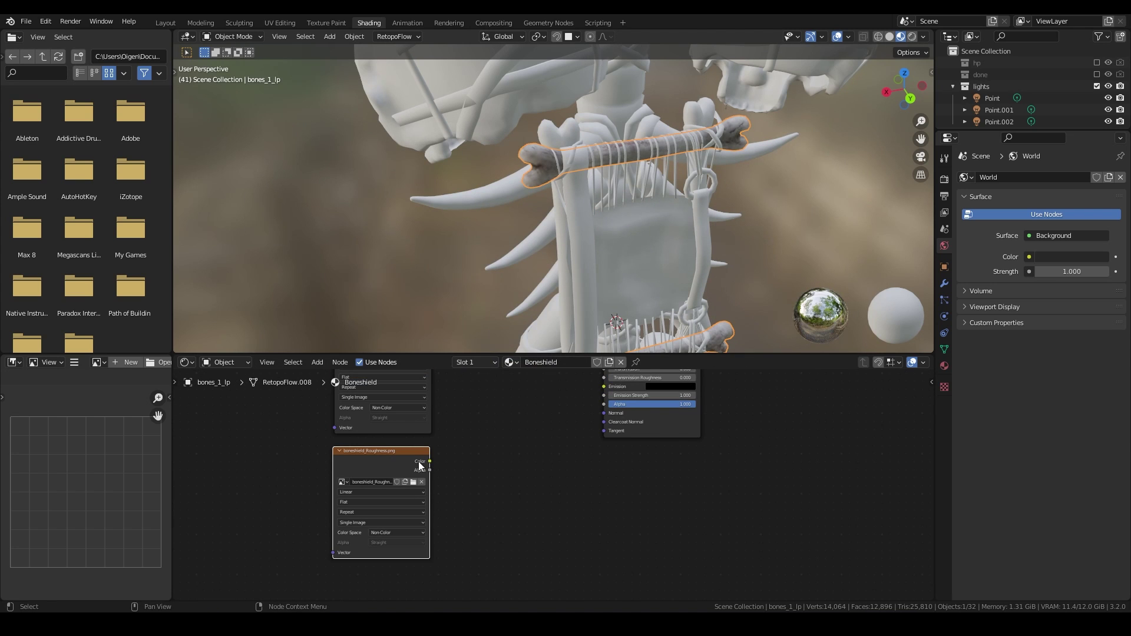
drag(418, 461, 605, 398)
Duplicate the roughness texture node below it, load boneshield_Normal_OpenGL.png and set its color space to Non-Color
middle_drag(398, 518, 419, 426)
key(shift+d)
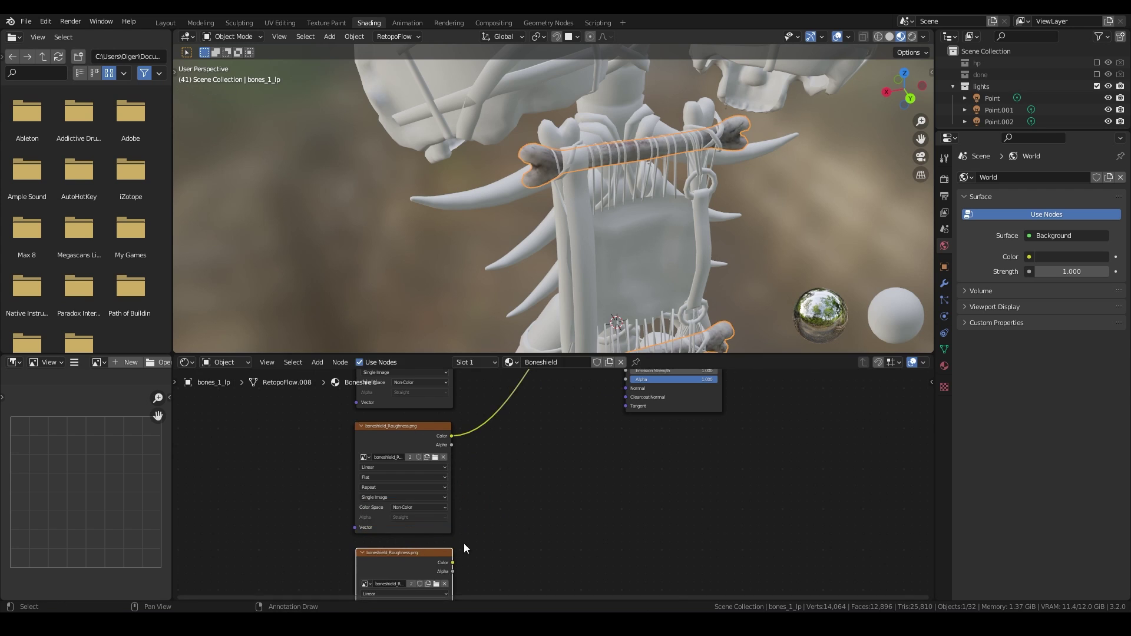
click(465, 549)
middle_drag(465, 549, 500, 458)
click(471, 492)
double_click(619, 220)
click(451, 543)
click(444, 521)
Add a Normal Map node, feed it the normal texture's color and connect it to the Principled BSDF's Normal input
key(shift+a)
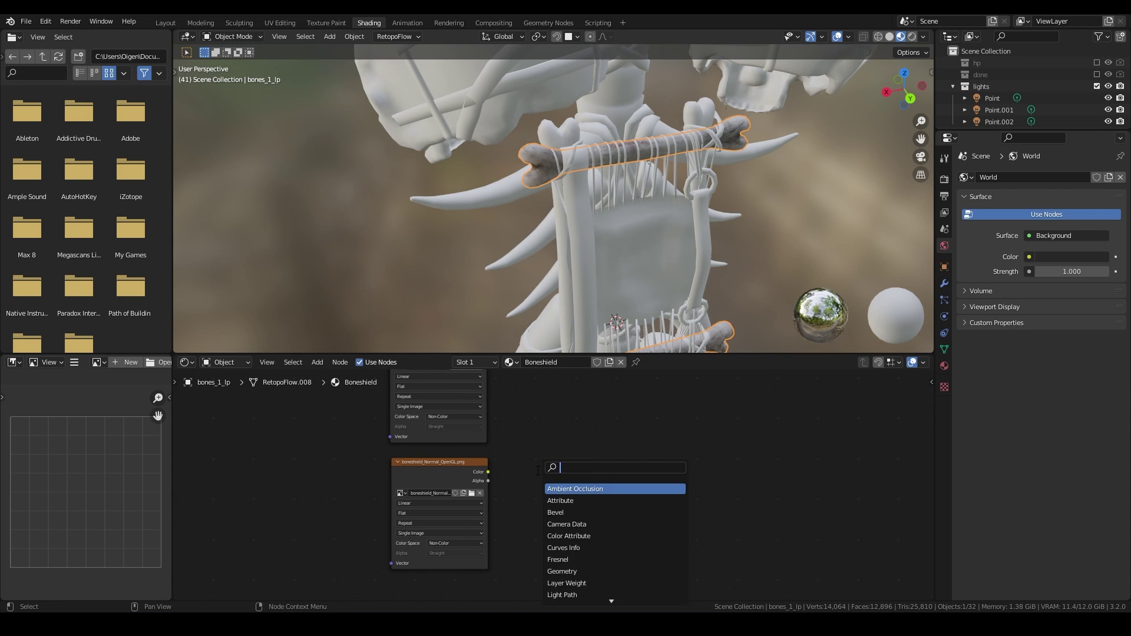
text(norm)
click(570, 501)
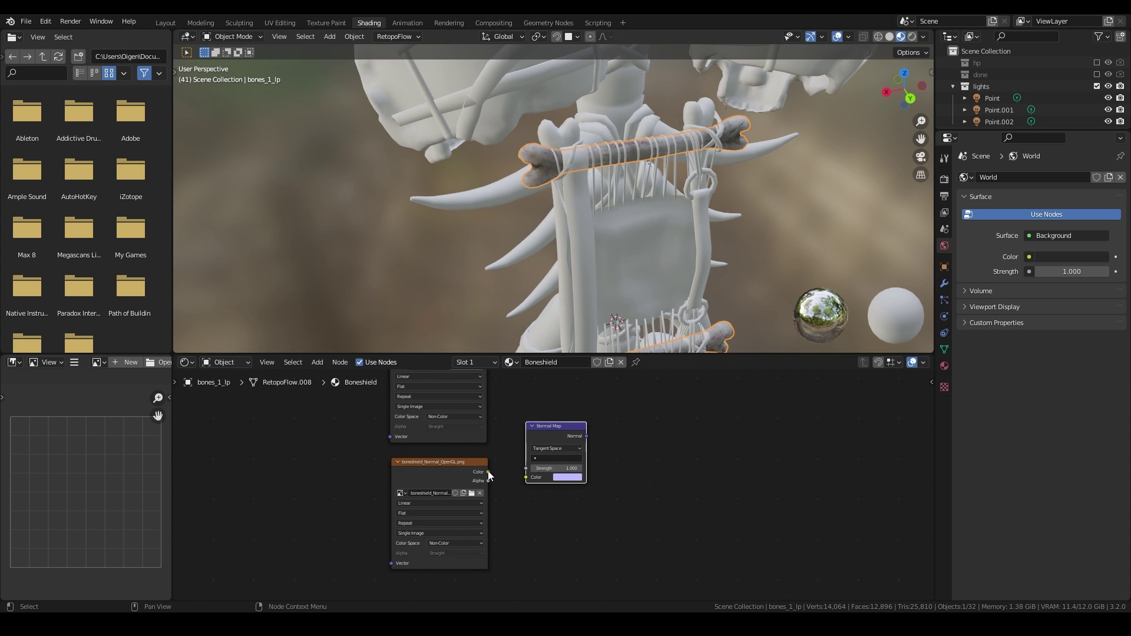
click(488, 472)
middle_drag(671, 420, 654, 551)
drag(571, 568, 645, 429)
Select all objects and link the Boneshield material from bones_1_lp to them
key(a)
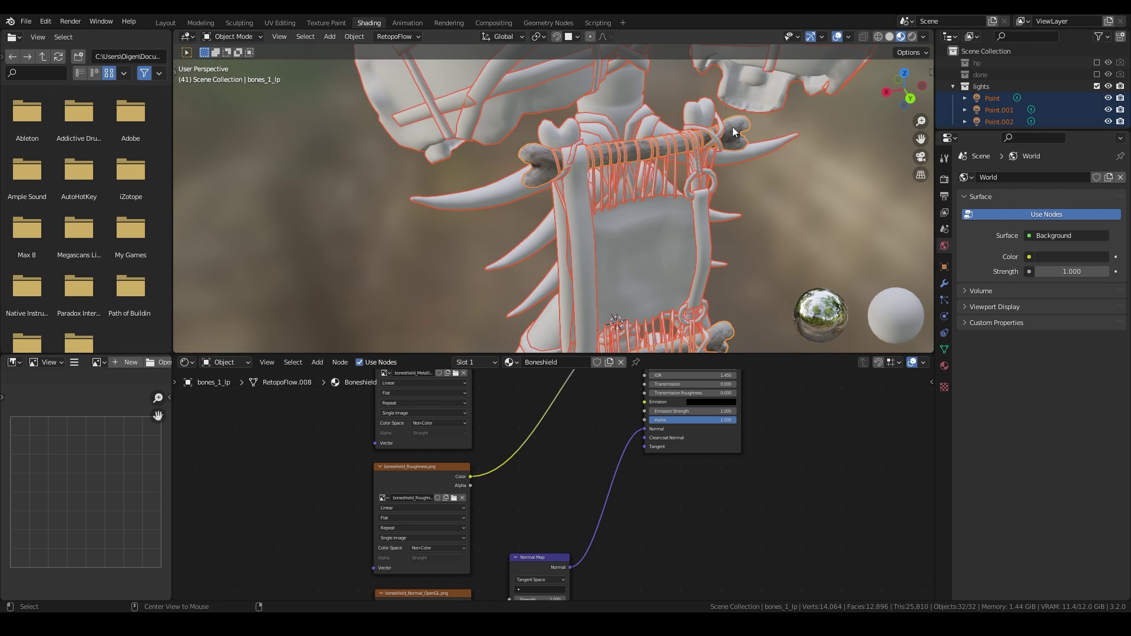
key(ctrl+l)
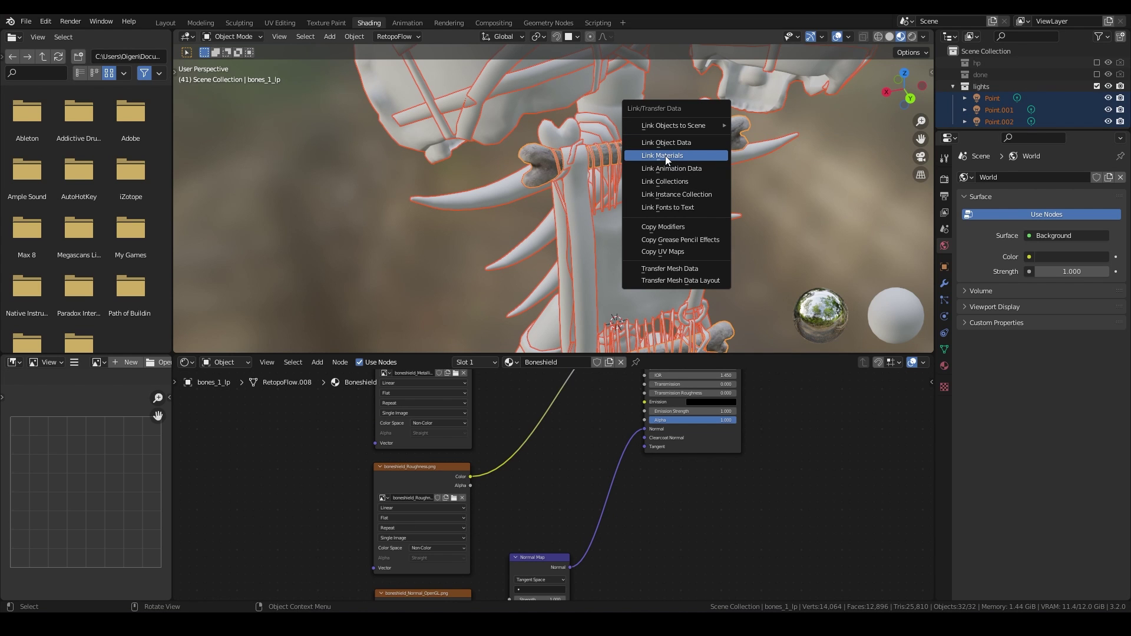
click(666, 156)
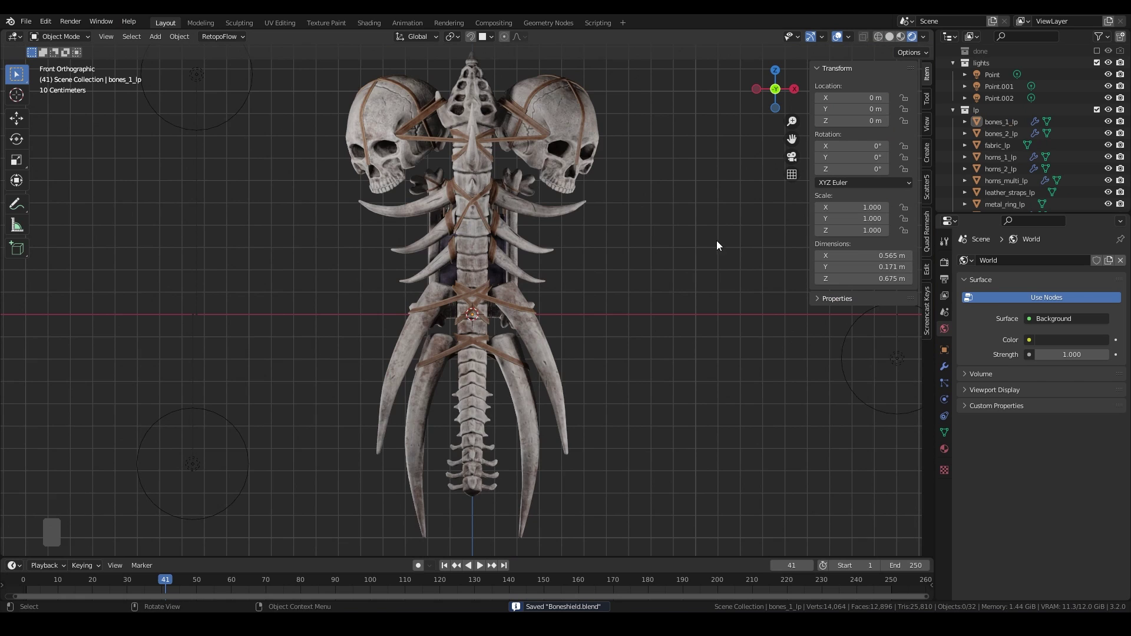
mouse_move(648, 288)
middle_down()
mouse_move(681, 320)
mouse_move(644, 281)
middle_up()
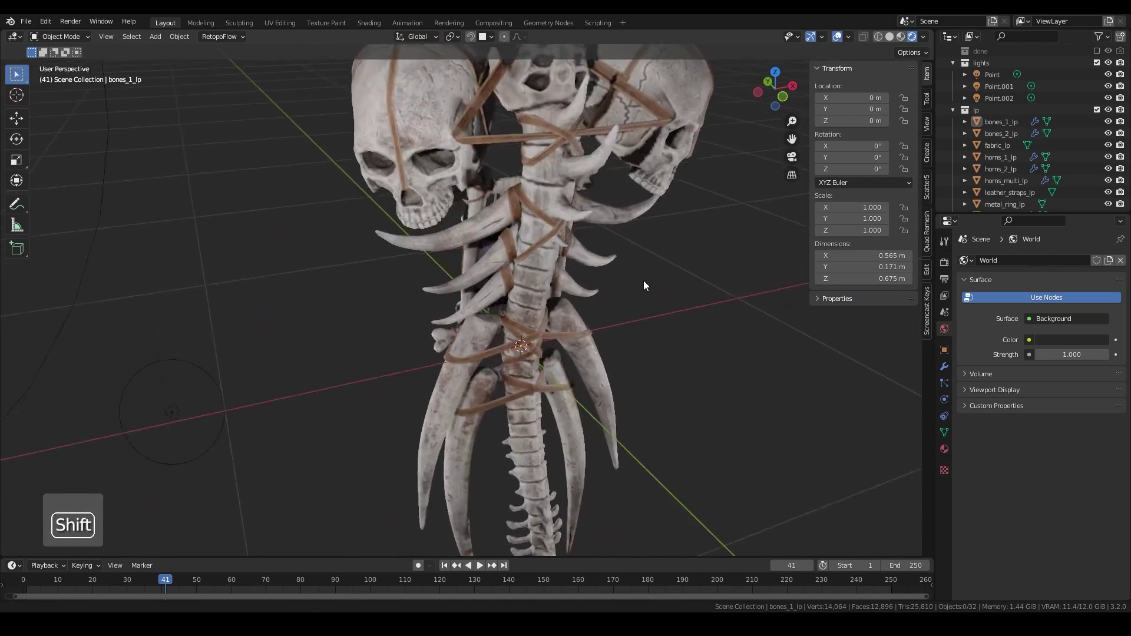
scroll(630, 282, down, 5)
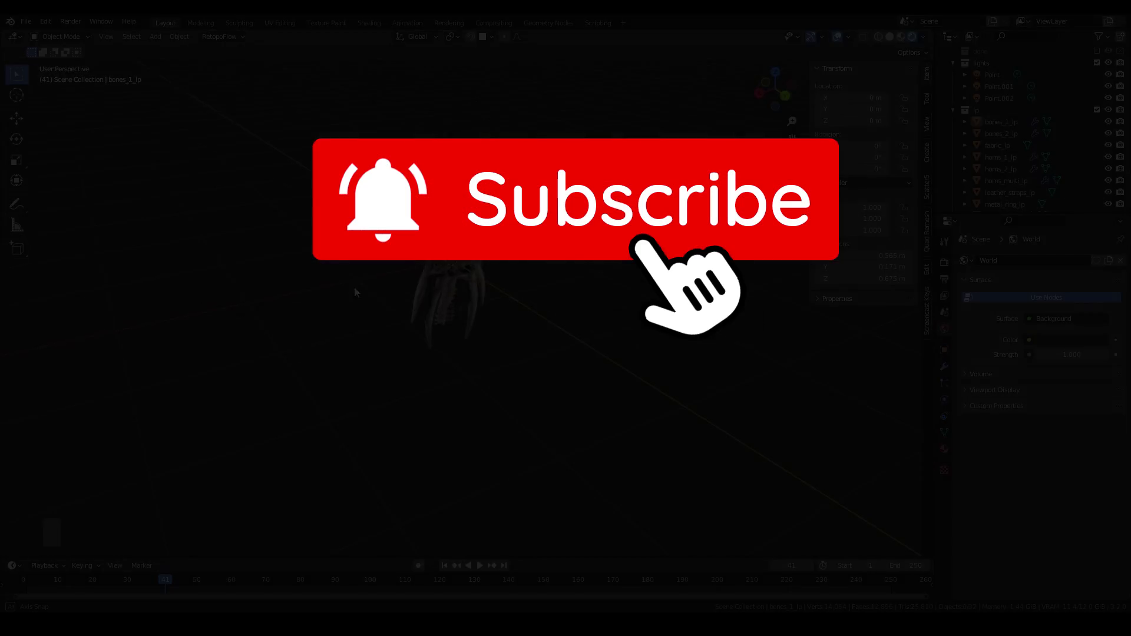